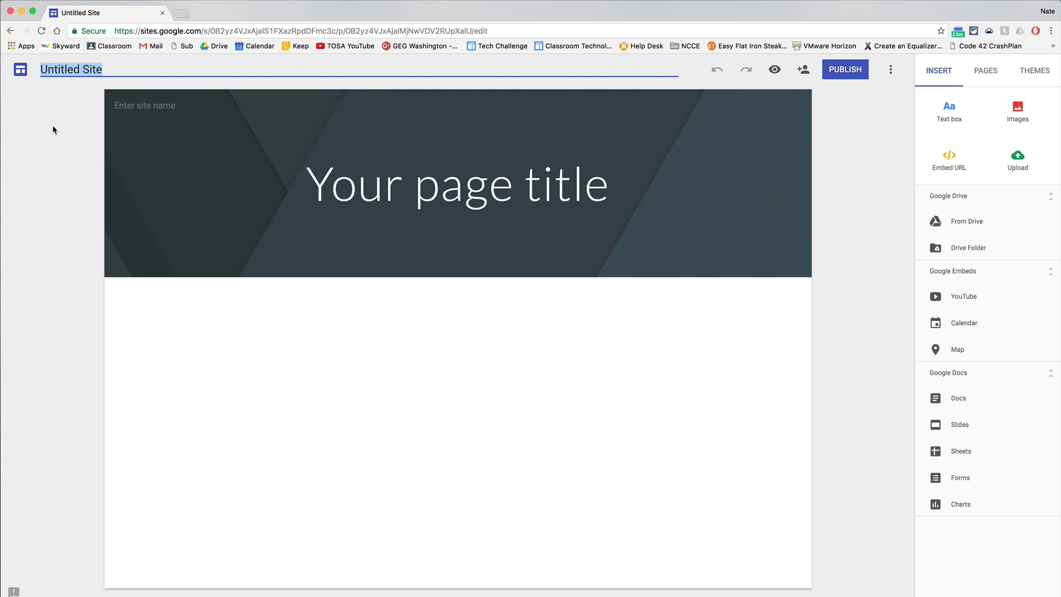
Name the untitled site document "Tech Challenge Example Site".
{"action": "type", "text": "Tech CHall"}
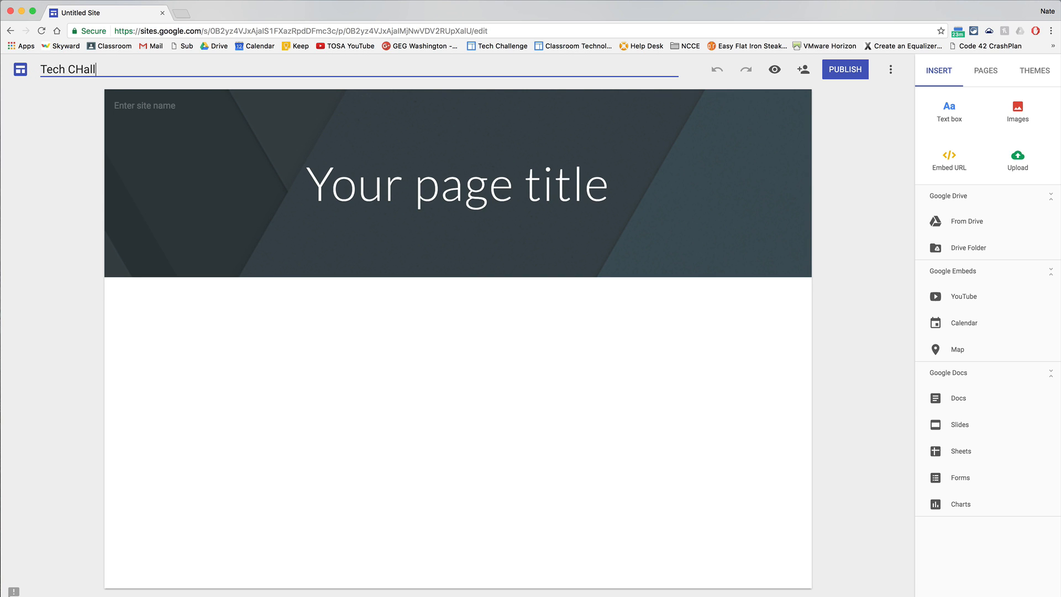
{"action": "key", "text": "BackSpace"}
{"action": "key", "text": "BackSpace"}
{"action": "type", "text": "hallenge Example Site"}
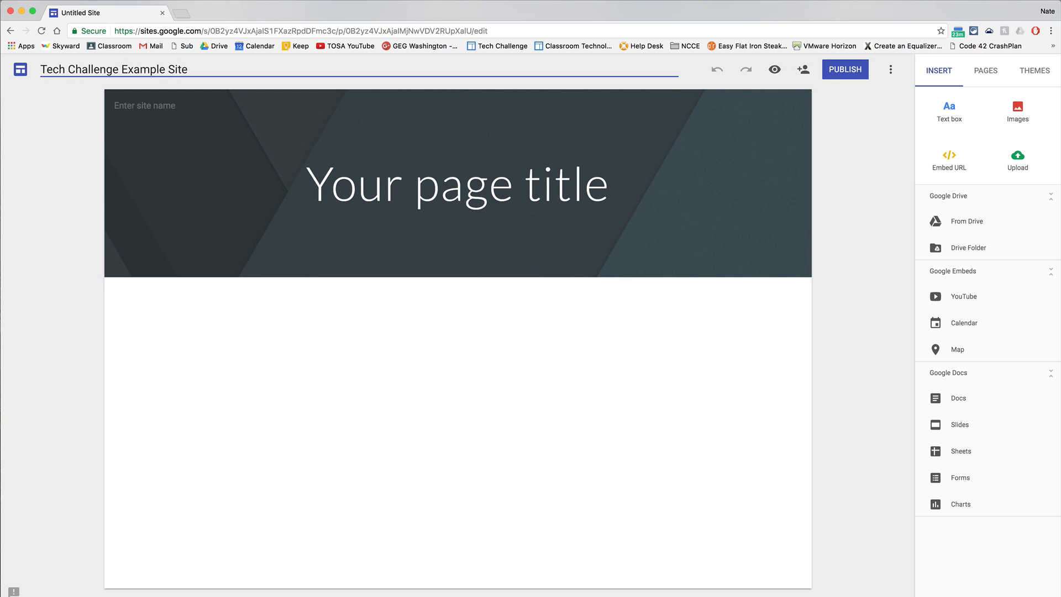
{"action": "left_click", "coordinate": [81, 136]}
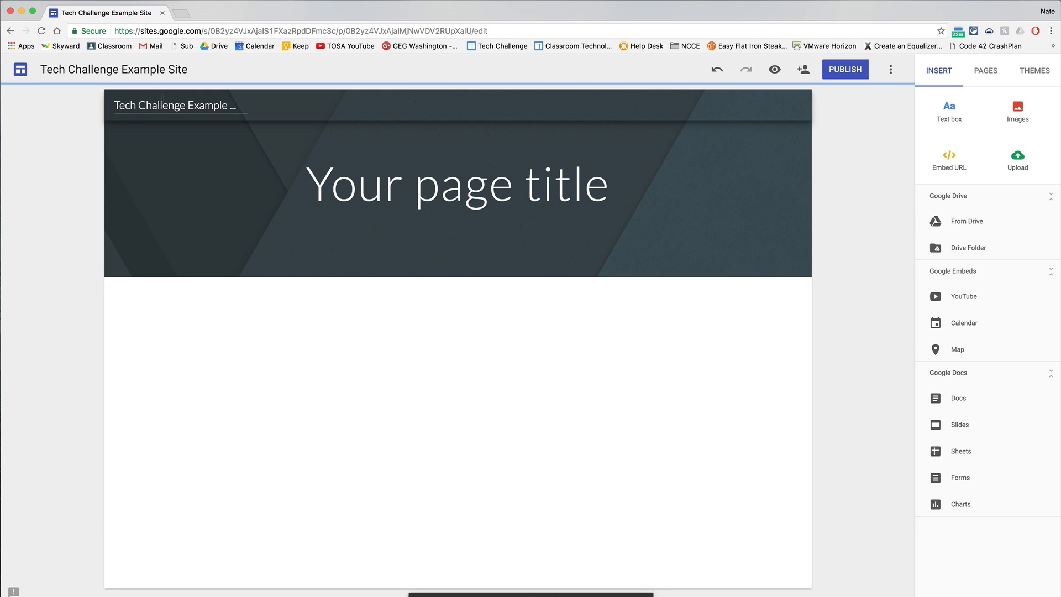
Replace the site name in the page header with "Tech Challenge Website".
{"action": "left_click", "coordinate": [152, 105]}
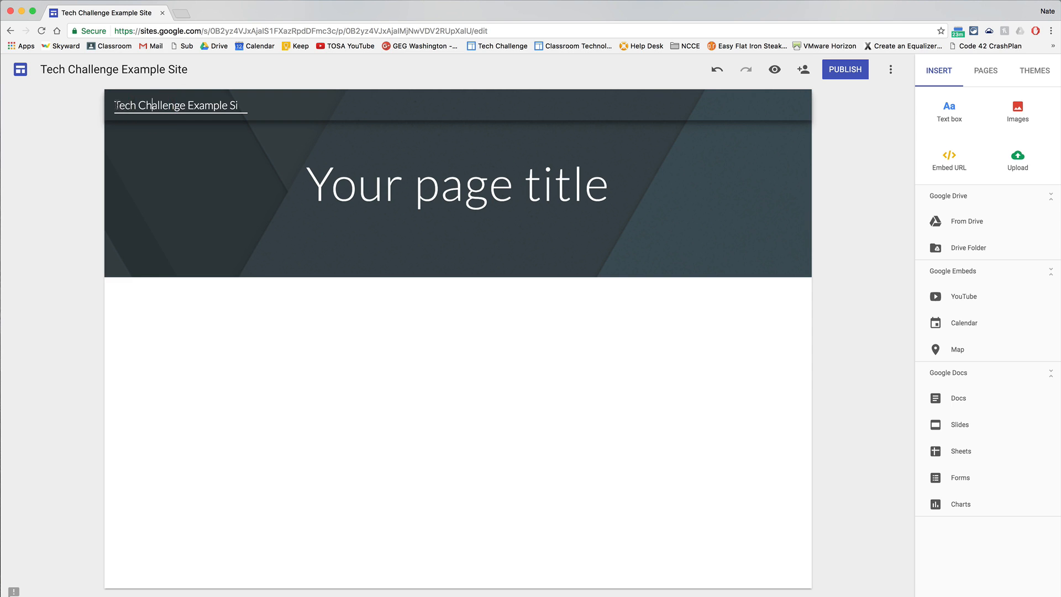
{"action": "left_click_drag", "start_coordinate": [129, 105], "coordinate": [300, 110]}
{"action": "key", "text": "BackSpace"}
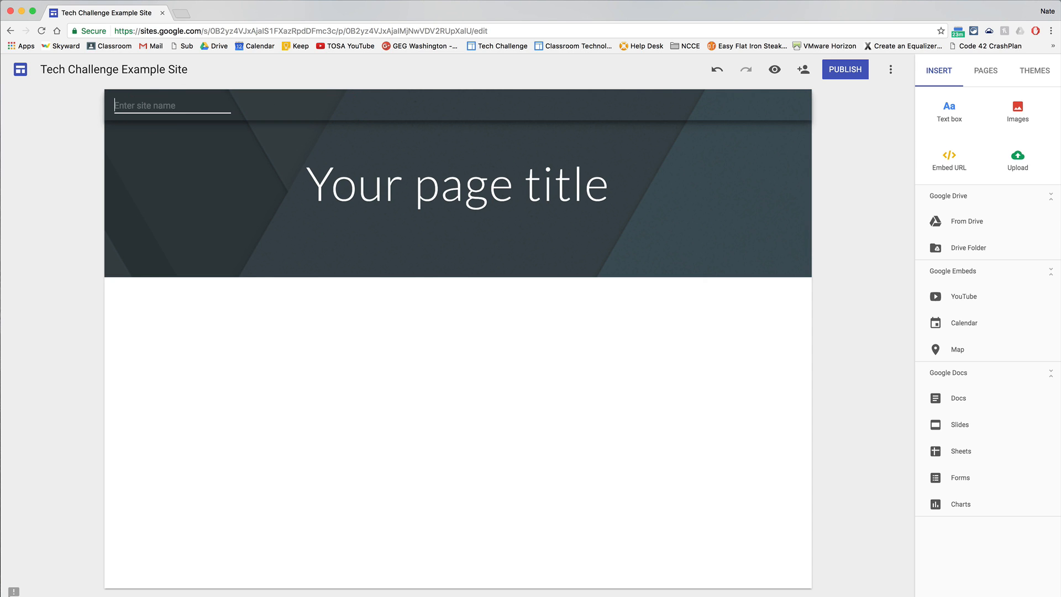
{"action": "type", "text": "Tech Challenege Website"}
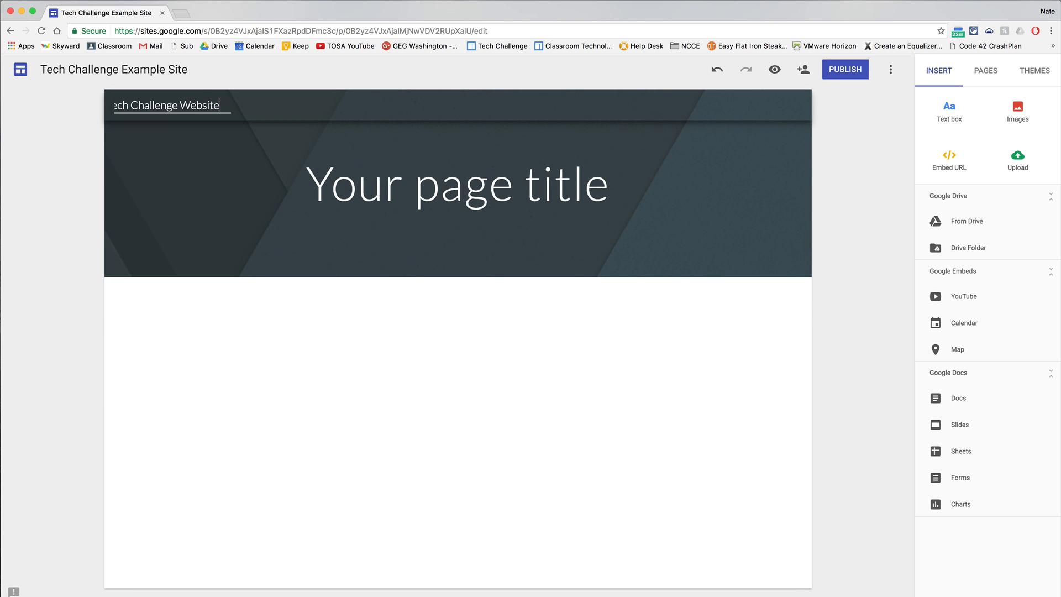
{"action": "left_click", "coordinate": [285, 373]}
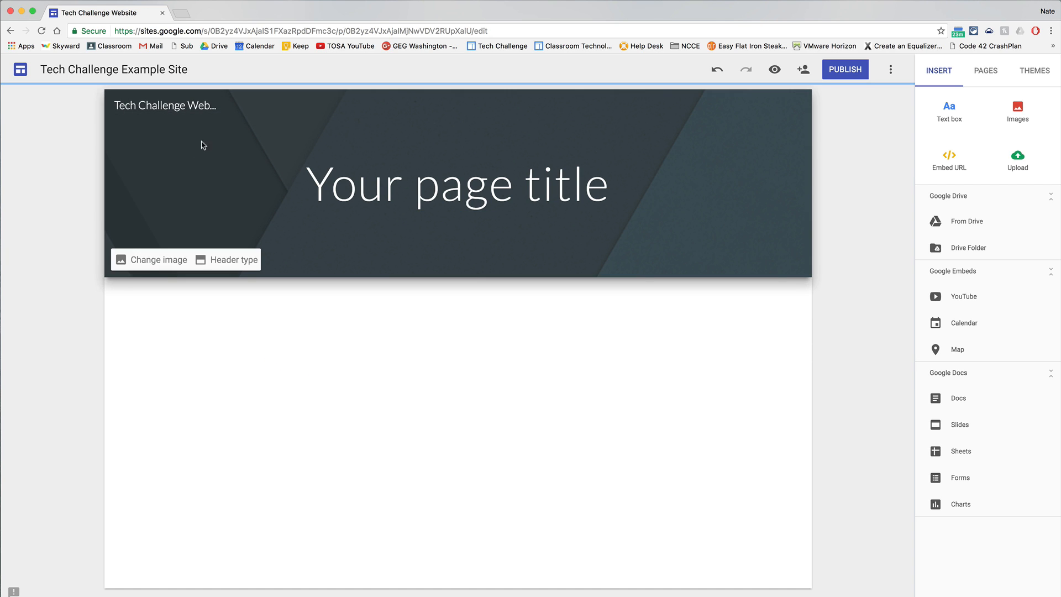
Replace the placeholder page title in the banner with "Tech Challenge".
{"action": "left_click", "coordinate": [435, 189]}
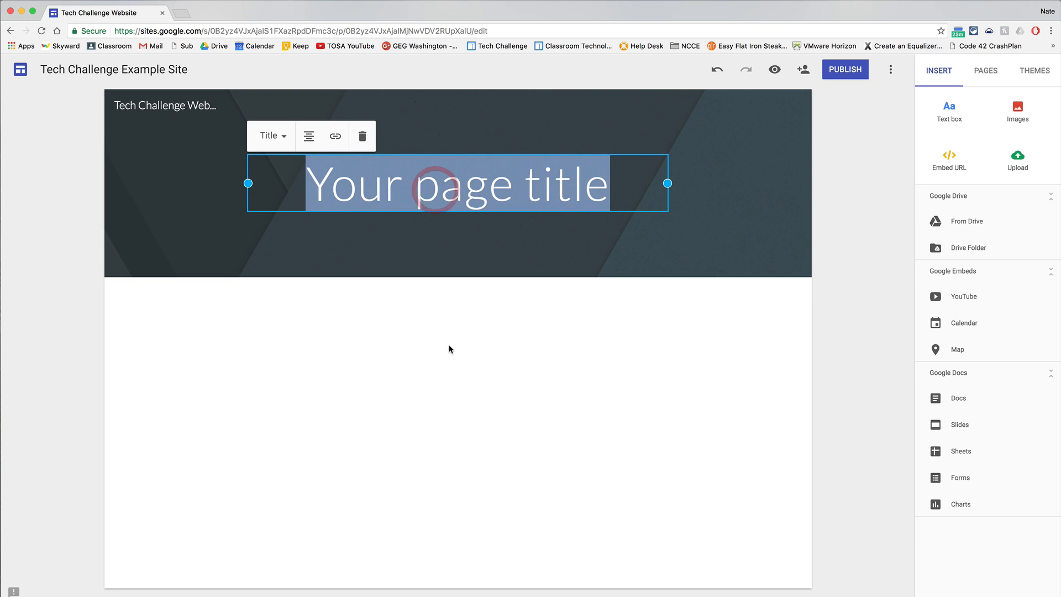
{"action": "type", "text": "Tech Challenge"}
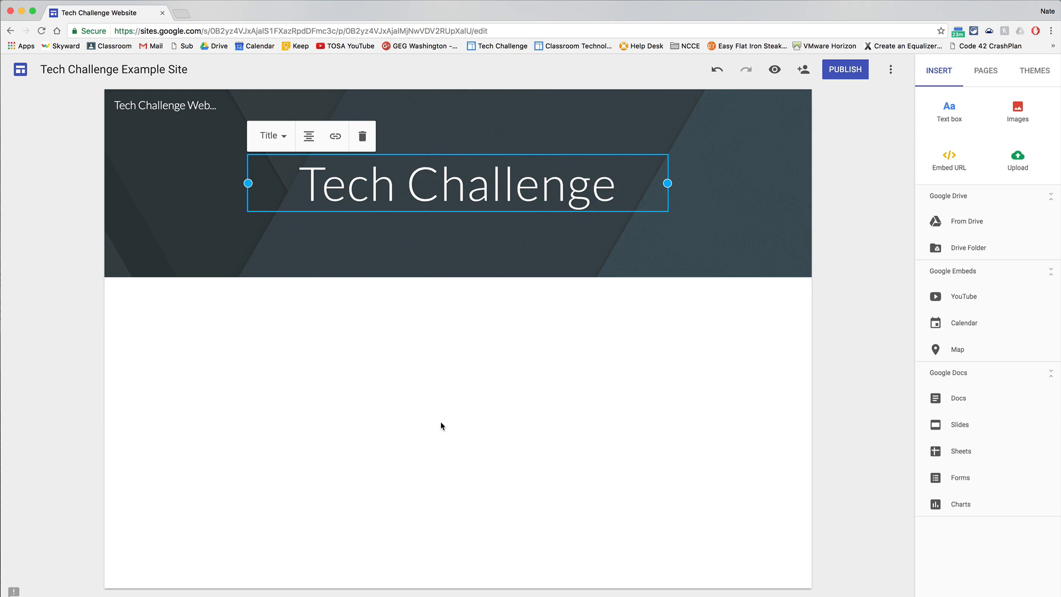
Try the Heading style on the page title, return it to Title, and view the alignment options without changing them.
{"action": "left_click", "coordinate": [280, 135]}
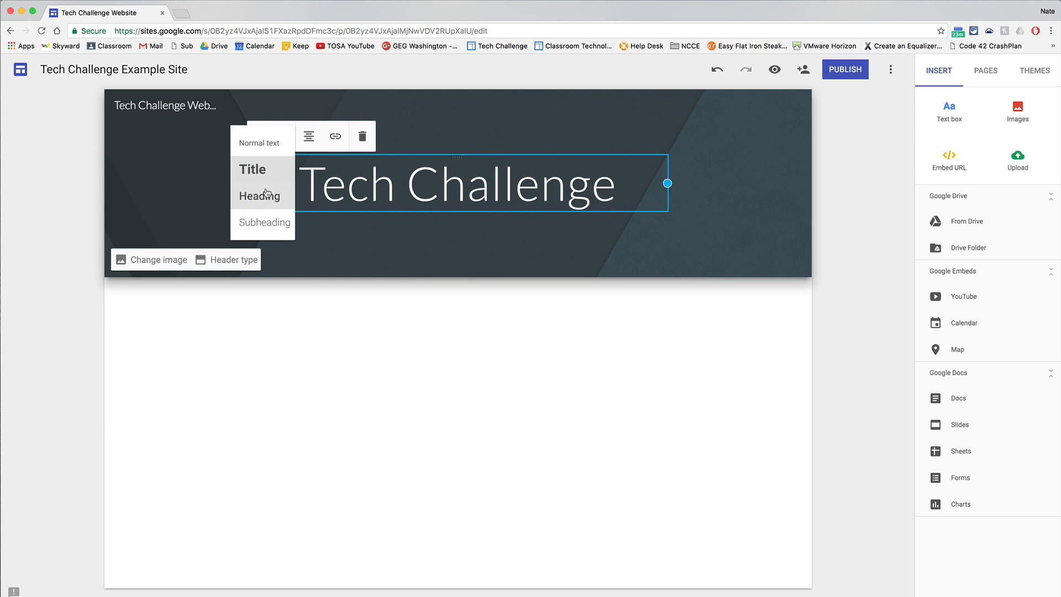
{"action": "left_click", "coordinate": [260, 195]}
{"action": "left_click", "coordinate": [279, 150]}
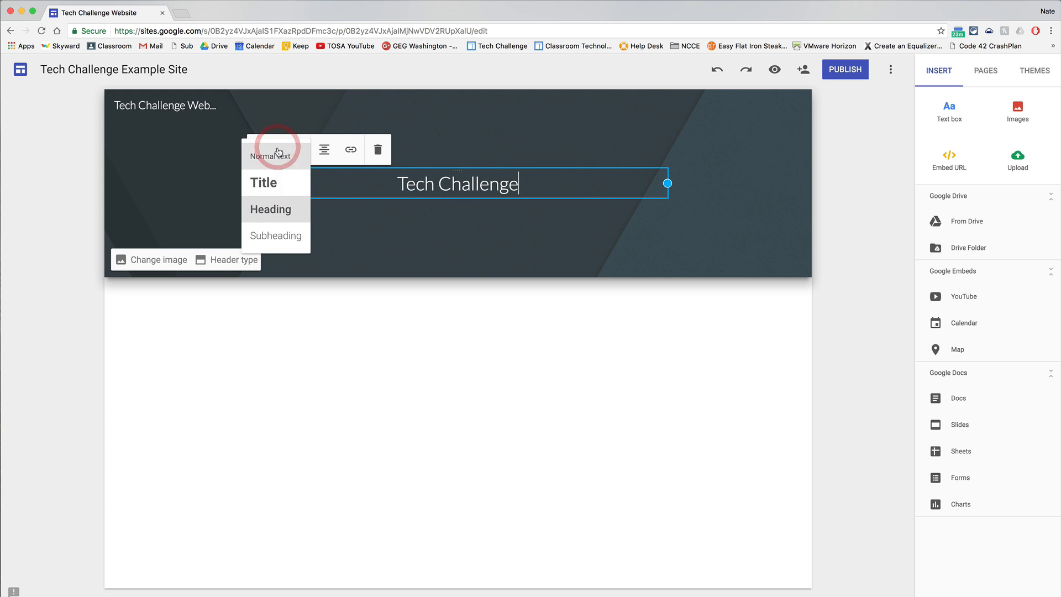
{"action": "left_click", "coordinate": [265, 182]}
{"action": "left_click", "coordinate": [310, 138]}
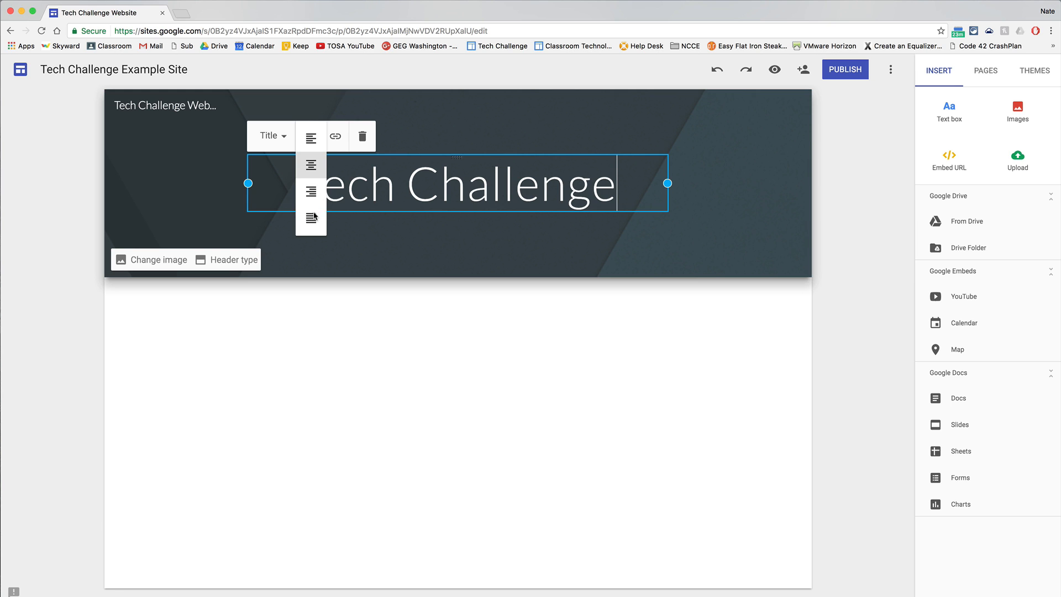
{"action": "left_click", "coordinate": [377, 296]}
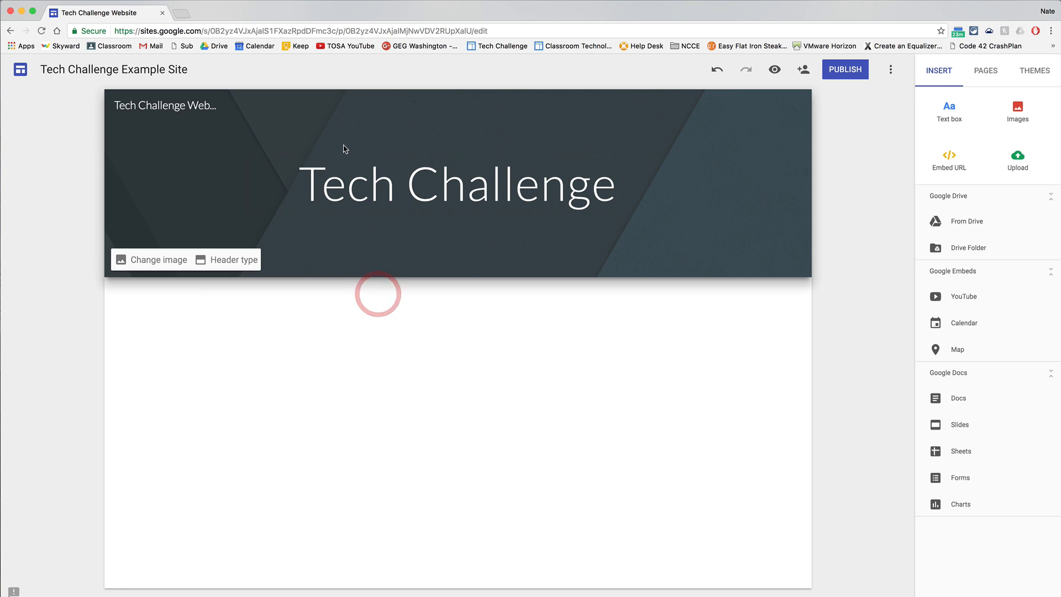
Widen the page title's text box on both sides to nearly the banner's full width and left-align the title.
{"action": "left_click", "coordinate": [338, 162]}
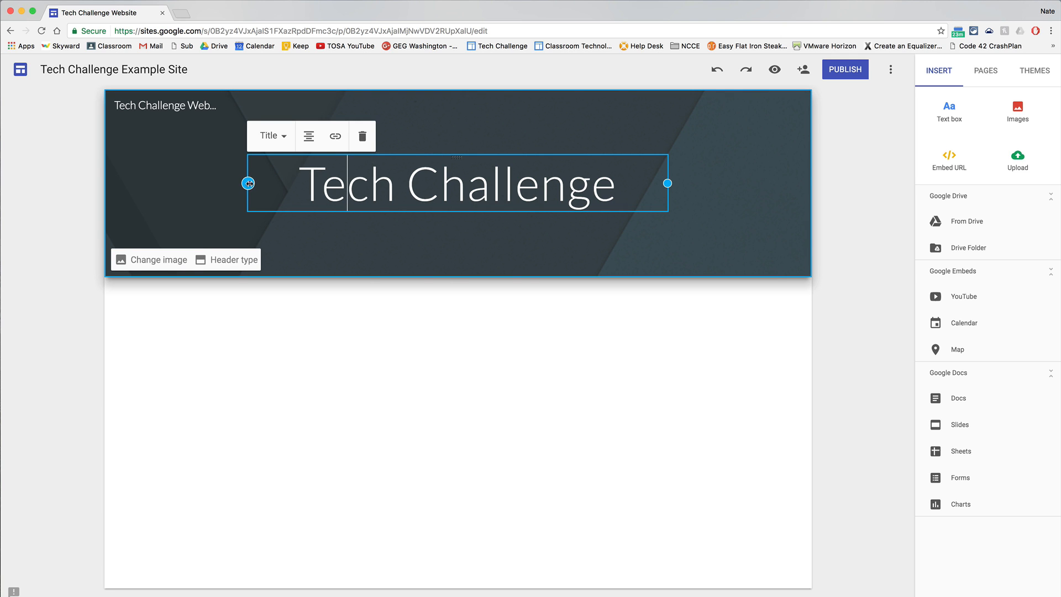
{"action": "left_click_drag", "start_coordinate": [247, 183], "coordinate": [139, 183]}
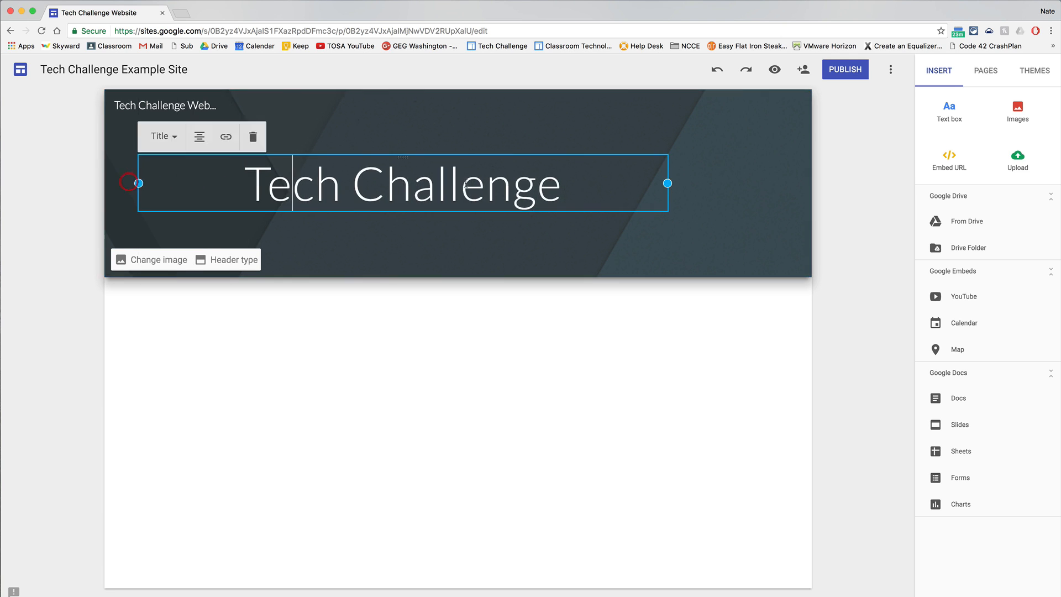
{"action": "left_click_drag", "start_coordinate": [667, 183], "coordinate": [776, 183]}
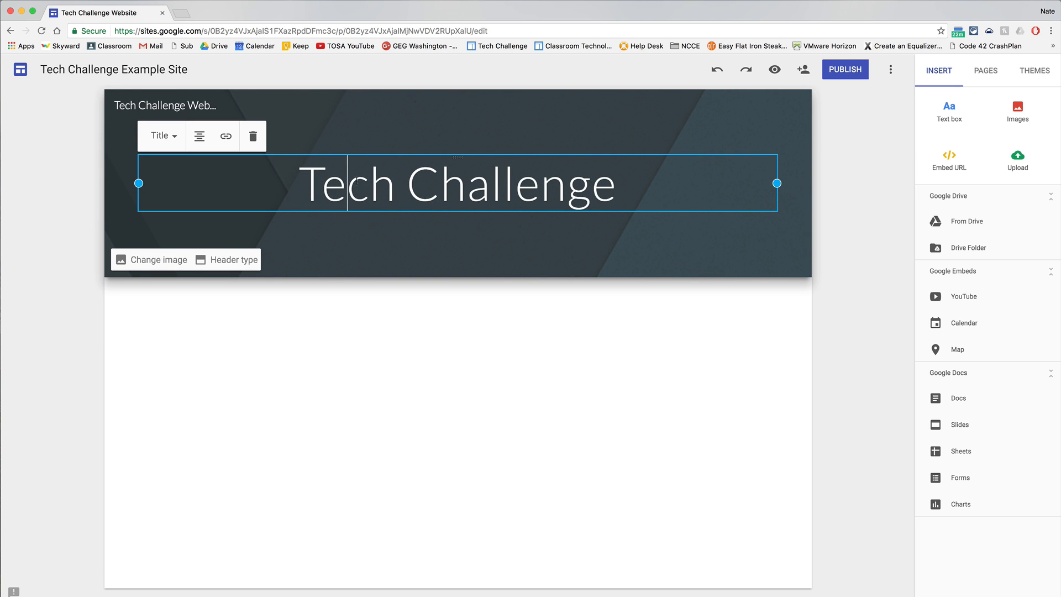
{"action": "left_click", "coordinate": [199, 138]}
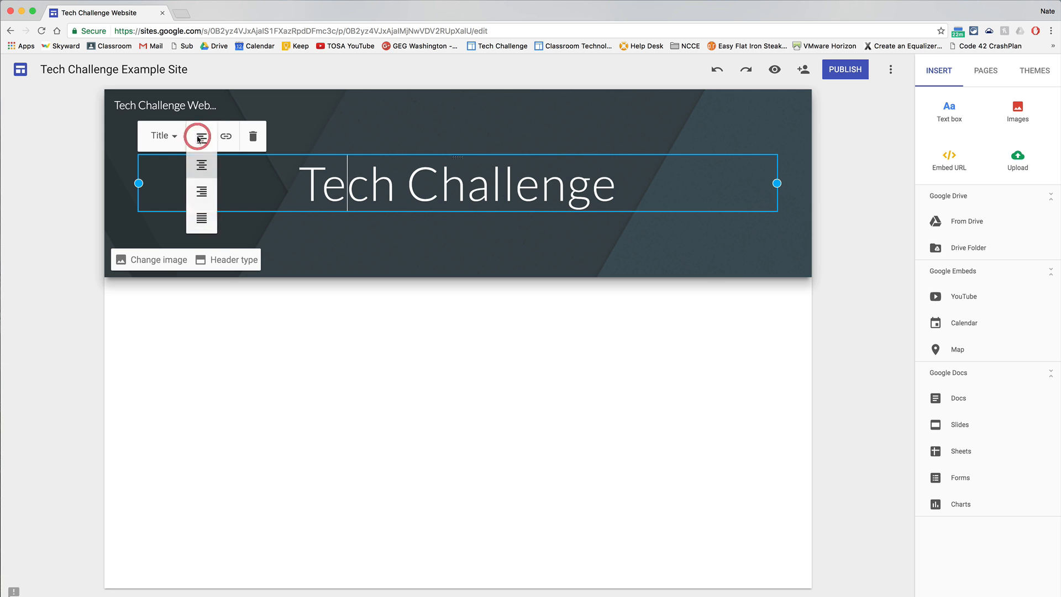
{"action": "left_click", "coordinate": [202, 138]}
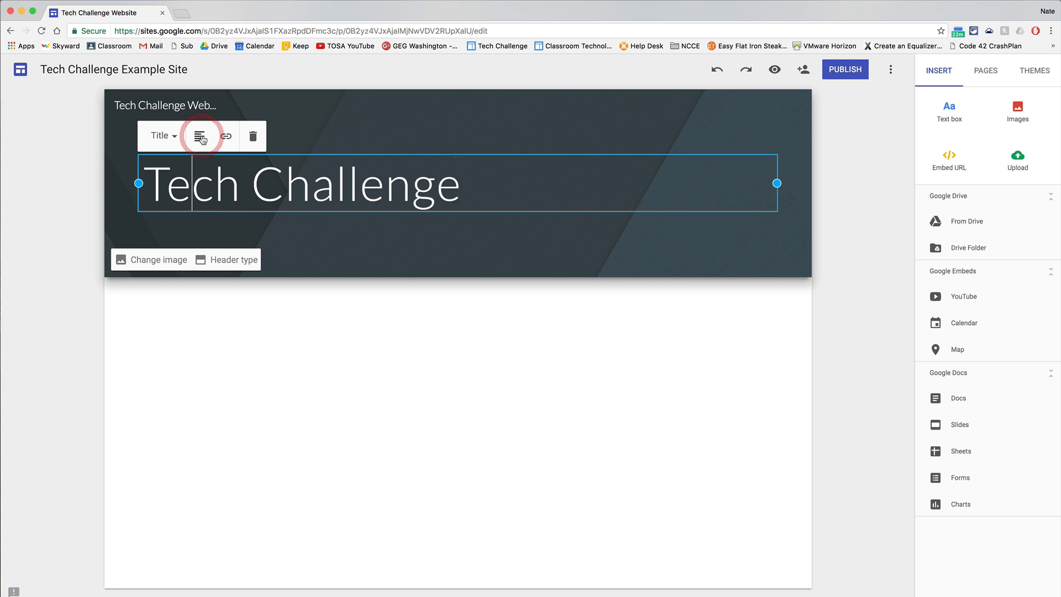
{"action": "left_click", "coordinate": [379, 371]}
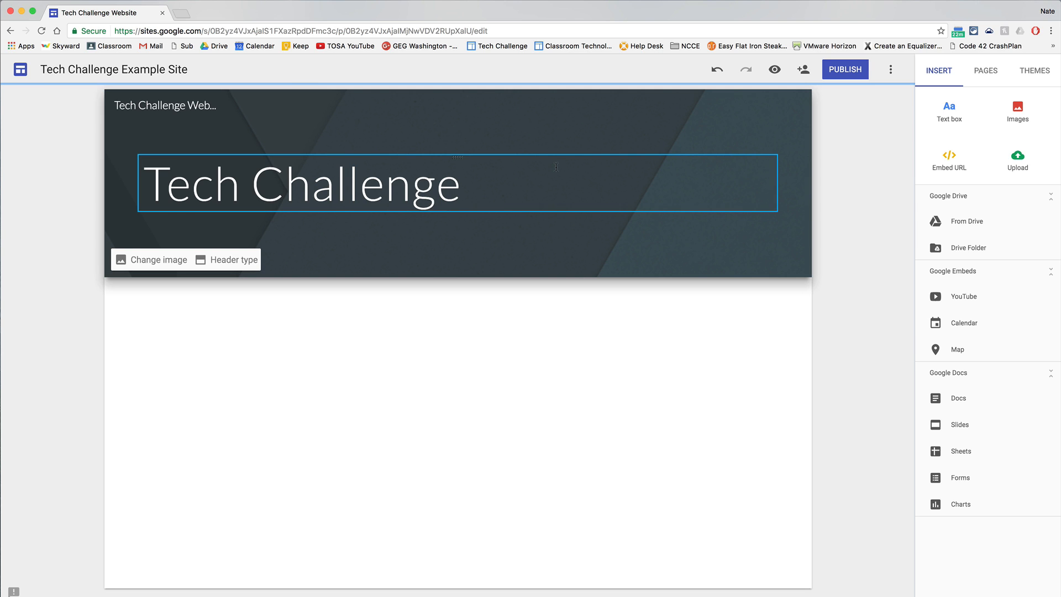
Try the Large banner and Title only header types, and return the header to Banner.
{"action": "left_click", "coordinate": [232, 259]}
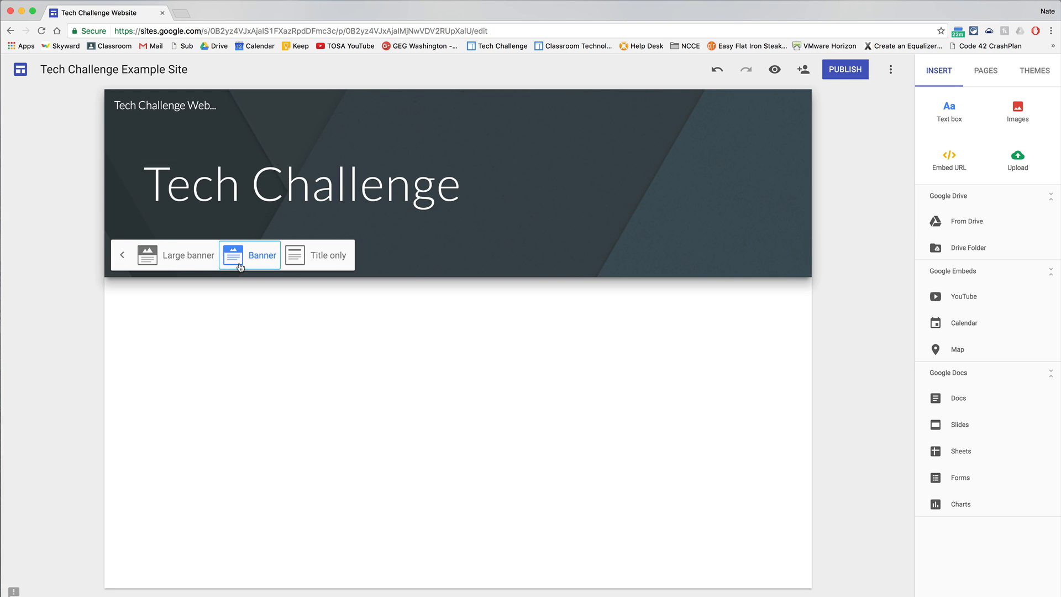
{"action": "left_click", "coordinate": [183, 256]}
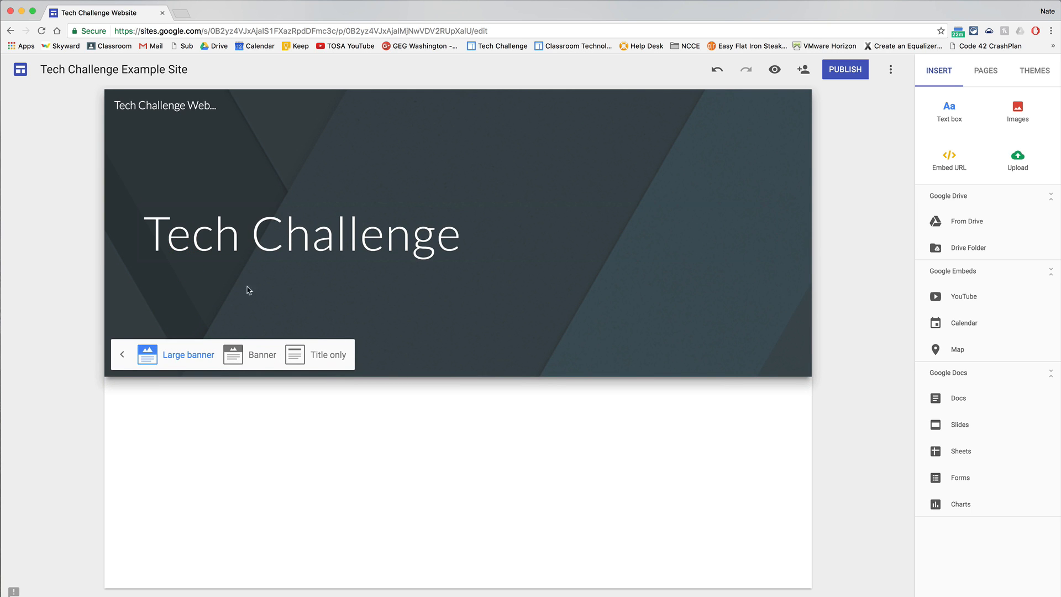
{"action": "left_click", "coordinate": [323, 362]}
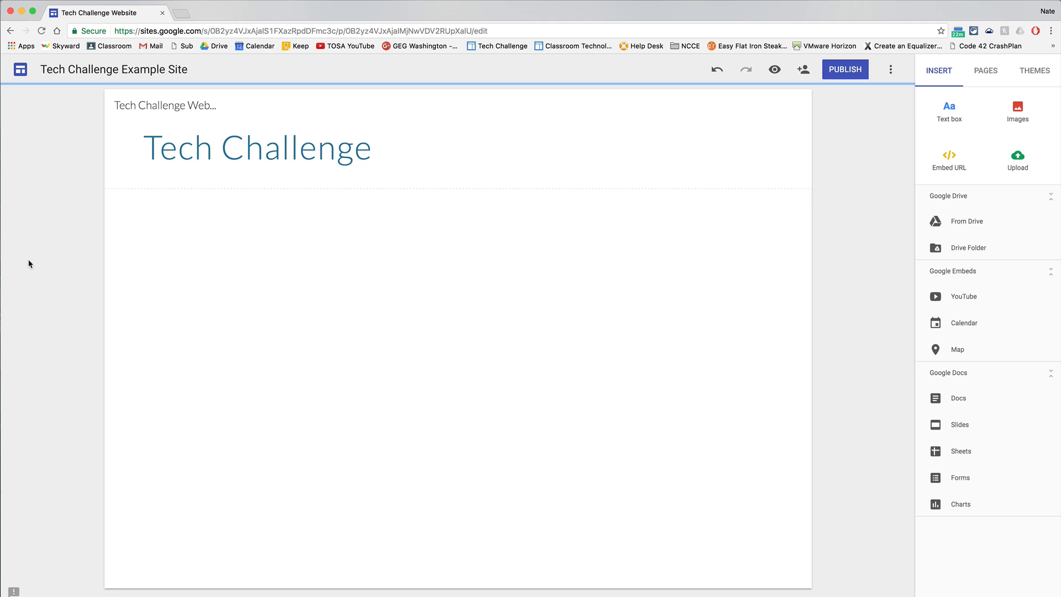
{"action": "left_click", "coordinate": [160, 178]}
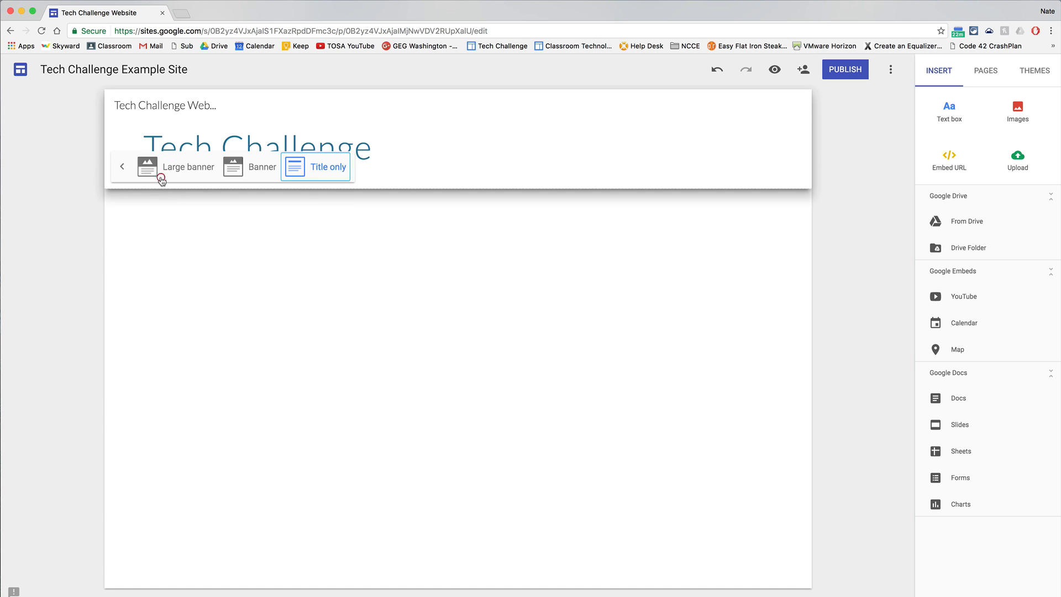
{"action": "left_click", "coordinate": [122, 166]}
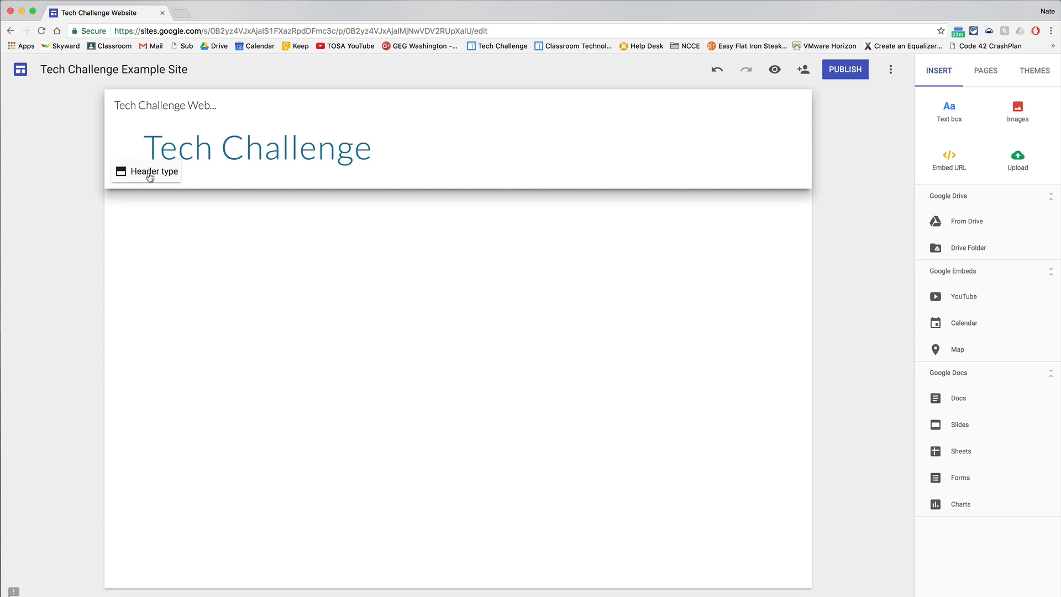
{"action": "left_click", "coordinate": [150, 176]}
{"action": "left_click", "coordinate": [232, 166]}
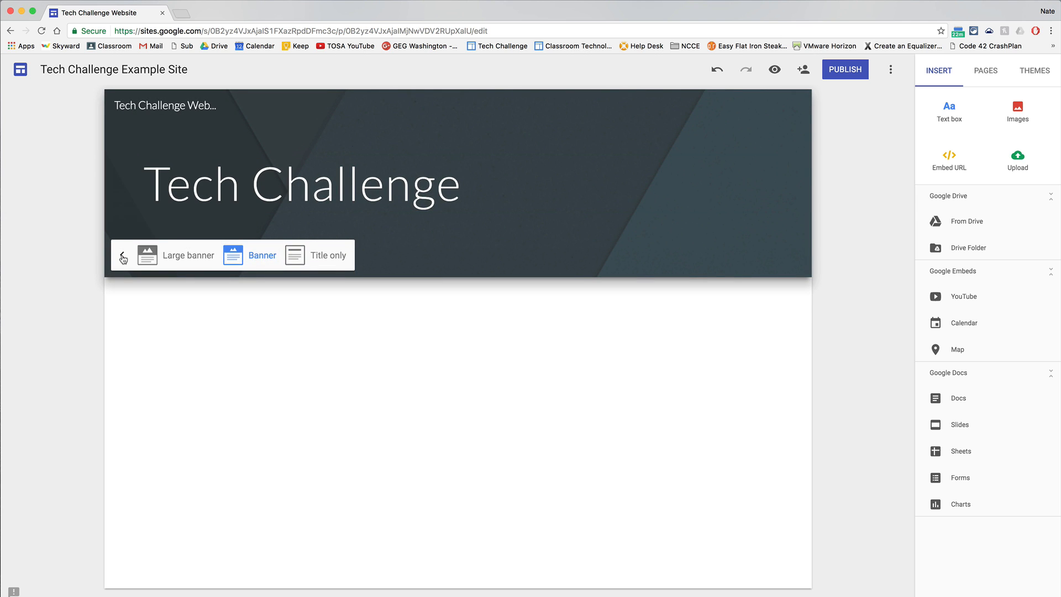
Try the teal ocean waves picture from the gallery as the header image and reset the header to its default image.
{"action": "left_click", "coordinate": [123, 258]}
{"action": "left_click", "coordinate": [140, 257]}
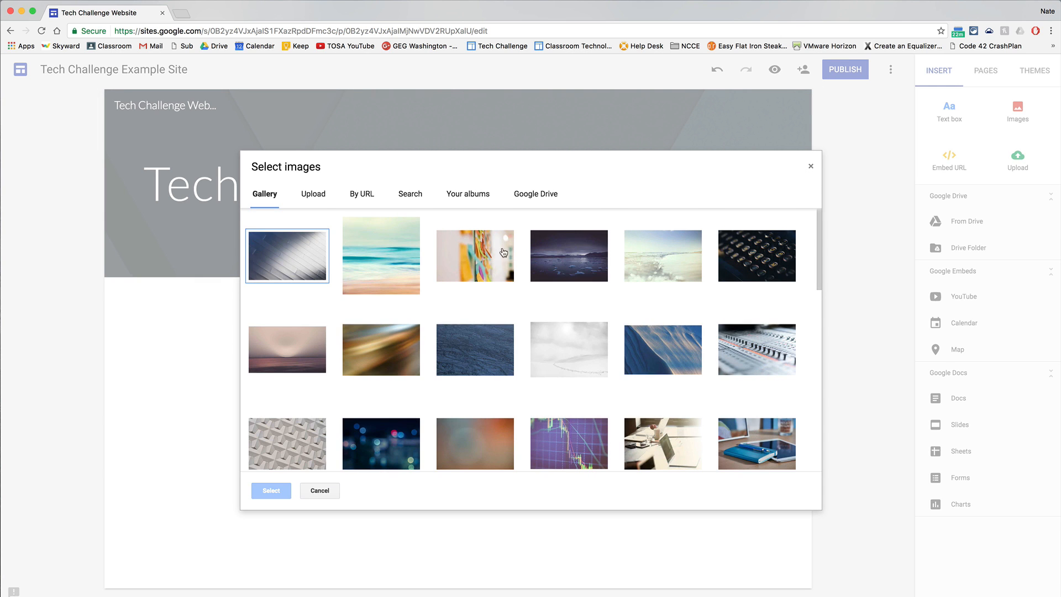
{"action": "left_click", "coordinate": [388, 259]}
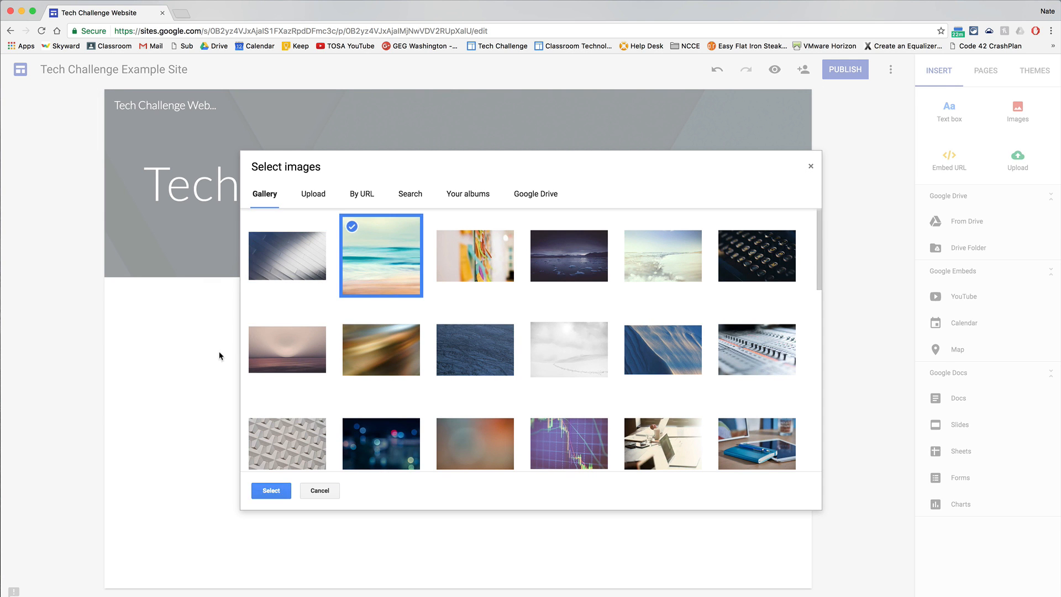
{"action": "left_click", "coordinate": [270, 490]}
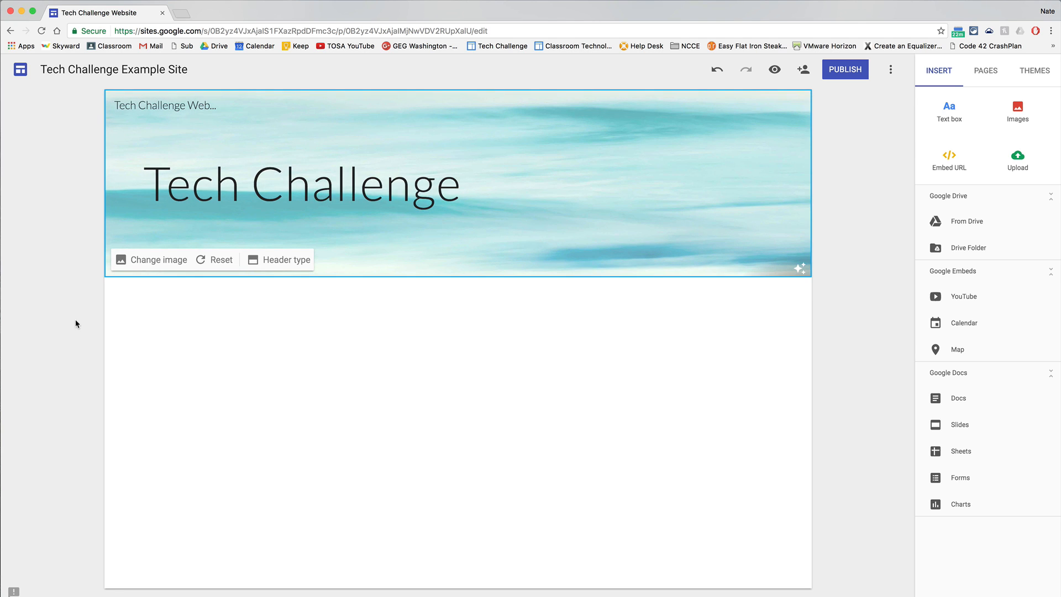
{"action": "left_click", "coordinate": [215, 260]}
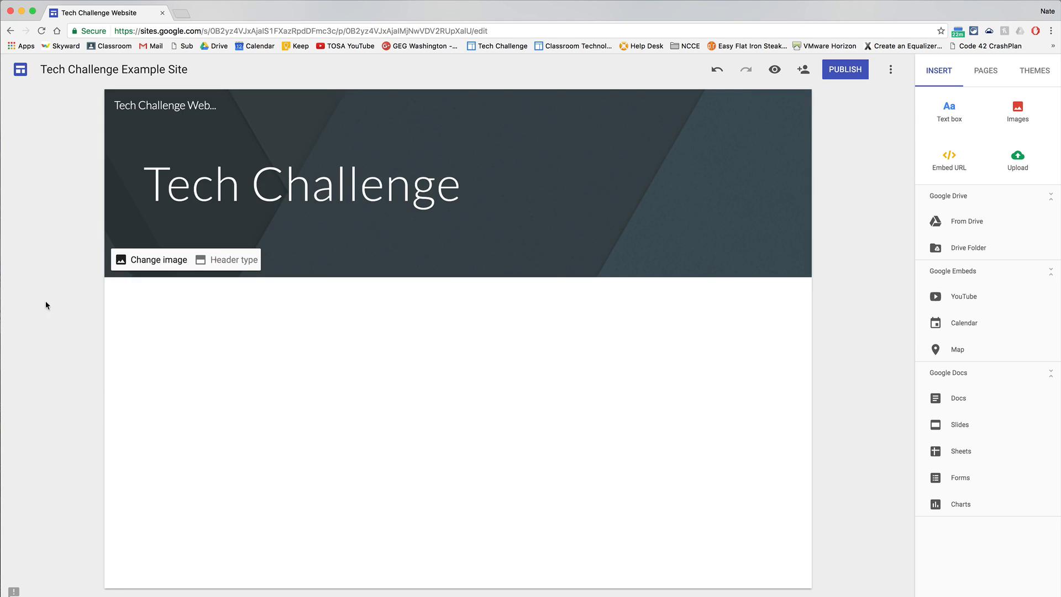
{"action": "left_click", "coordinate": [429, 353]}
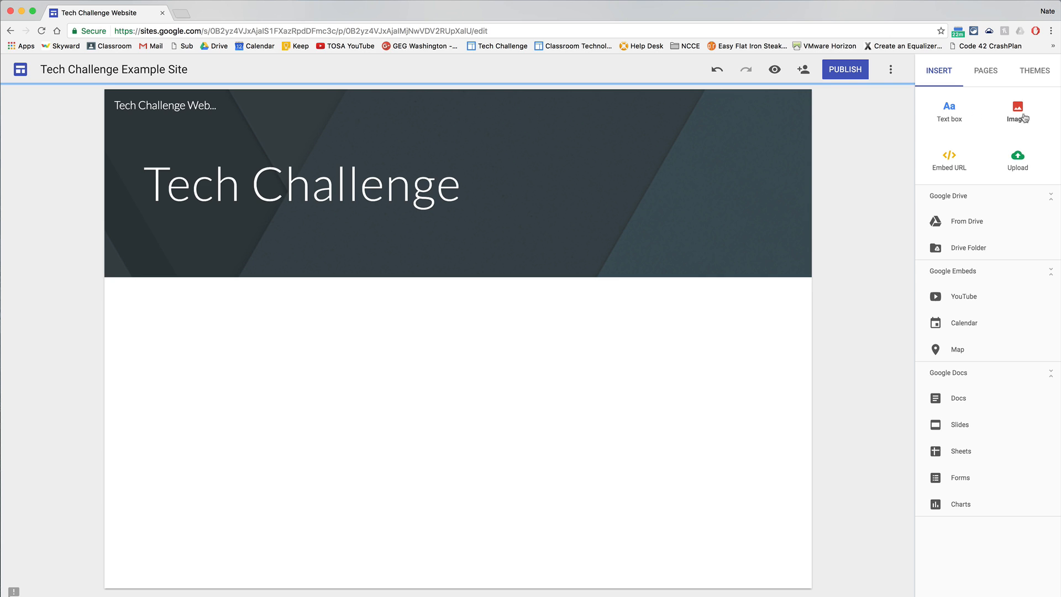
Insert a text box below the banner with the text "Section 1" in the Heading style.
{"action": "left_click", "coordinate": [946, 118]}
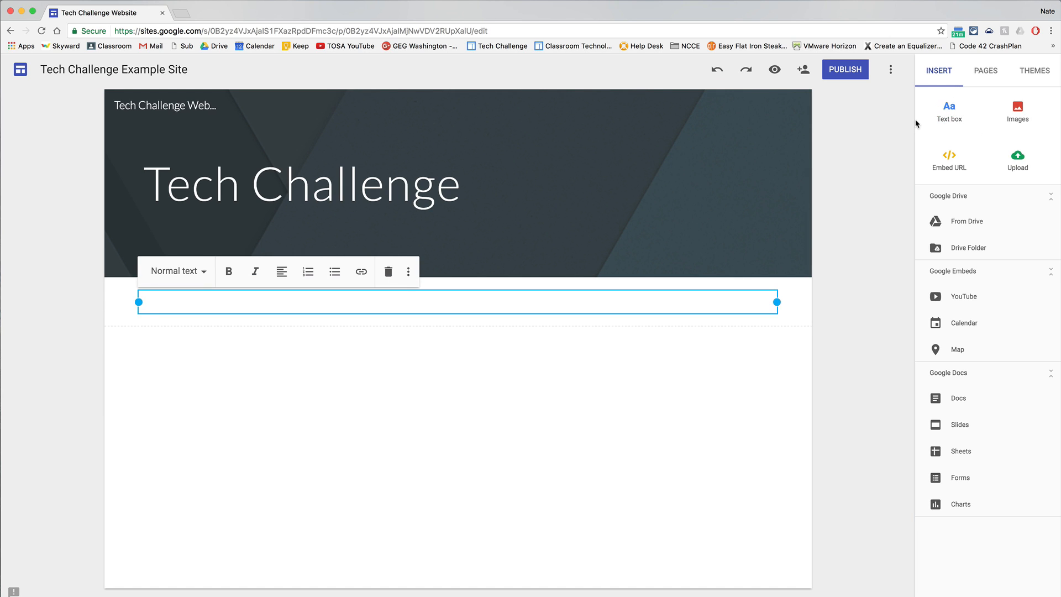
{"action": "left_click", "coordinate": [205, 272]}
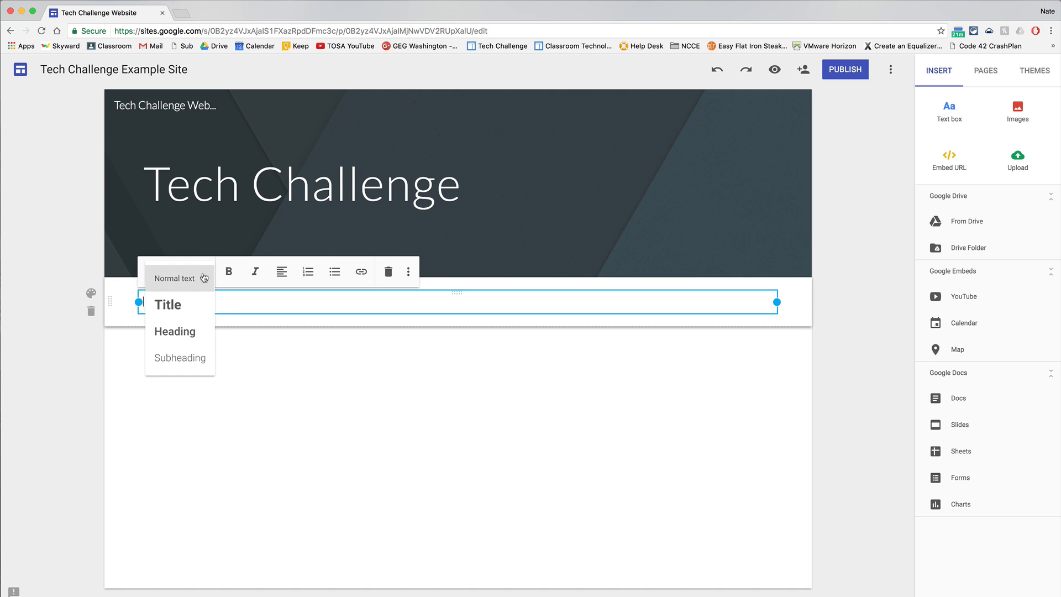
{"action": "left_click", "coordinate": [168, 332]}
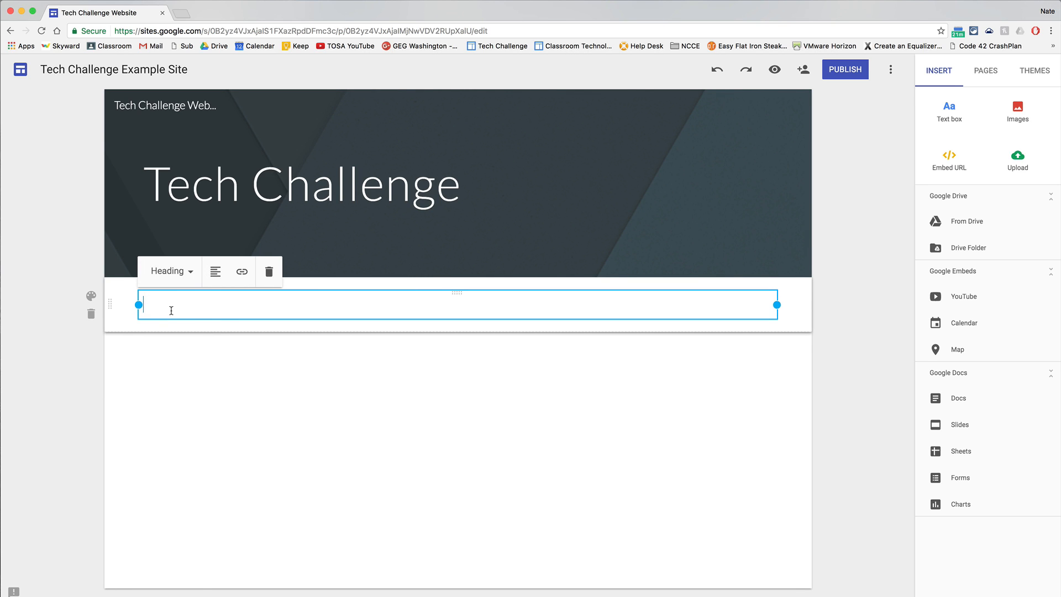
{"action": "left_click", "coordinate": [170, 307]}
{"action": "type", "text": "Section 1"}
Paste a Lorem ipsum paragraph as normal text on a new line under the "Section 1" heading.
{"action": "key", "text": "Return"}
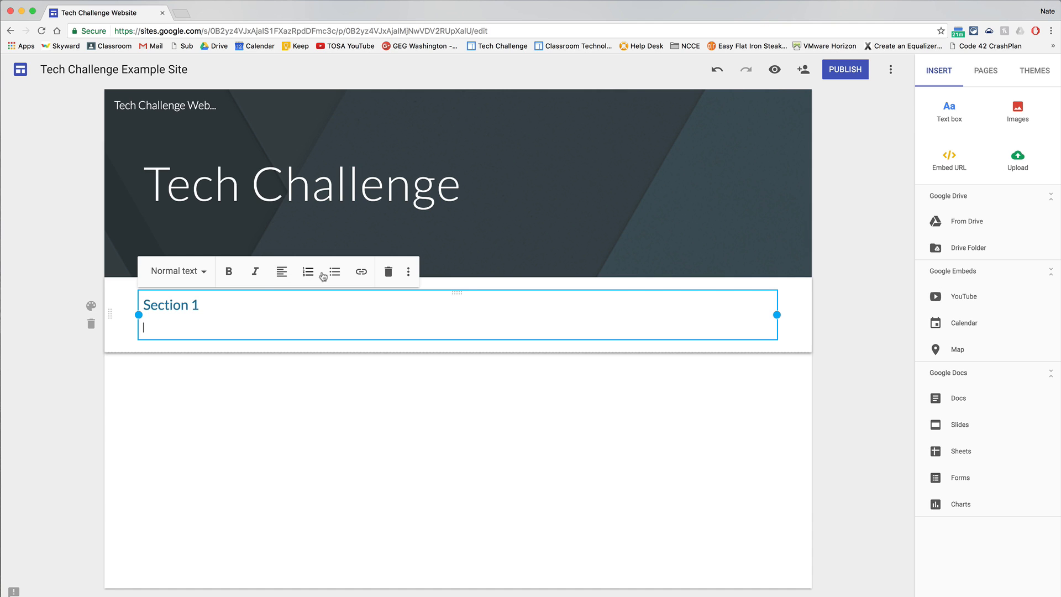
{"action": "left_click", "coordinate": [153, 328]}
{"action": "key", "text": "super+v"}
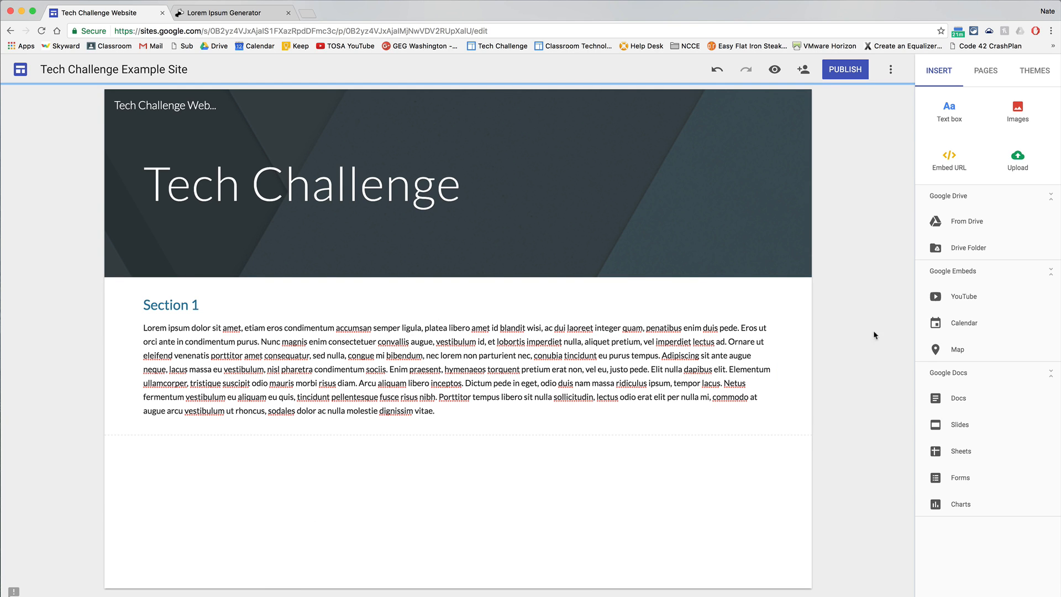
Insert another text box below Section 1.
{"action": "left_click", "coordinate": [949, 110]}
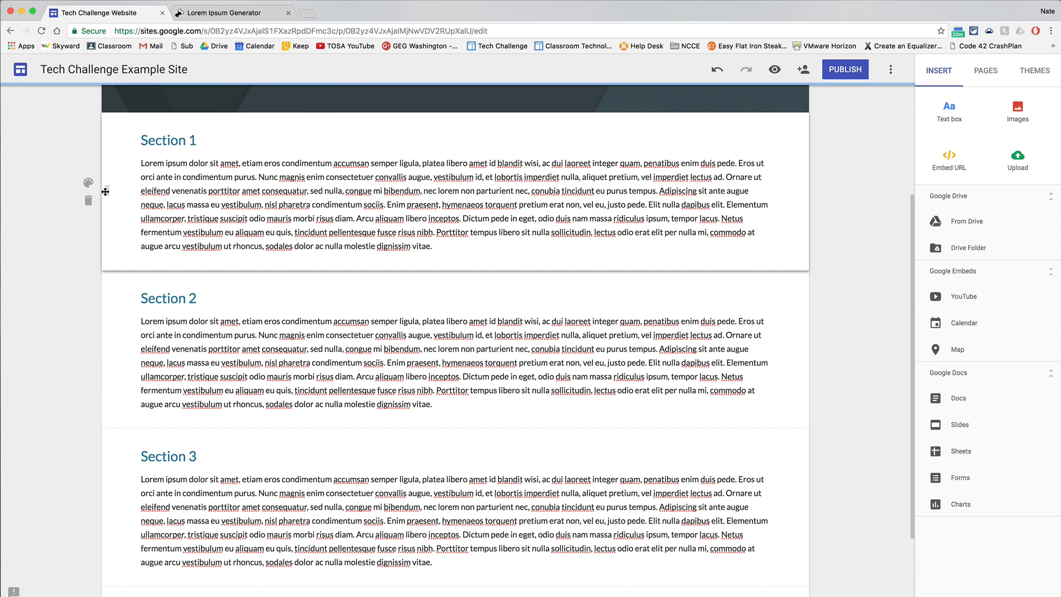
Move Section 1 below Section 2, and move it back above Section 2.
{"action": "left_click_drag", "start_coordinate": [105, 191], "coordinate": [107, 442]}
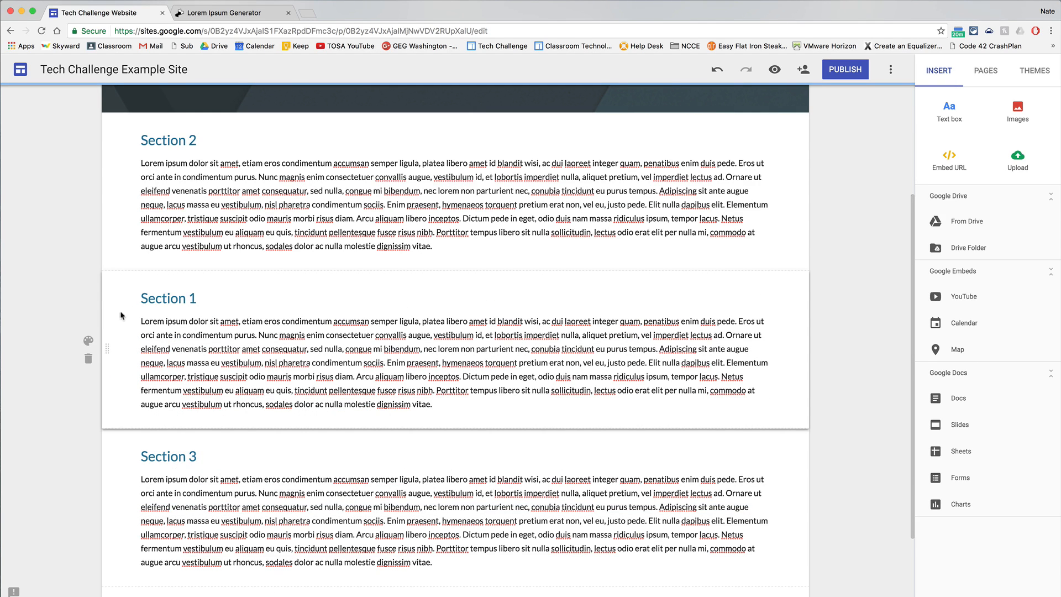
{"action": "left_click_drag", "start_coordinate": [107, 351], "coordinate": [106, 183]}
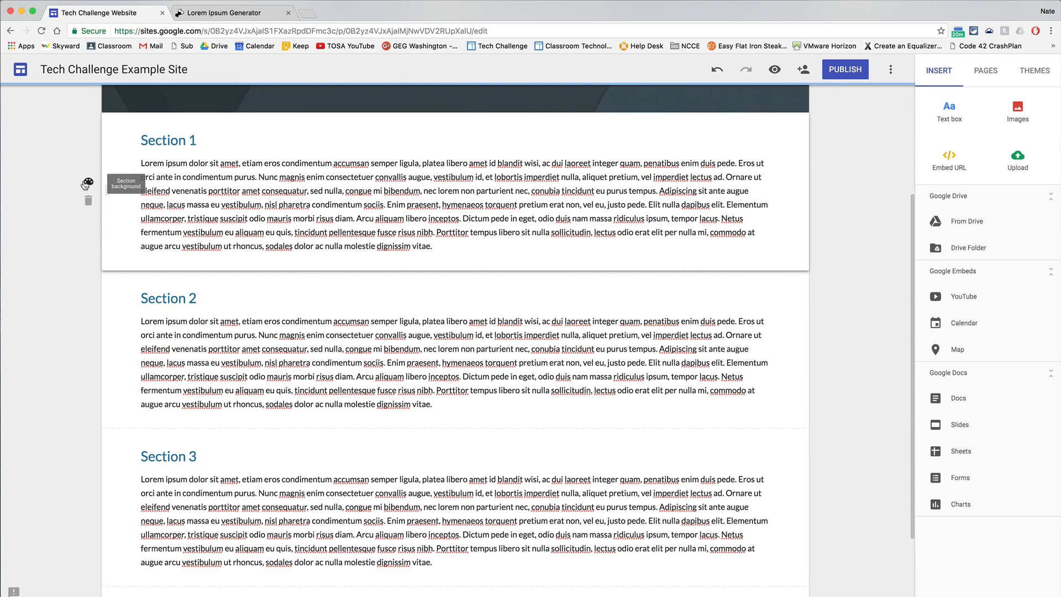
Try the Emphasis 1 and Emphasis 2 section styles on Section 1, and return it to Regular.
{"action": "left_click", "coordinate": [88, 184]}
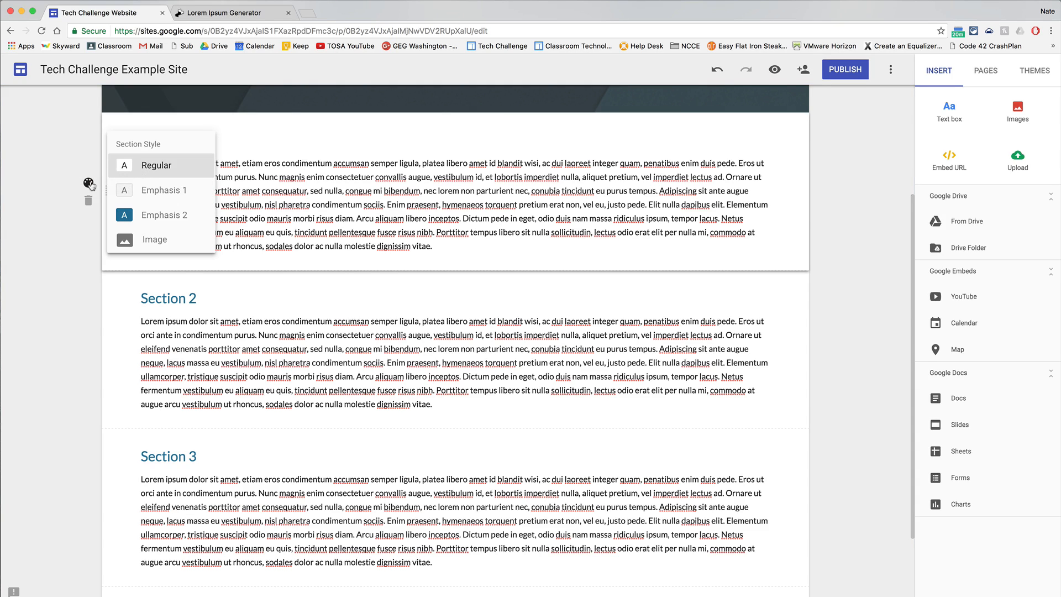
{"action": "left_click", "coordinate": [161, 190]}
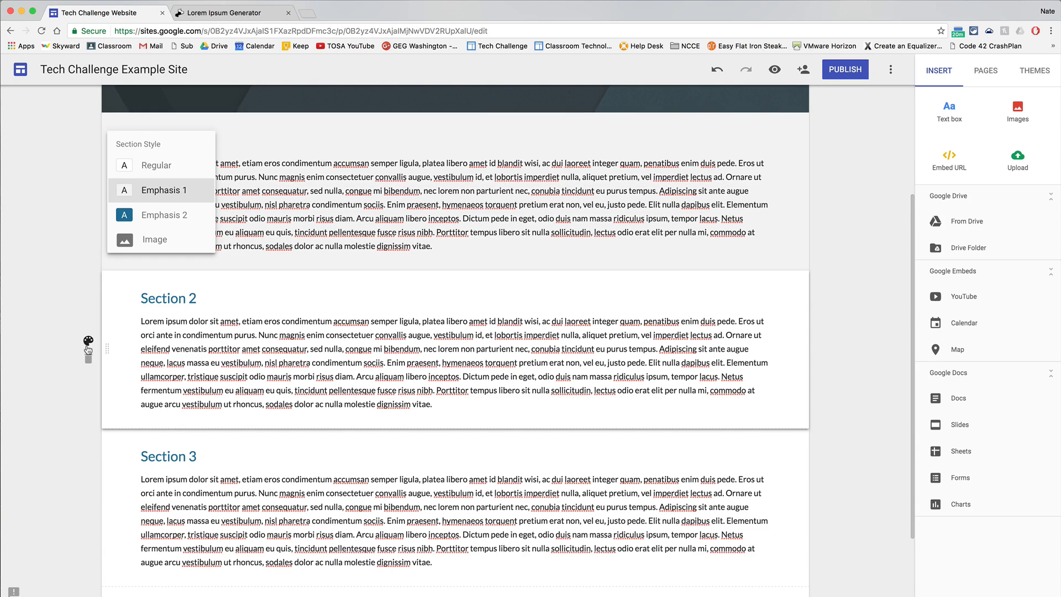
{"action": "left_click", "coordinate": [159, 216]}
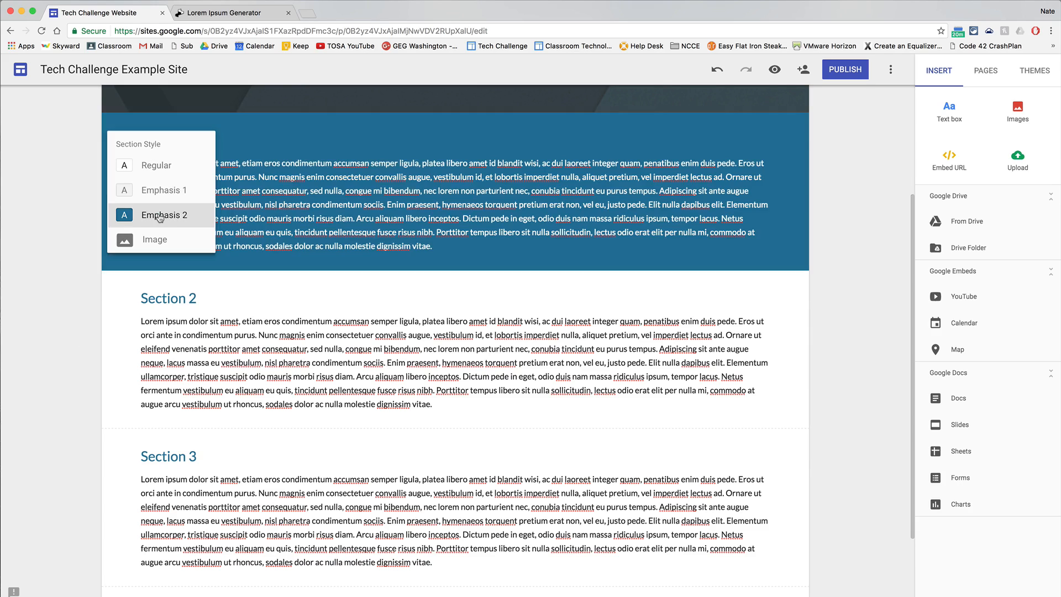
{"action": "left_click", "coordinate": [27, 242]}
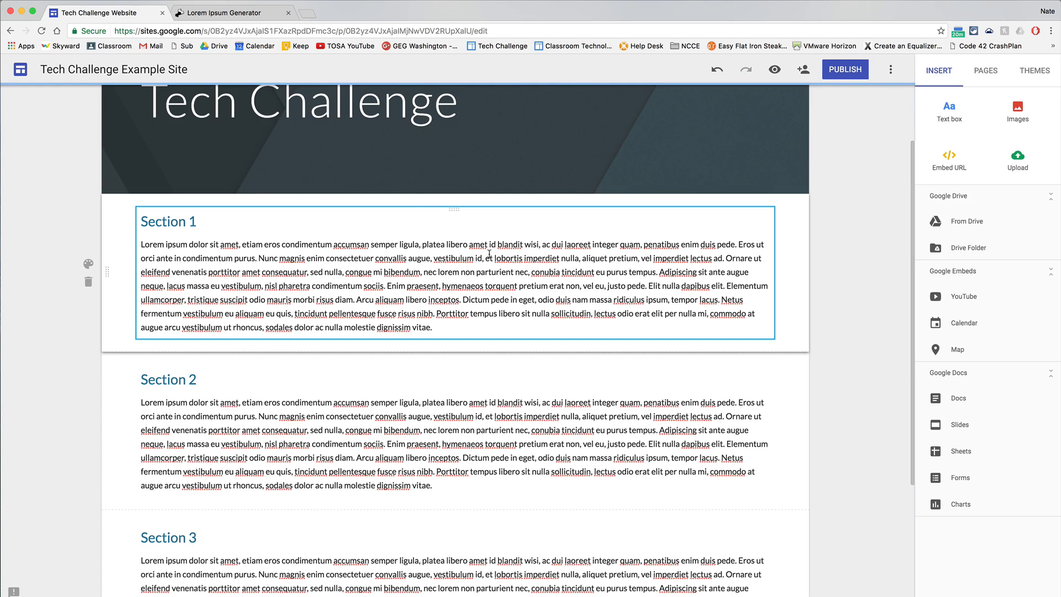
Narrow the Section 1 text box to about half the page width and place the Section 2 text box beside it.
{"action": "left_click", "coordinate": [442, 252]}
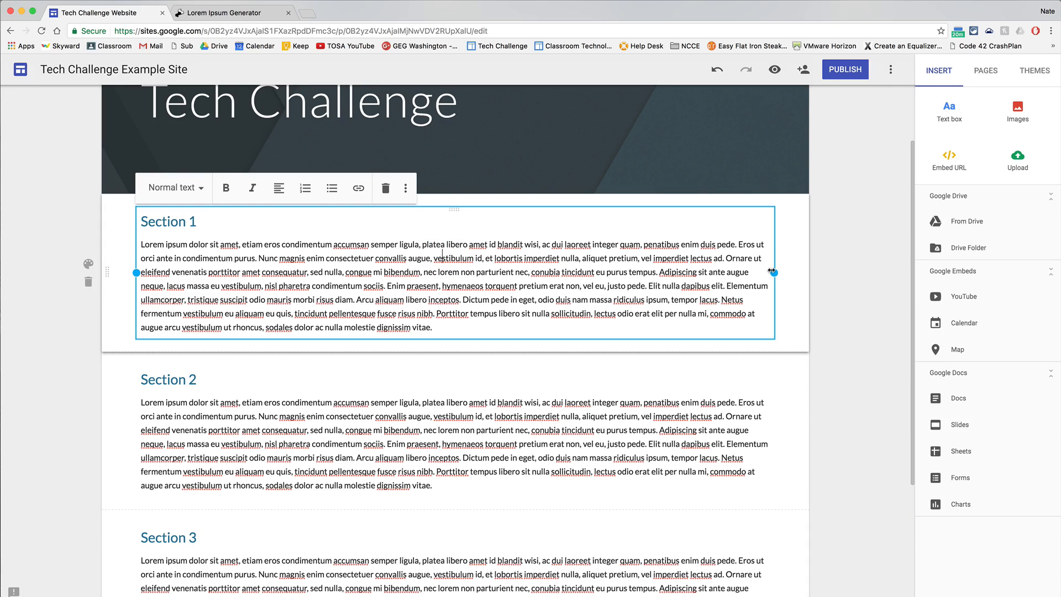
{"action": "left_click_drag", "start_coordinate": [774, 273], "coordinate": [446, 265]}
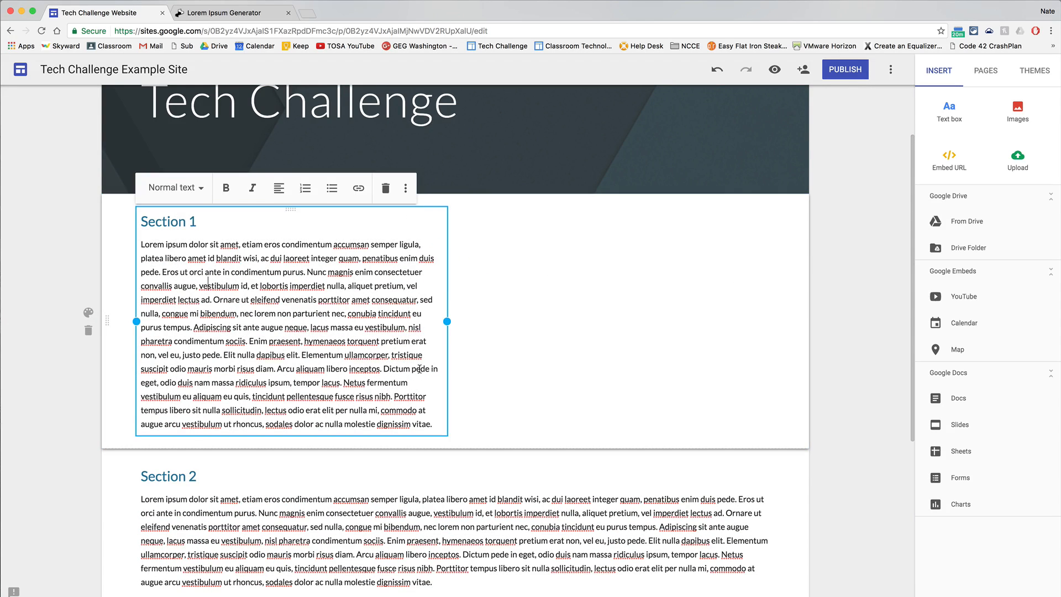
{"action": "left_click", "coordinate": [349, 498]}
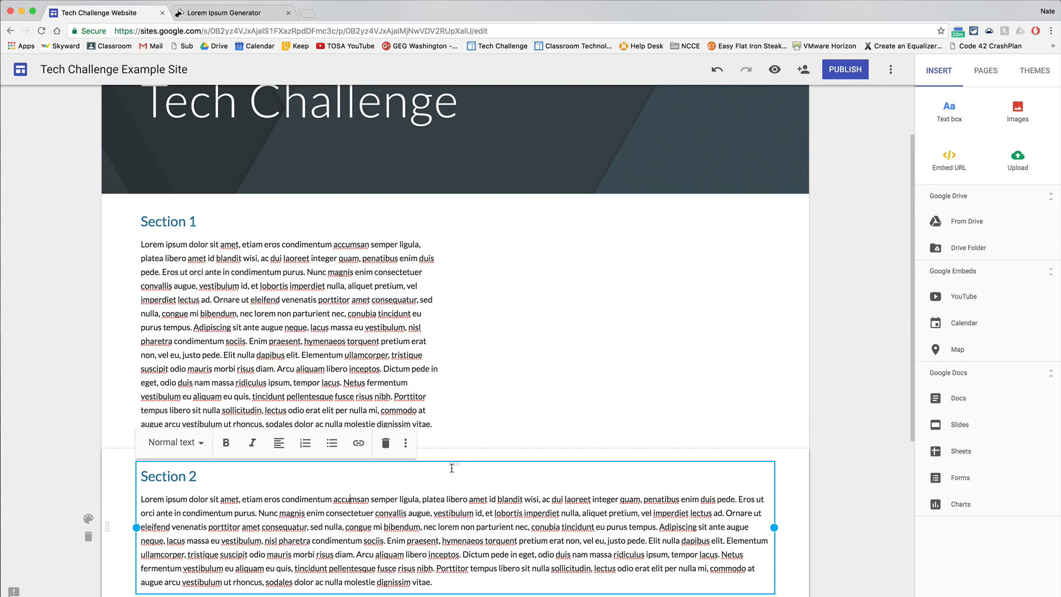
{"action": "left_click_drag", "start_coordinate": [452, 465], "coordinate": [548, 354]}
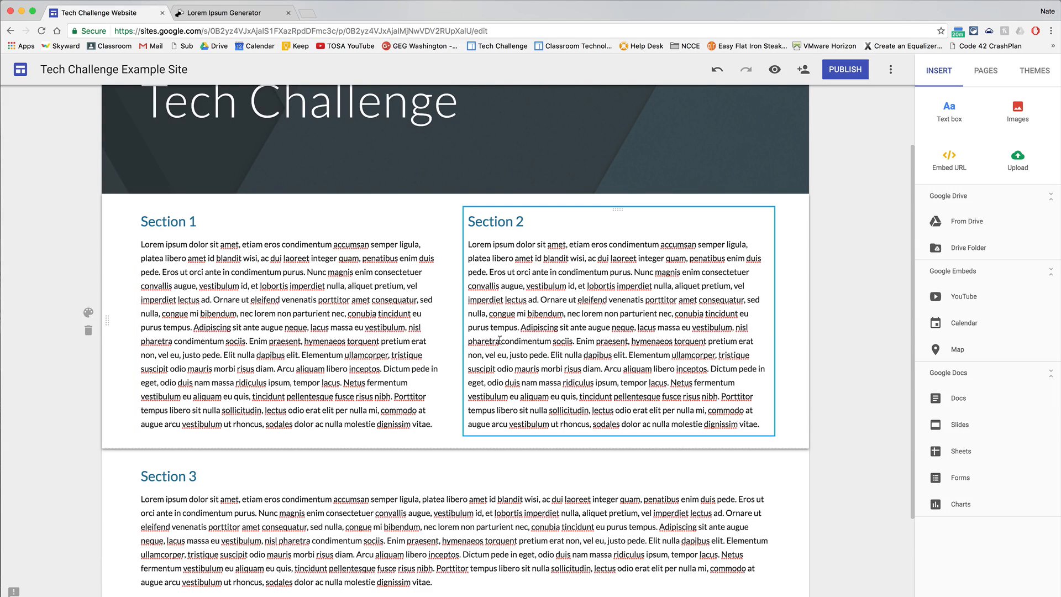
Narrow the Section 3 text box to about half the page width, matching the Section 1 column.
{"action": "scroll", "coordinate": [580, 404], "scroll_direction": "down", "scroll_amount": 4}
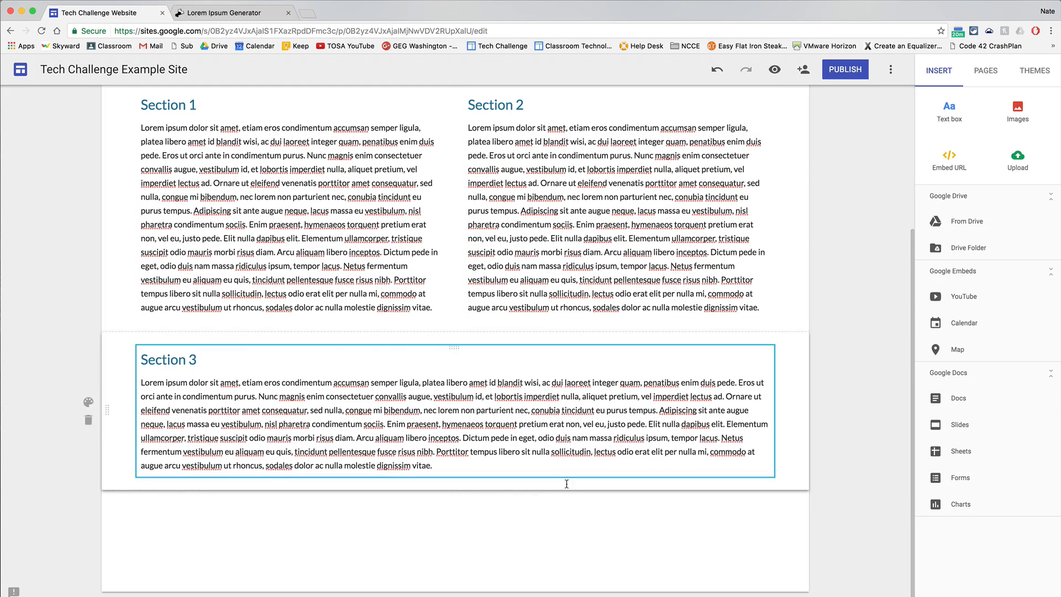
{"action": "left_click", "coordinate": [542, 418]}
{"action": "left_click_drag", "start_coordinate": [774, 411], "coordinate": [444, 407]}
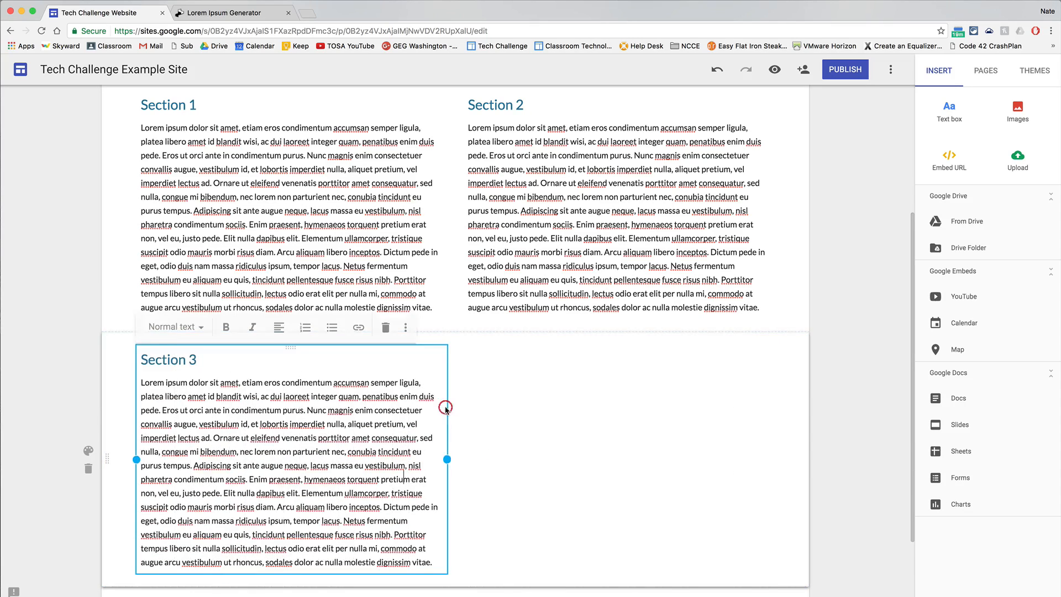
{"action": "left_click", "coordinate": [599, 415]}
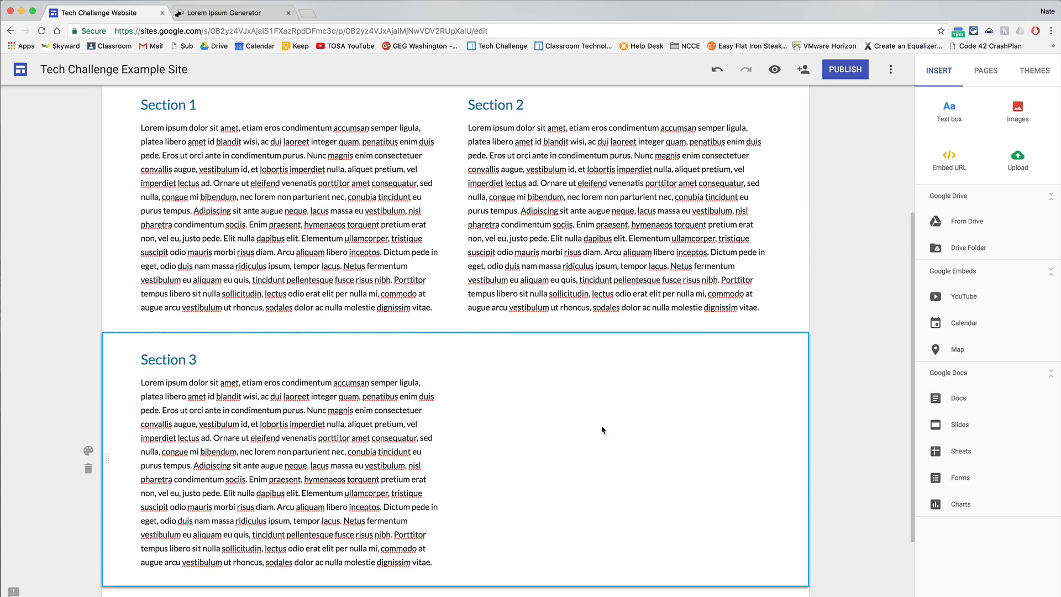
Insert the cartoon school building with the orange roof from a "school" image search and place it beside the Section 3 text.
{"action": "left_click", "coordinate": [1019, 112]}
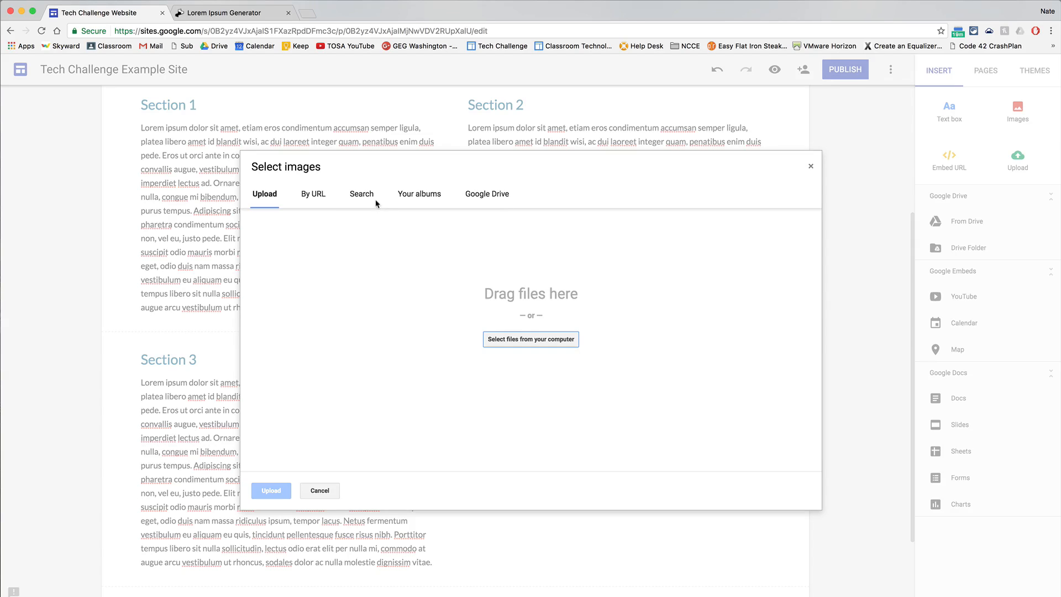
{"action": "left_click", "coordinate": [364, 195]}
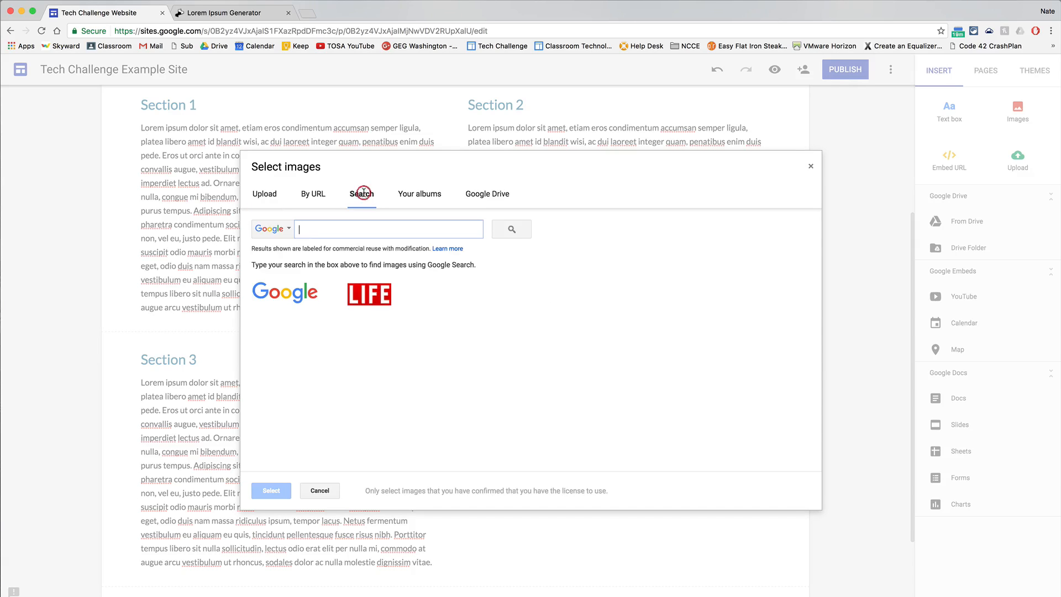
{"action": "left_click", "coordinate": [345, 230]}
{"action": "type", "text": "school"}
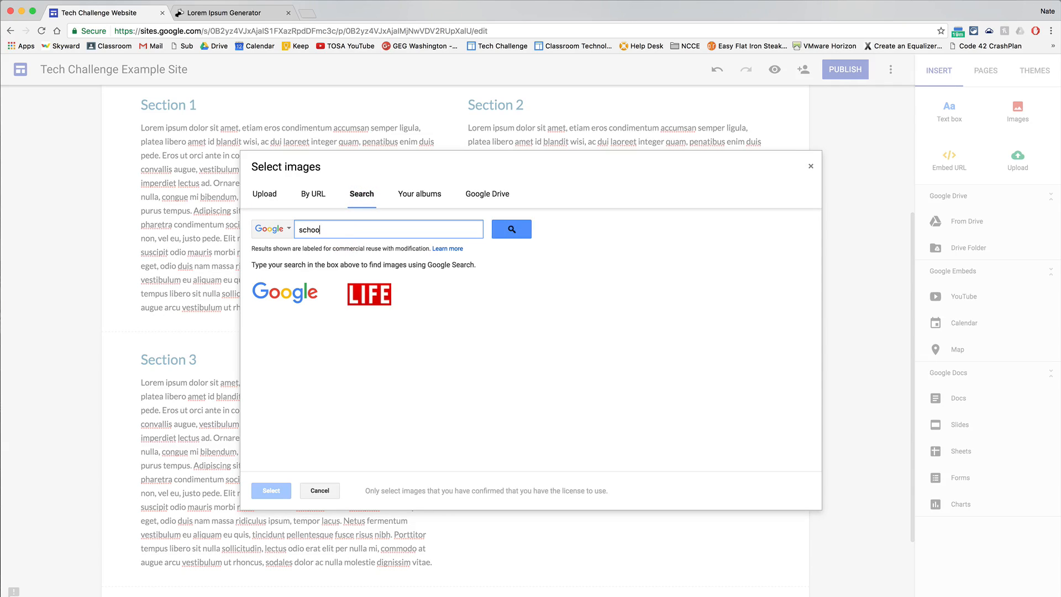
{"action": "key", "text": "Return"}
{"action": "left_click", "coordinate": [375, 324]}
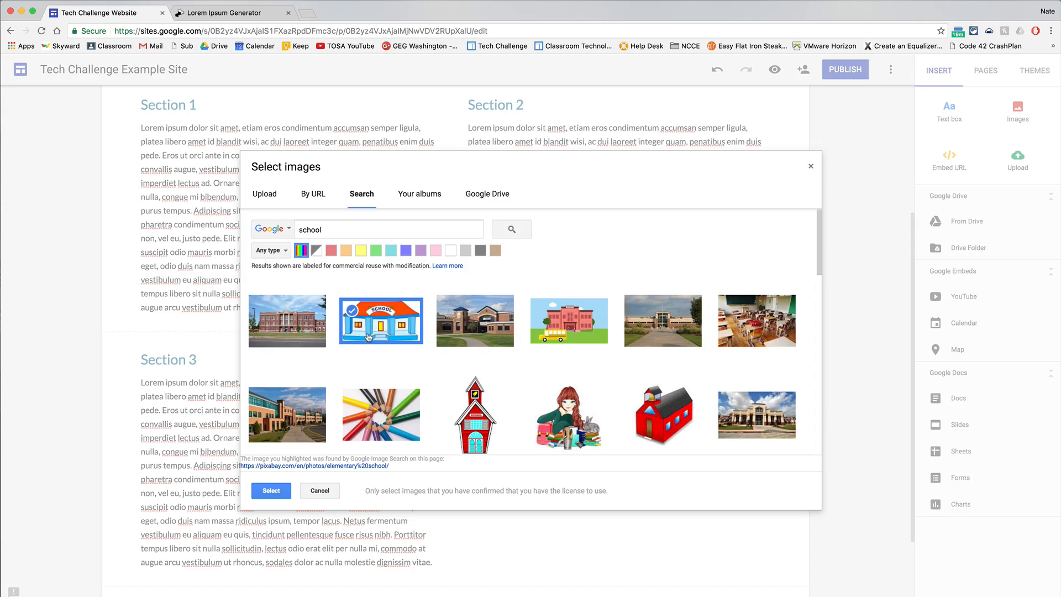
{"action": "left_click", "coordinate": [273, 492]}
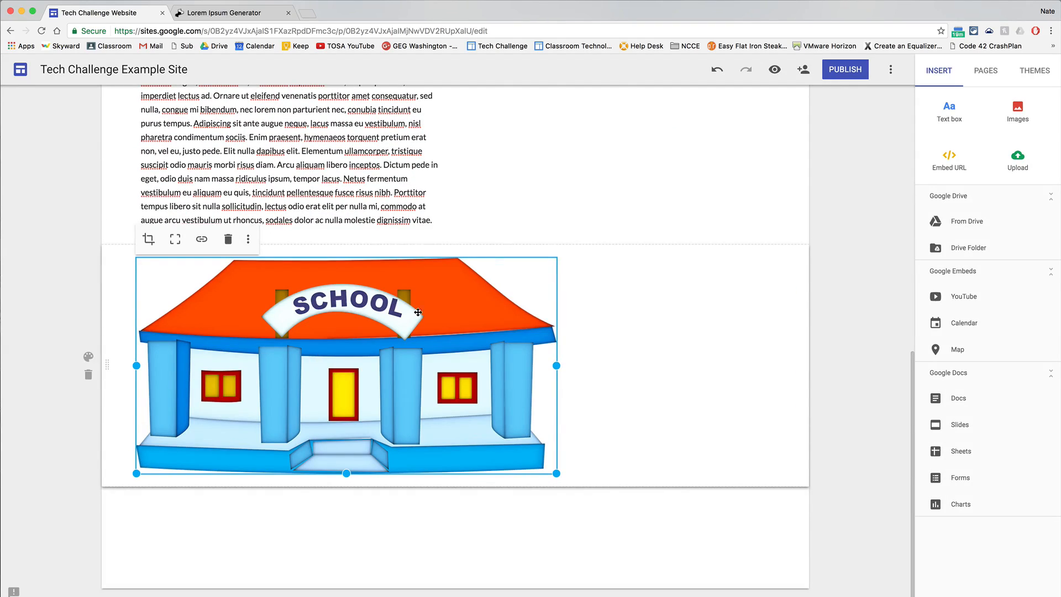
{"action": "left_click_drag", "start_coordinate": [418, 312], "coordinate": [552, 254]}
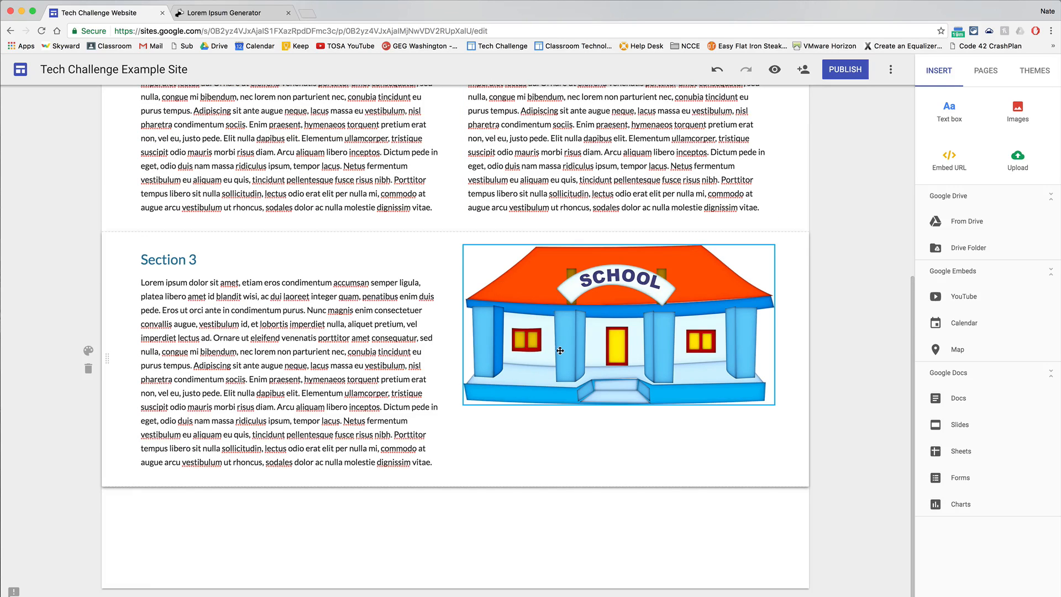
Set the background style of the Section 3 row to Emphasis 2.
{"action": "scroll", "coordinate": [735, 417], "scroll_direction": "up", "scroll_amount": 3}
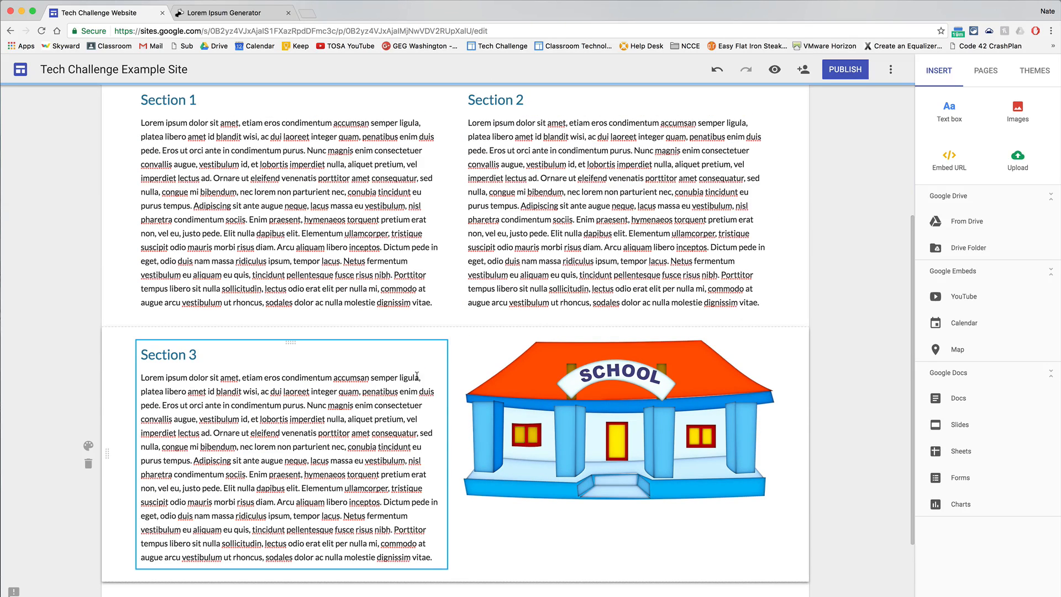
{"action": "left_click", "coordinate": [88, 446]}
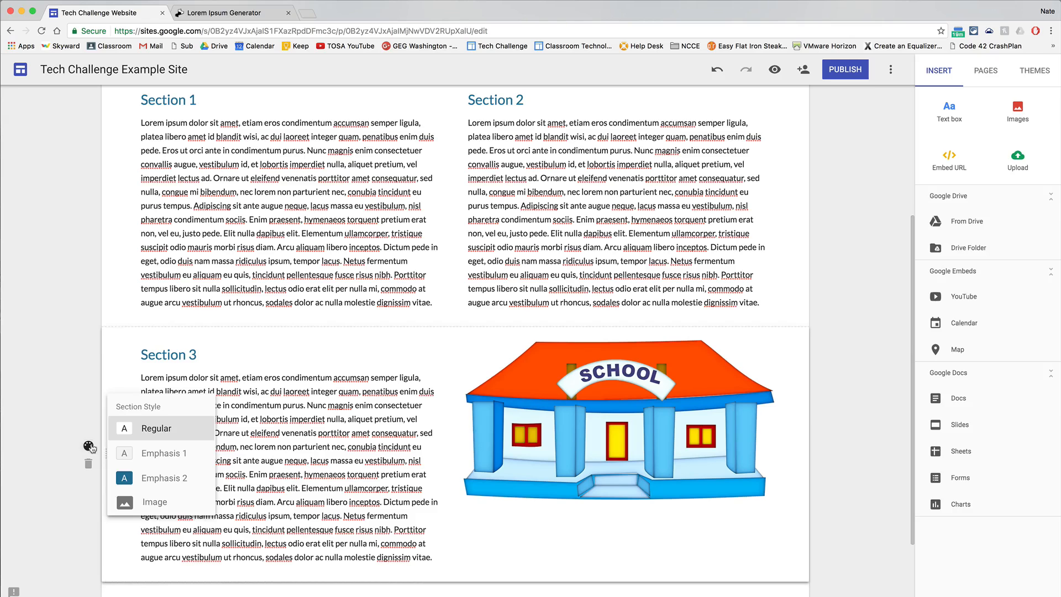
{"action": "left_click", "coordinate": [126, 479]}
{"action": "scroll", "coordinate": [870, 360], "scroll_direction": "up", "scroll_amount": 5}
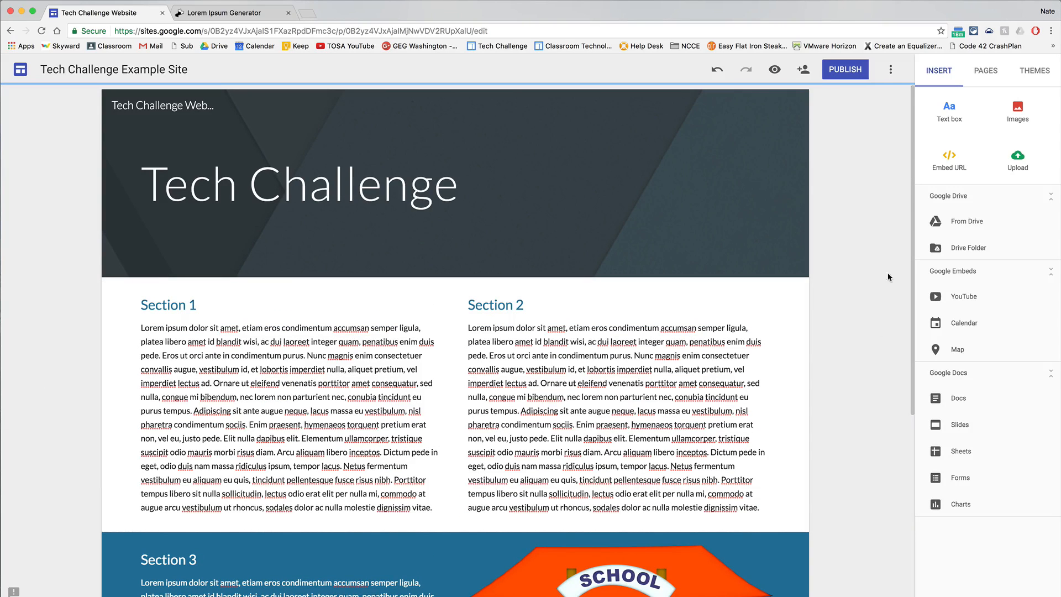
Add a new page named "Interactive Elements" to the site.
{"action": "left_click", "coordinate": [986, 73]}
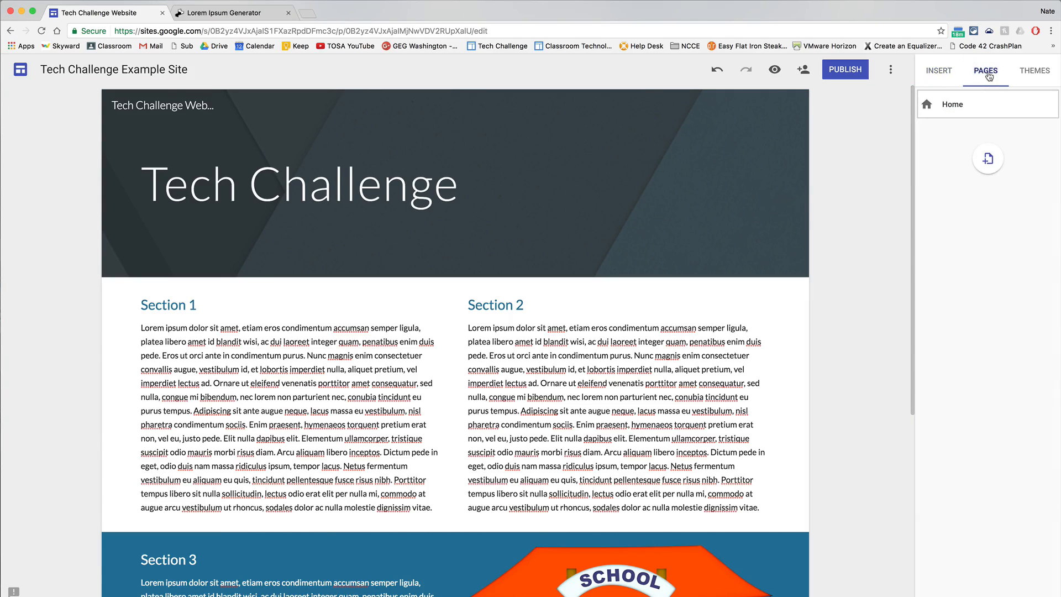
{"action": "left_click", "coordinate": [1049, 104]}
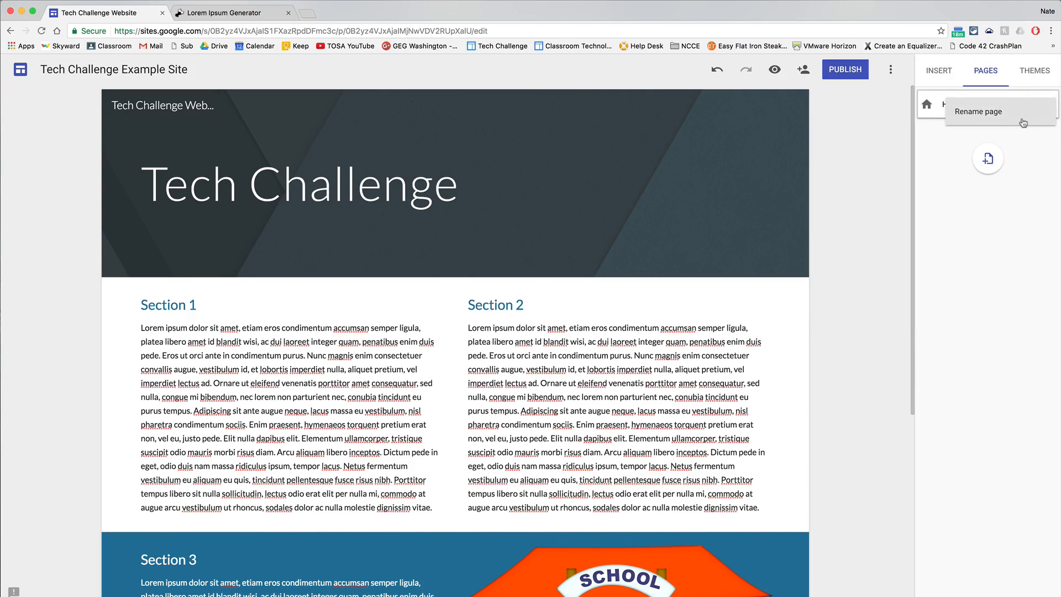
{"action": "left_click", "coordinate": [1039, 164]}
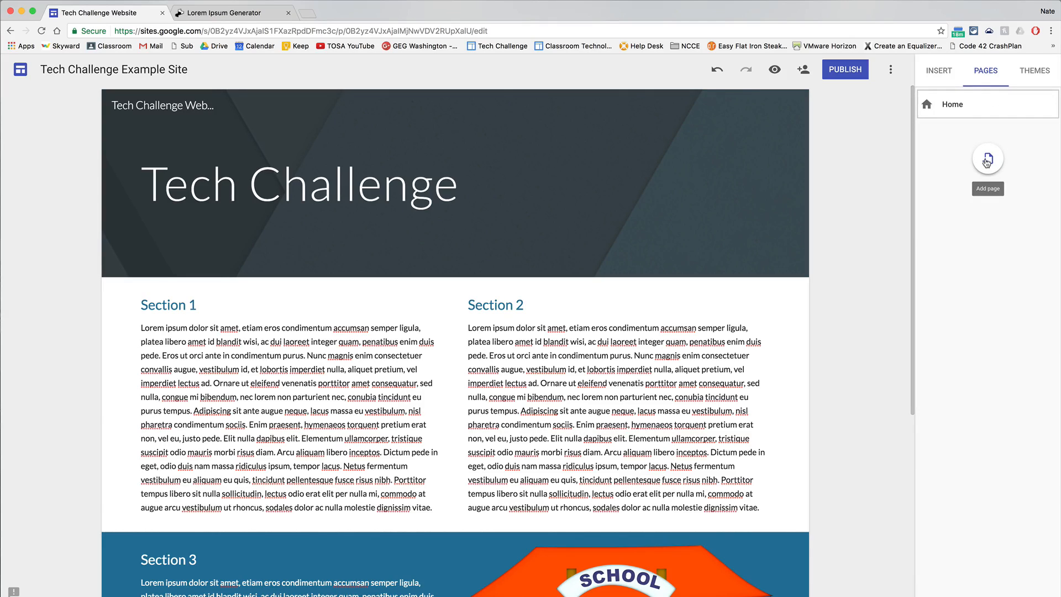
{"action": "left_click", "coordinate": [987, 160]}
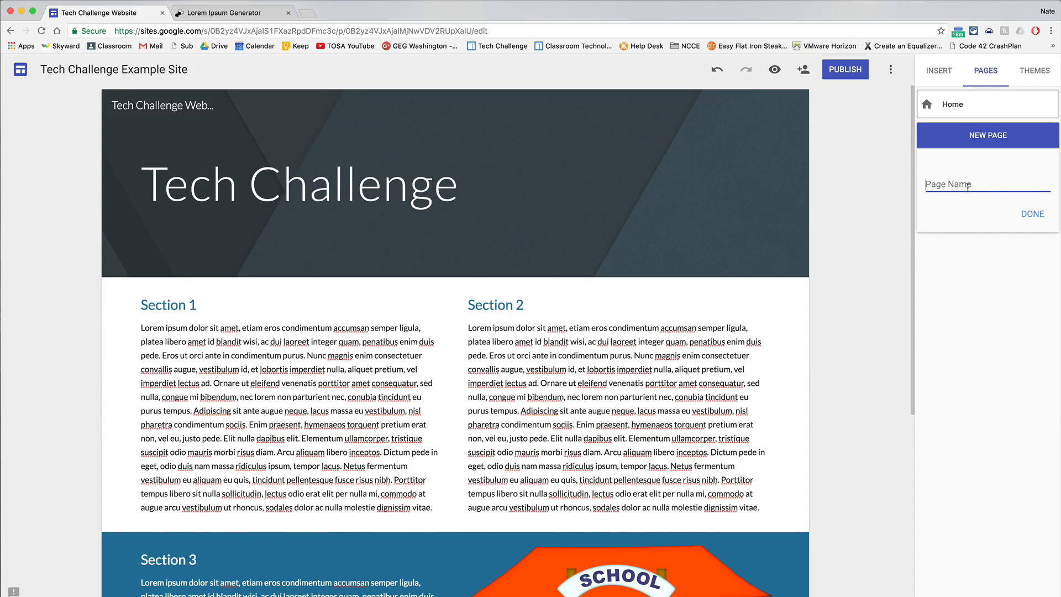
{"action": "type", "text": "Interactive Elements"}
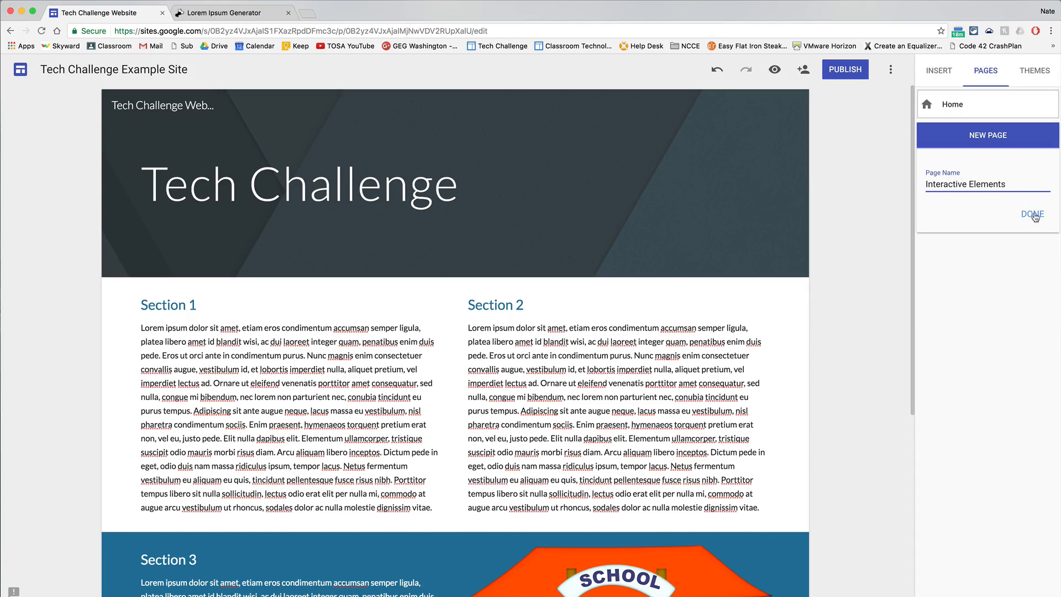
{"action": "left_click", "coordinate": [1034, 215]}
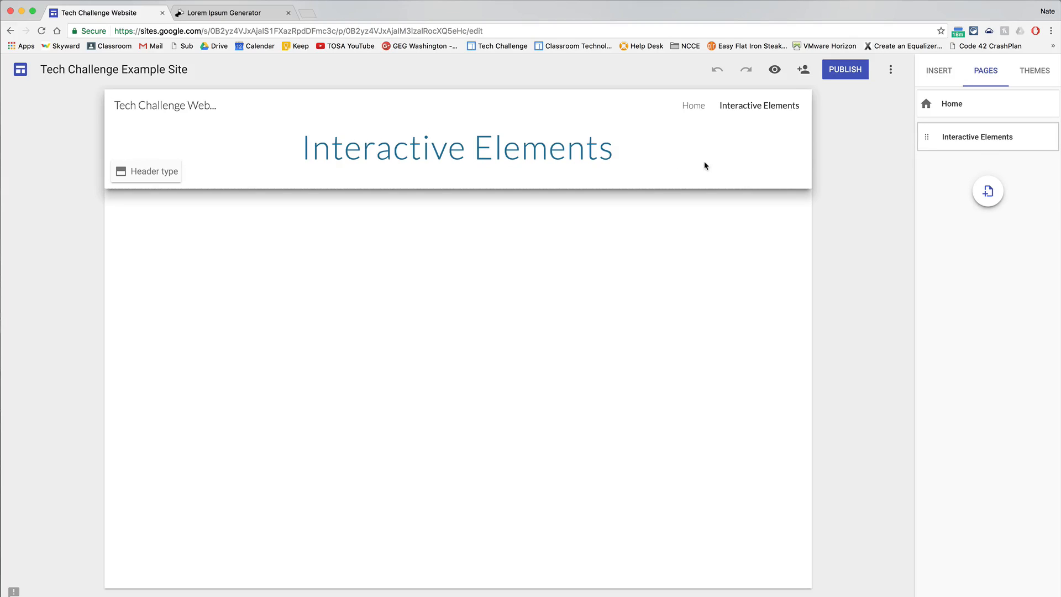
Change the header type of the Interactive Elements page to Banner.
{"action": "left_click", "coordinate": [705, 163]}
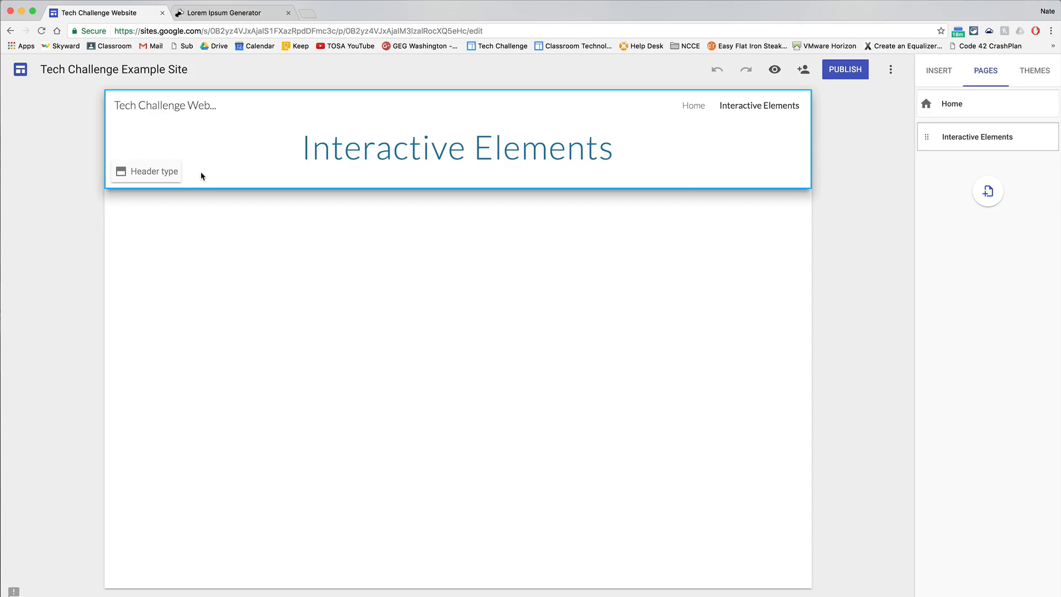
{"action": "left_click", "coordinate": [164, 177]}
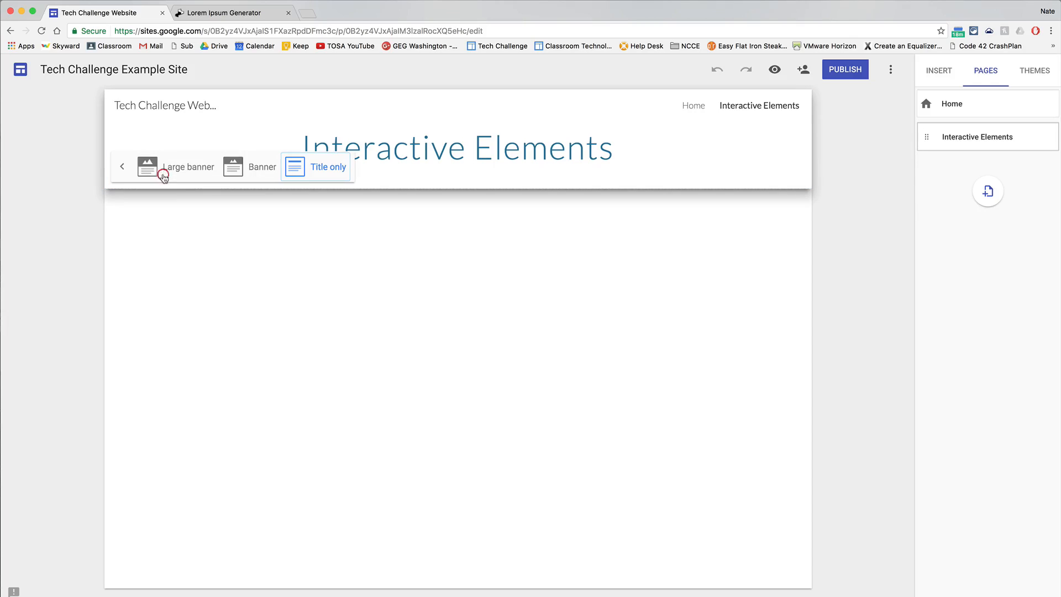
{"action": "left_click", "coordinate": [252, 172]}
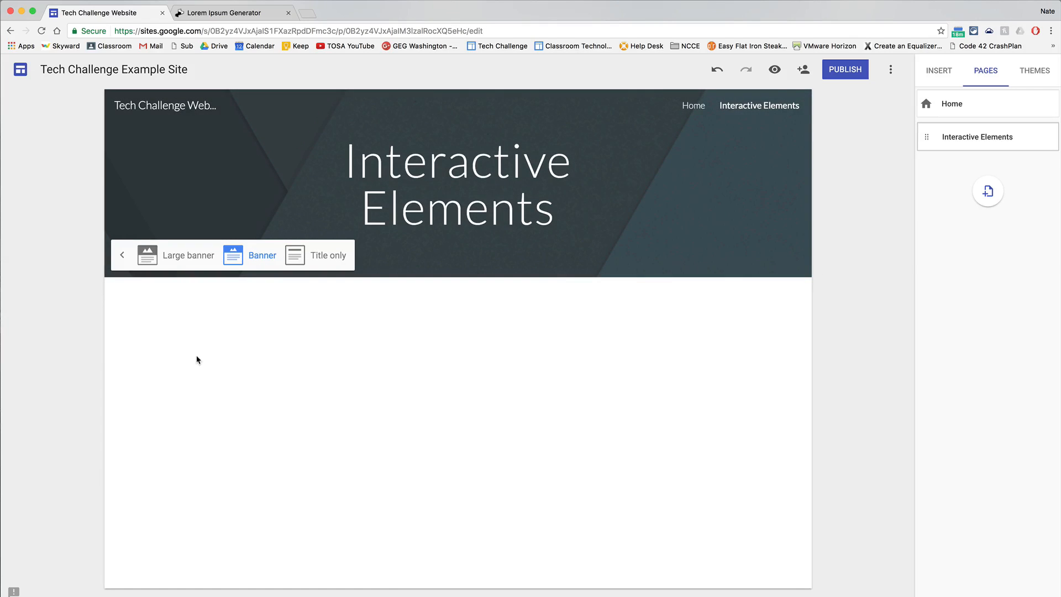
Widen the "Interactive Elements" title box on both sides so it spans nearly the whole banner width.
{"action": "left_click", "coordinate": [390, 201]}
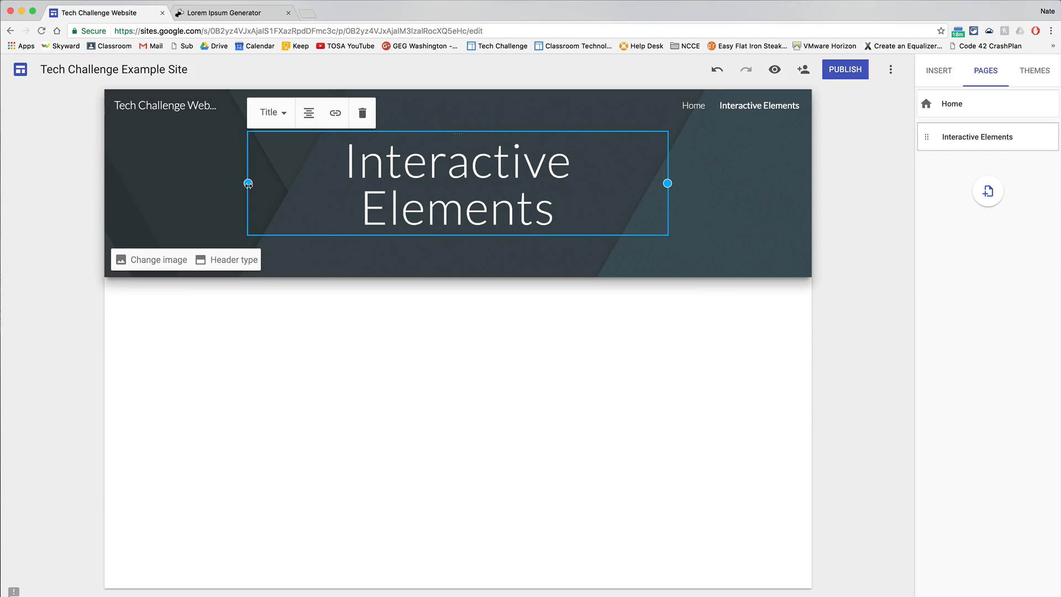
{"action": "left_click_drag", "start_coordinate": [248, 184], "coordinate": [126, 186]}
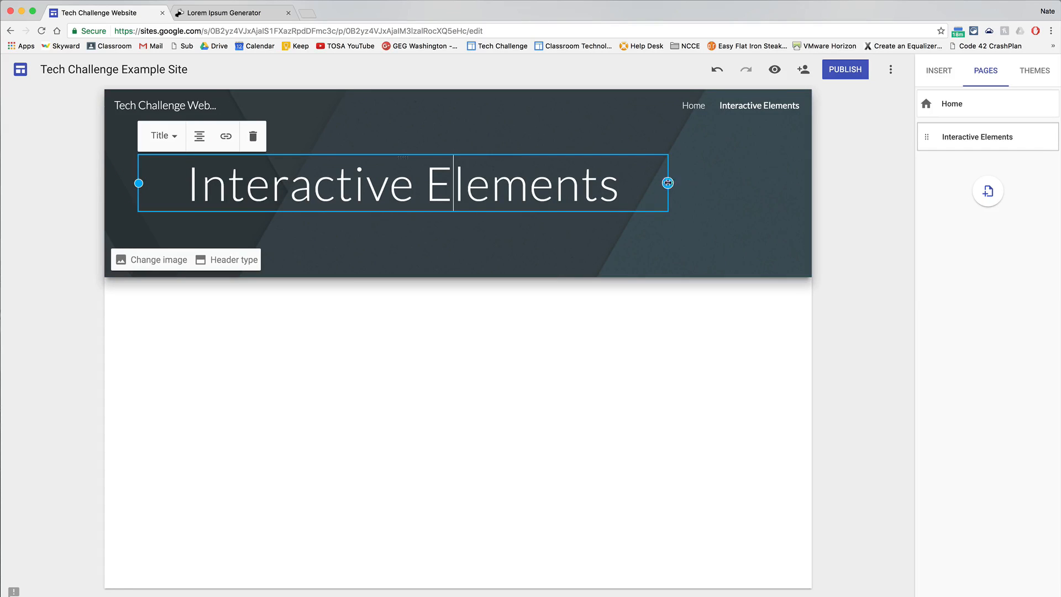
{"action": "left_click_drag", "start_coordinate": [667, 183], "coordinate": [776, 183]}
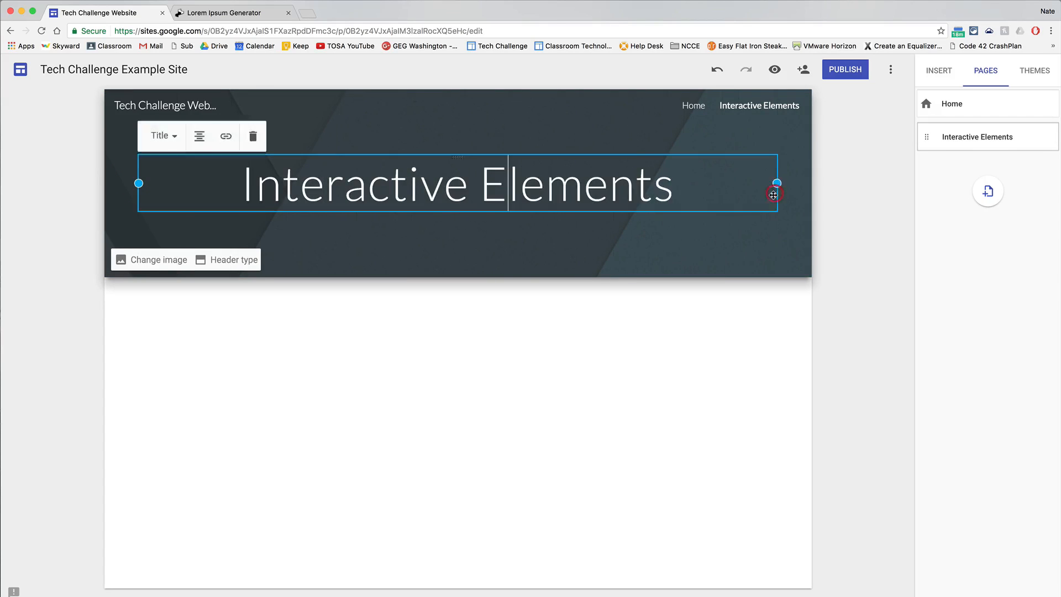
Left-align the "Interactive Elements" title text in the banner.
{"action": "left_click", "coordinate": [200, 136]}
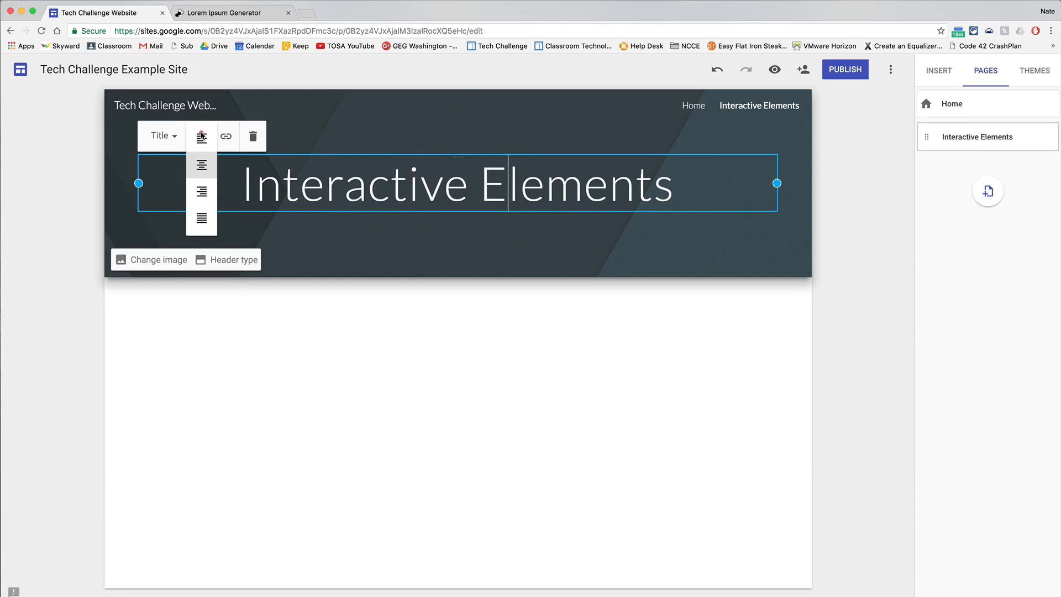
{"action": "left_click", "coordinate": [201, 136]}
{"action": "left_click", "coordinate": [73, 404]}
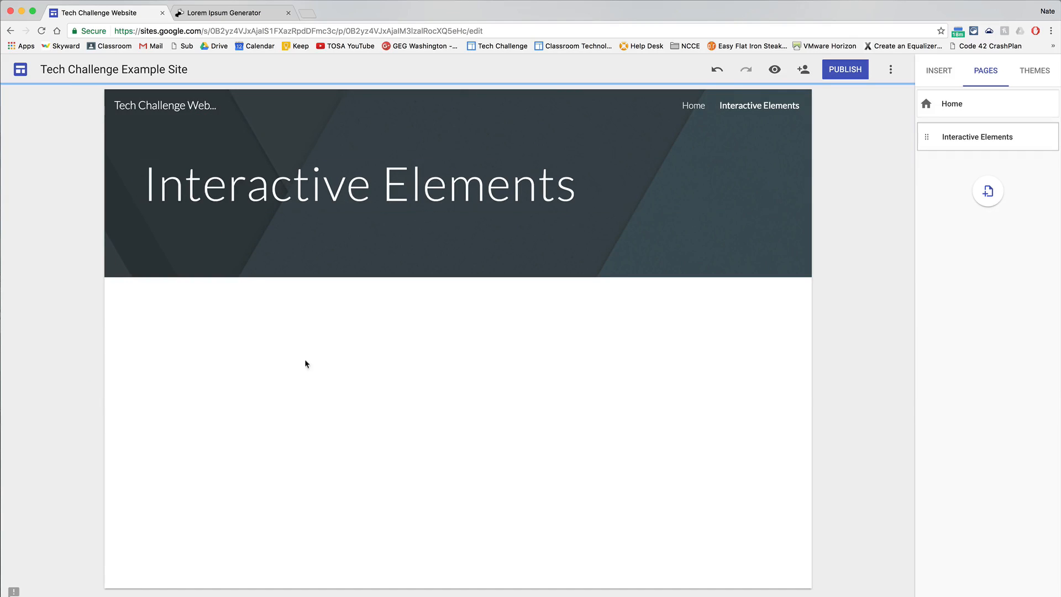
Insert the All District Main calendar into the Interactive Elements page below the banner.
{"action": "left_click", "coordinate": [935, 73]}
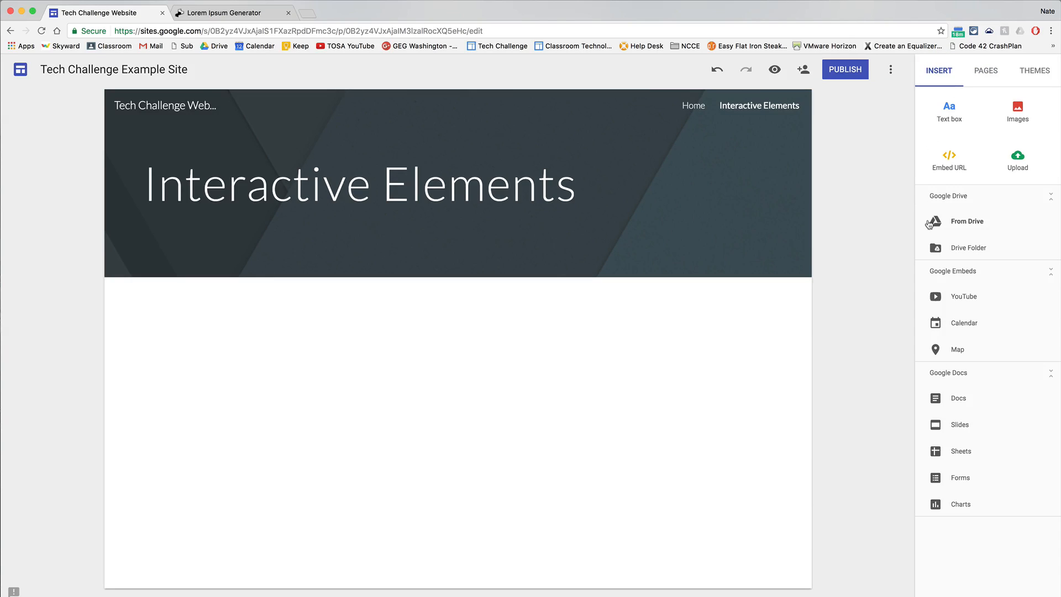
{"action": "left_click", "coordinate": [964, 324]}
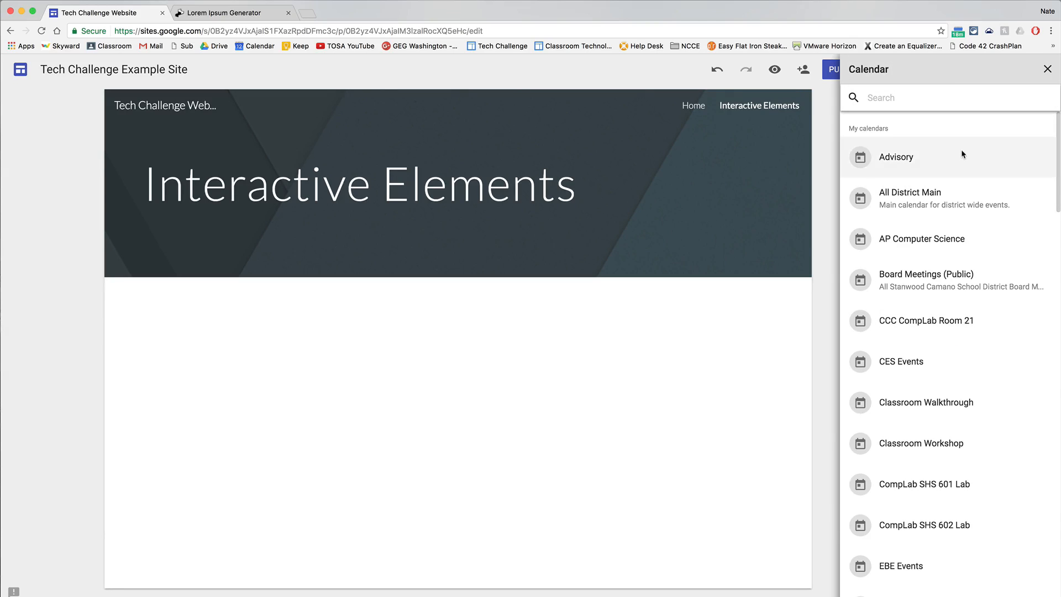
{"action": "scroll", "coordinate": [961, 154], "scroll_direction": "down", "scroll_amount": 6}
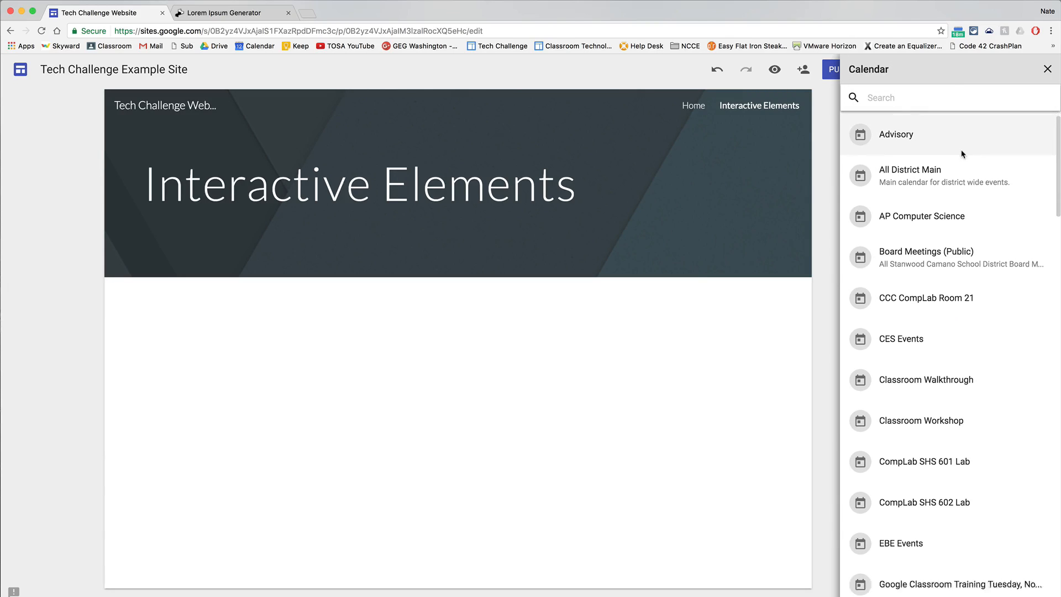
{"action": "scroll", "coordinate": [961, 153], "scroll_direction": "down", "scroll_amount": 1}
{"action": "scroll", "coordinate": [962, 153], "scroll_direction": "up", "scroll_amount": 8}
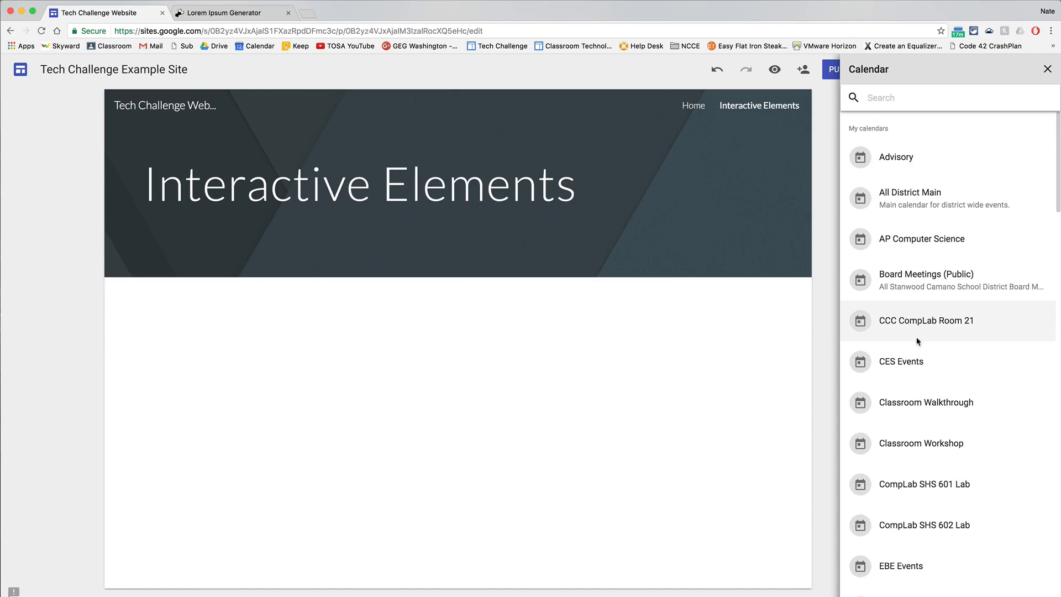
{"action": "left_click", "coordinate": [903, 201]}
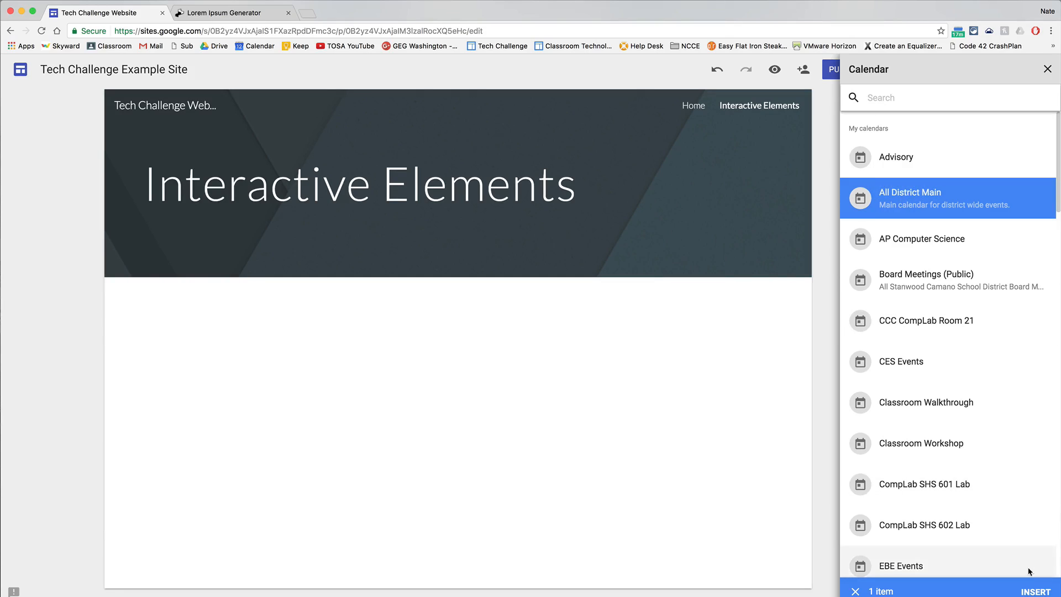
{"action": "left_click", "coordinate": [1031, 589]}
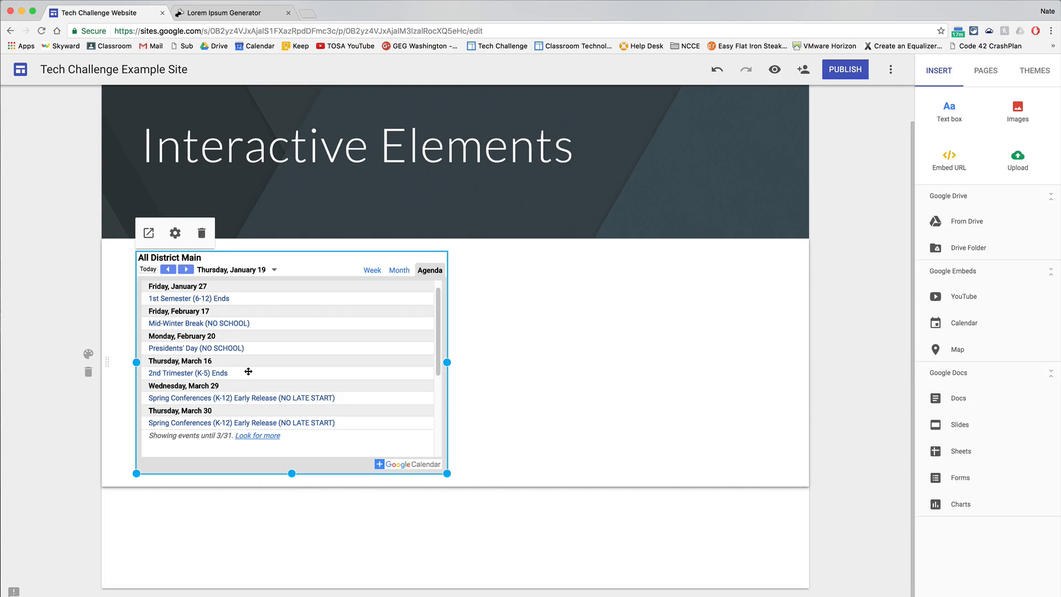
{"action": "left_click", "coordinate": [758, 324]}
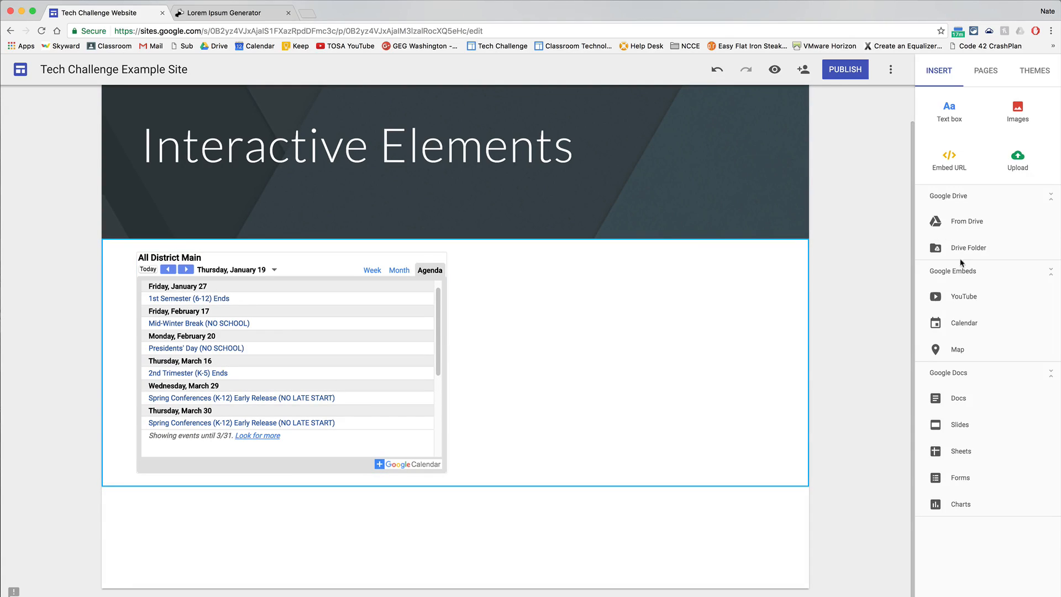
Insert a map of Stanwood, WA, United States and move it beside the calendar in the same row.
{"action": "left_click", "coordinate": [959, 350]}
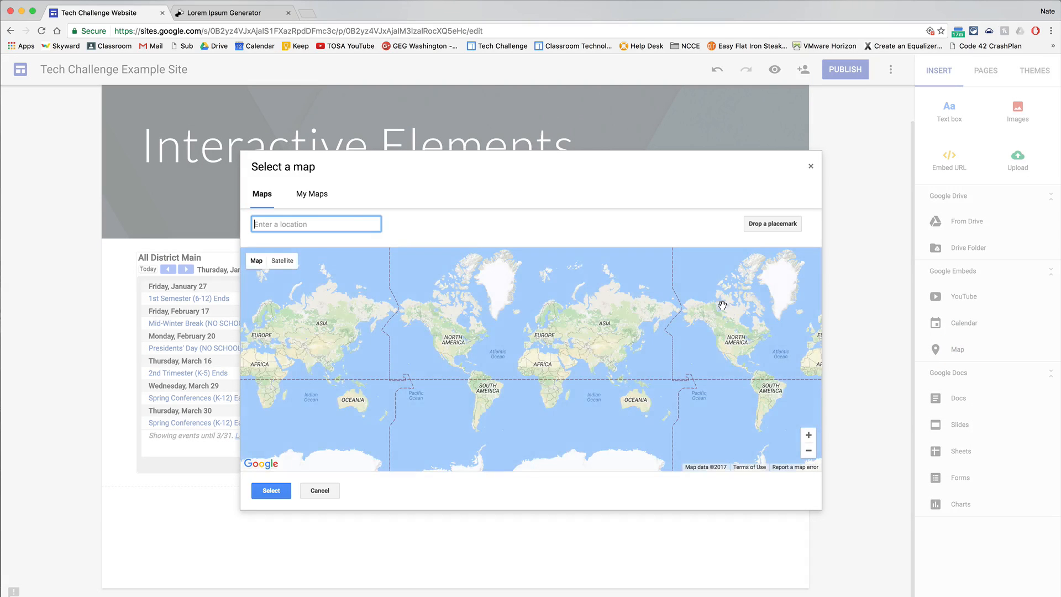
{"action": "type", "text": "stanwood, we"}
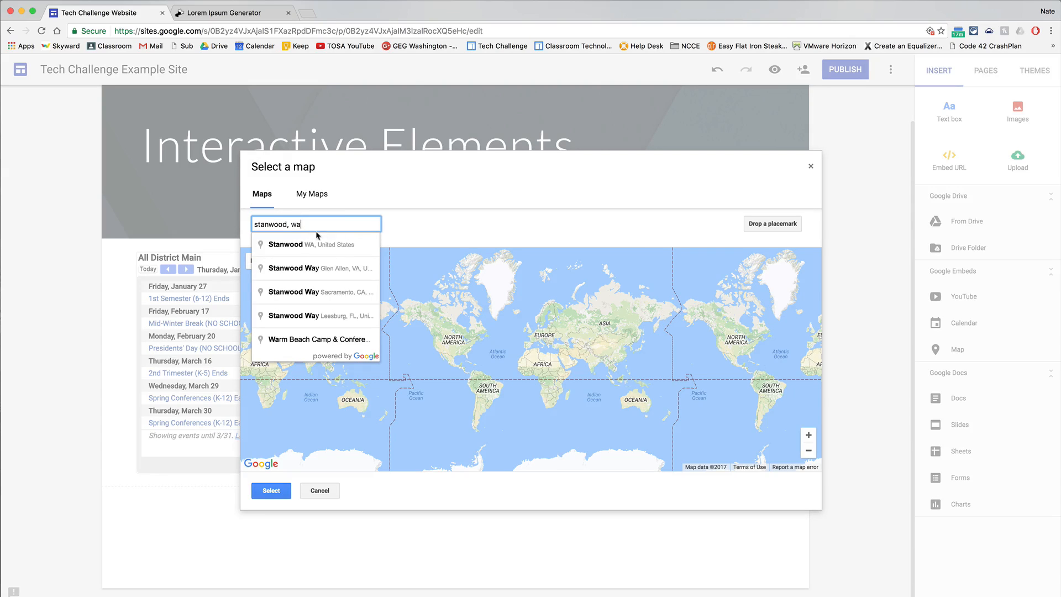
{"action": "left_click", "coordinate": [320, 245]}
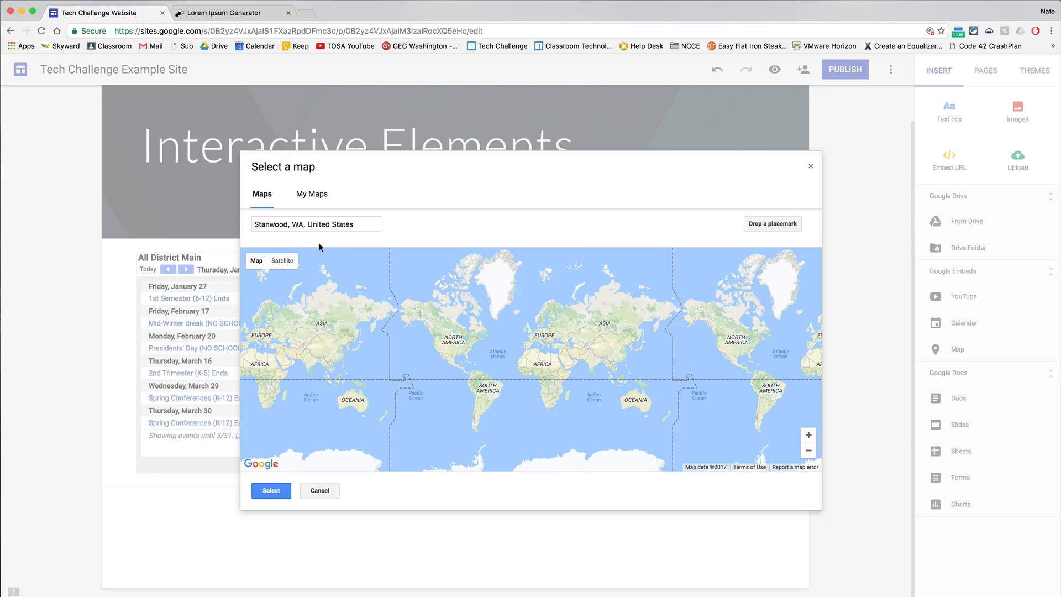
{"action": "left_click", "coordinate": [271, 490]}
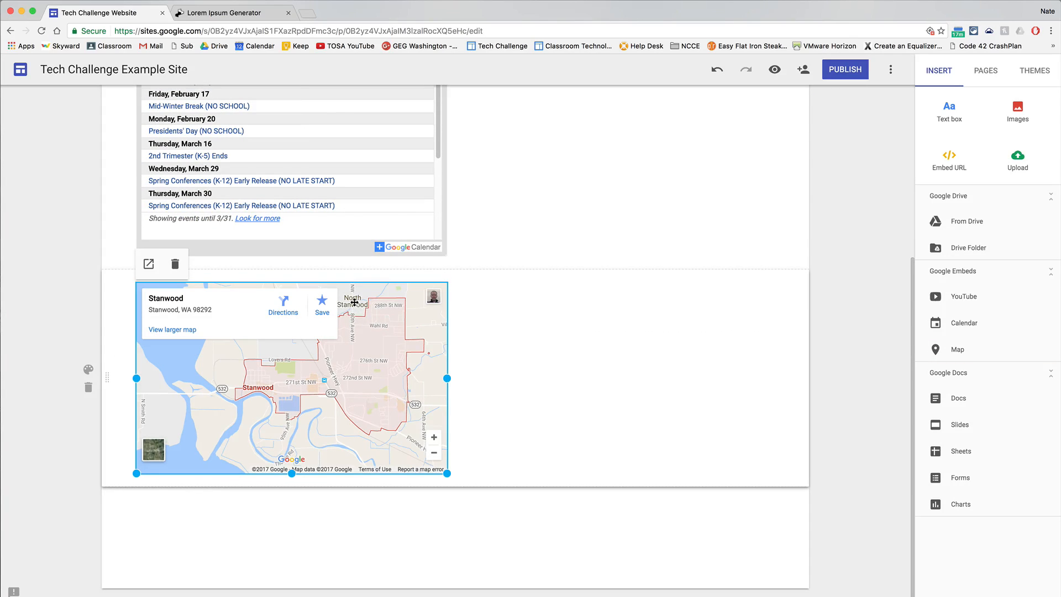
{"action": "left_click_drag", "start_coordinate": [354, 303], "coordinate": [808, 354]}
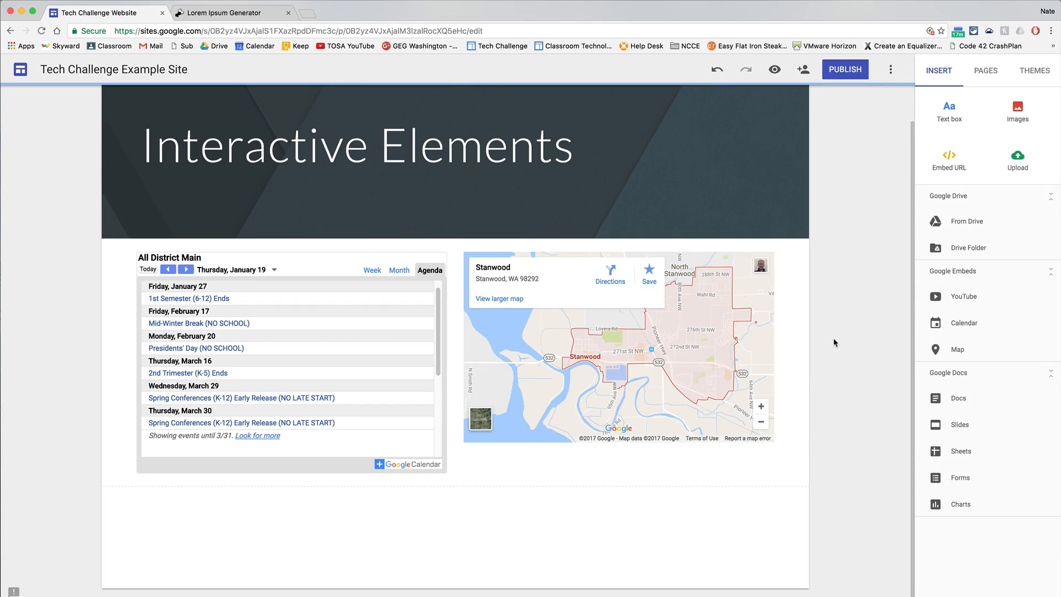
Preview the site and try panning and zooming in on the embedded Stanwood map.
{"action": "left_click", "coordinate": [776, 70]}
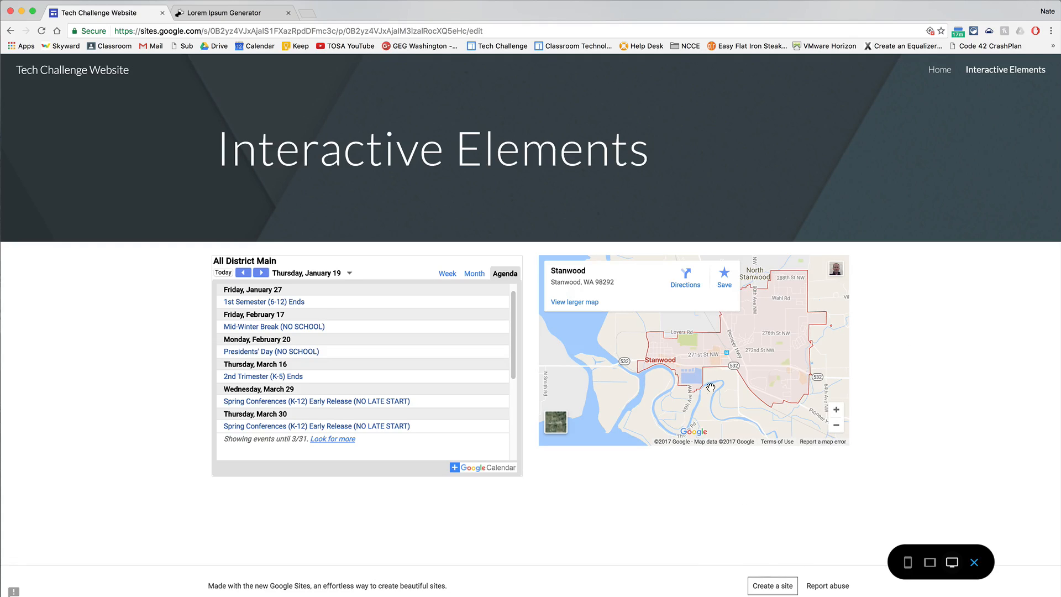
{"action": "left_click_drag", "start_coordinate": [768, 344], "coordinate": [721, 385]}
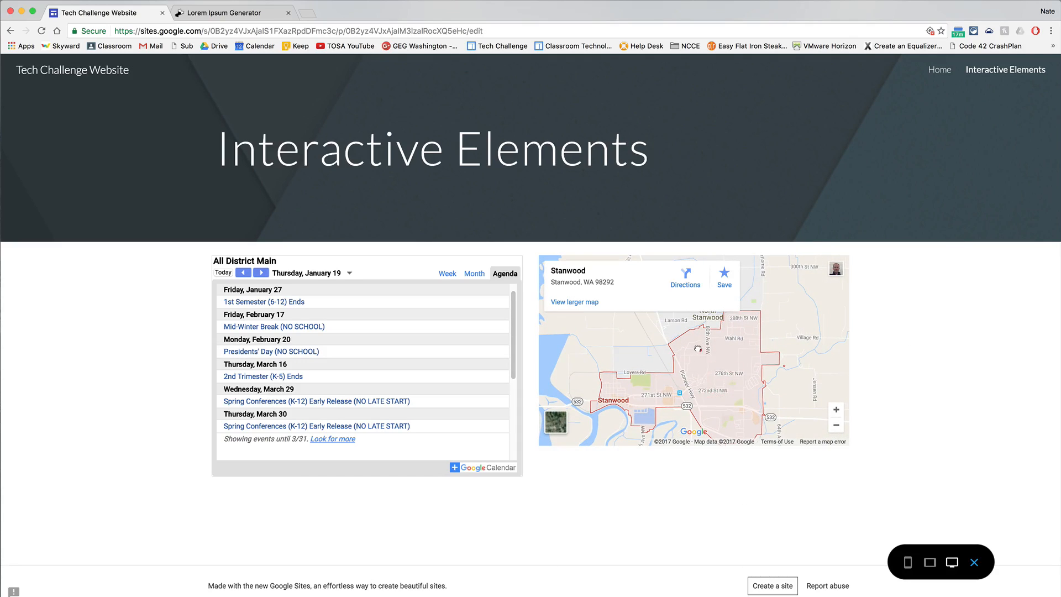
{"action": "left_click_drag", "start_coordinate": [699, 350], "coordinate": [733, 337]}
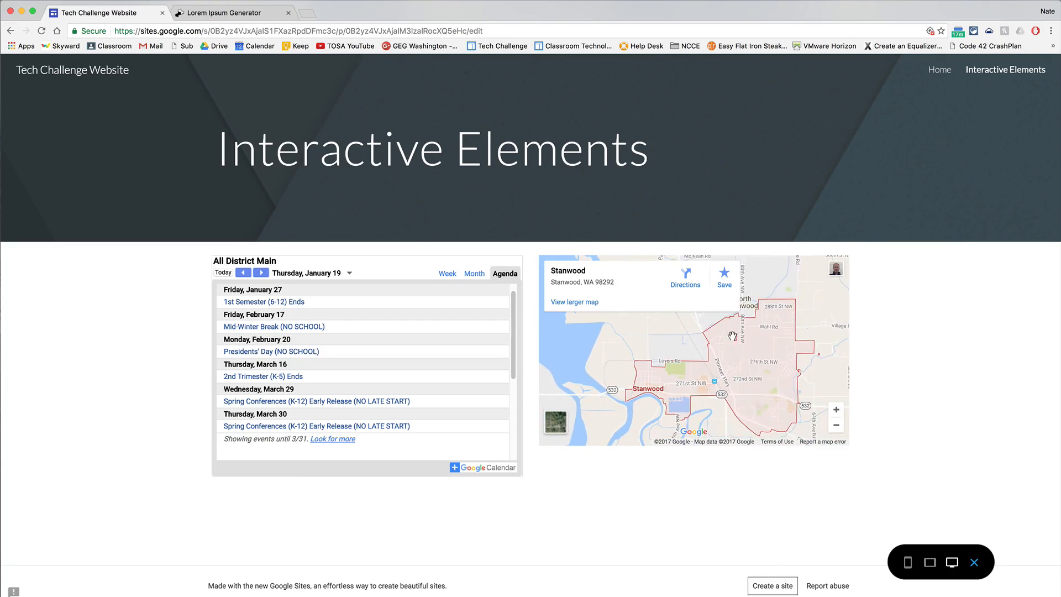
{"action": "left_click", "coordinate": [836, 410]}
{"action": "left_click", "coordinate": [836, 410]}
{"action": "left_click", "coordinate": [836, 409]}
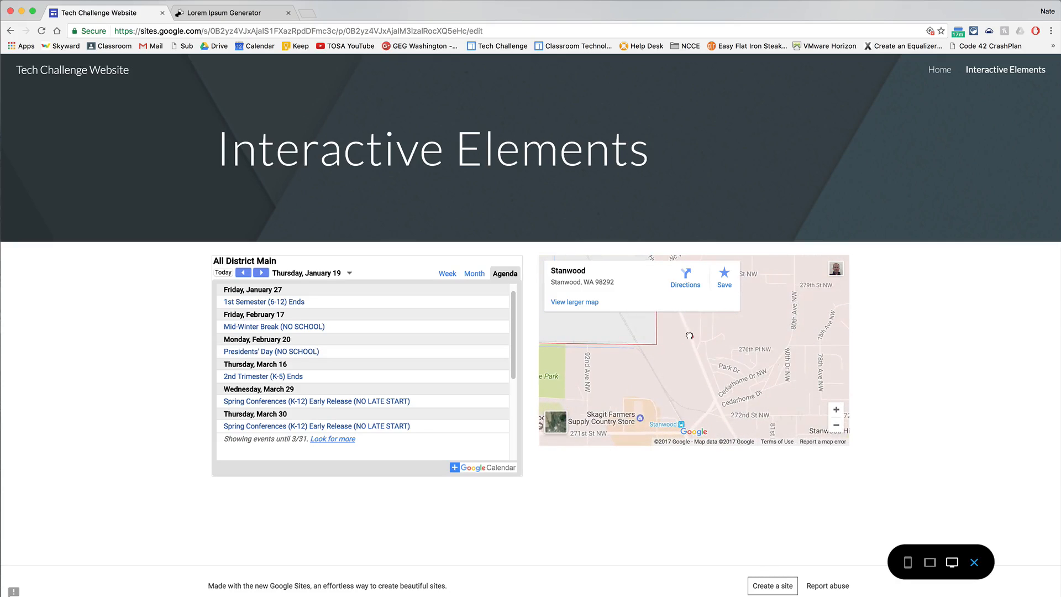
Test the embedded calendar by browsing its agenda, expanding the December 19 Winter Break event, and jumping to January 5.
{"action": "left_click", "coordinate": [514, 334]}
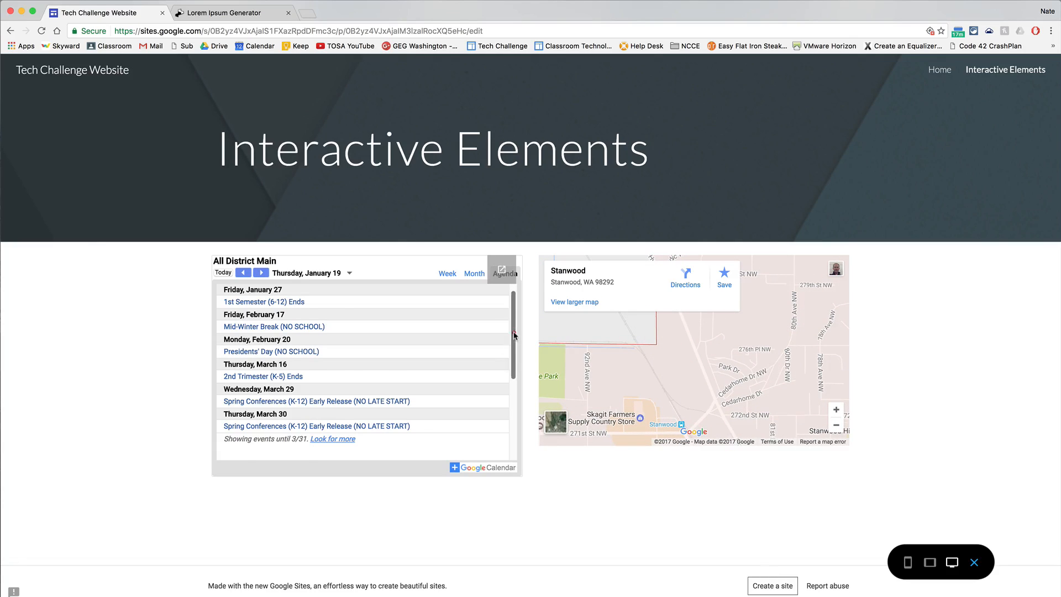
{"action": "mouse_move", "coordinate": [514, 332]}
{"action": "left_mouse_down"}
{"action": "mouse_move", "coordinate": [510, 382]}
{"action": "mouse_move", "coordinate": [509, 327]}
{"action": "left_mouse_up"}
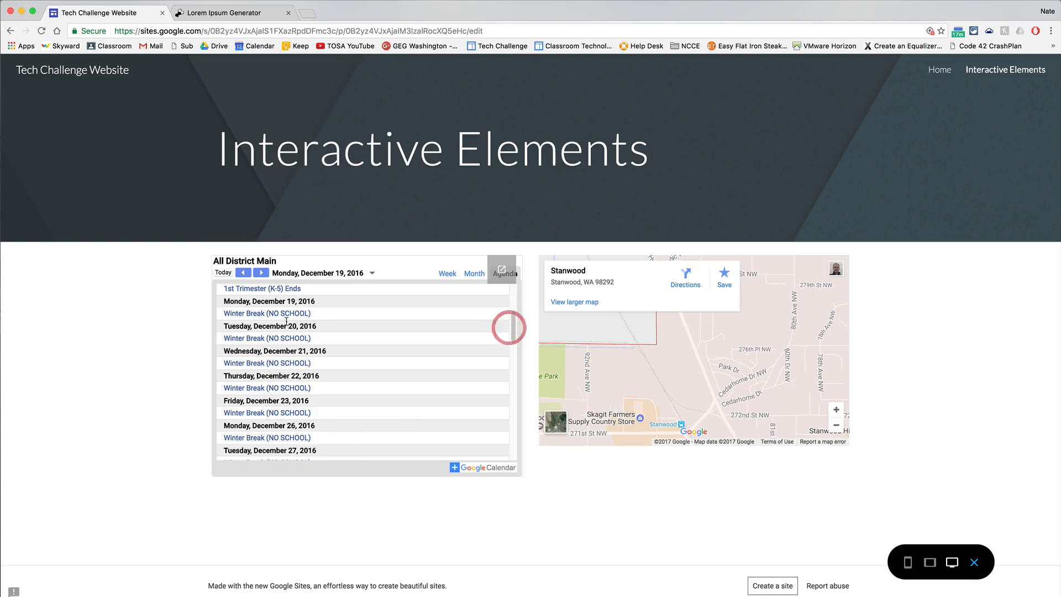
{"action": "left_click", "coordinate": [254, 314]}
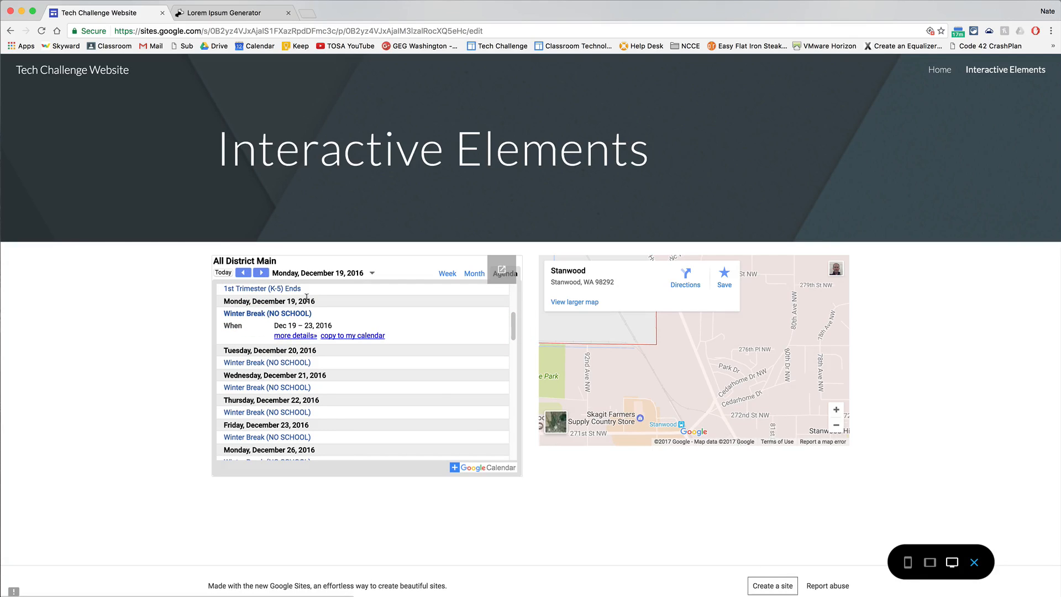
{"action": "left_click", "coordinate": [261, 272]}
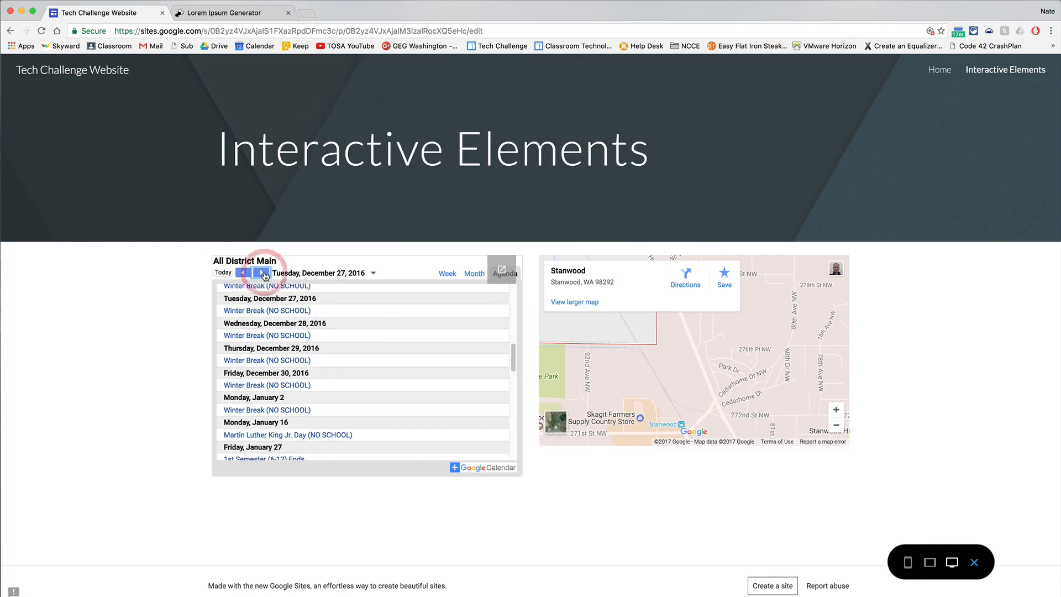
{"action": "left_click", "coordinate": [326, 273]}
{"action": "left_click", "coordinate": [372, 287]}
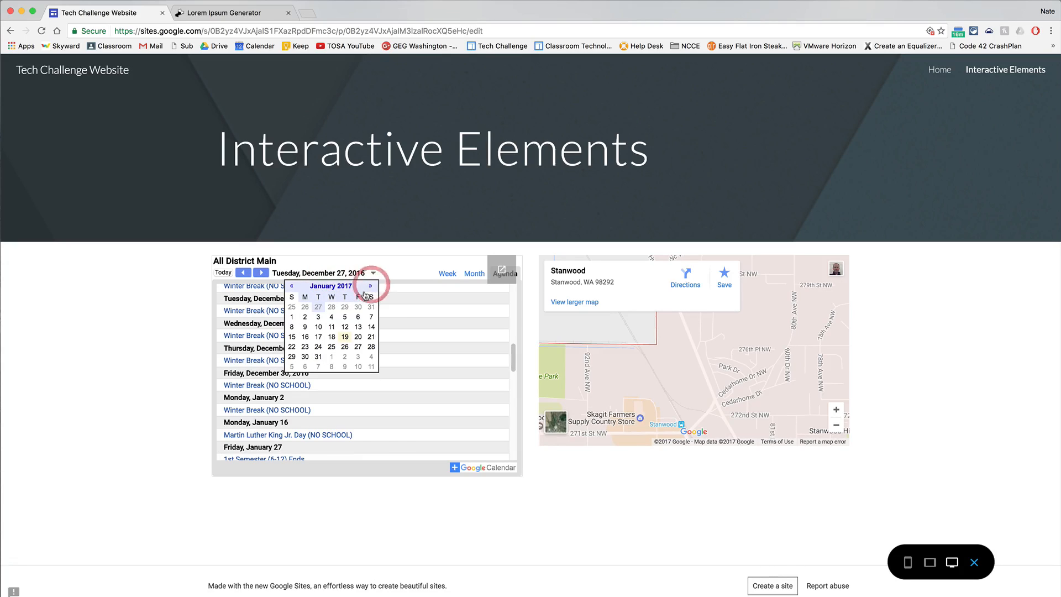
{"action": "left_click", "coordinate": [345, 317]}
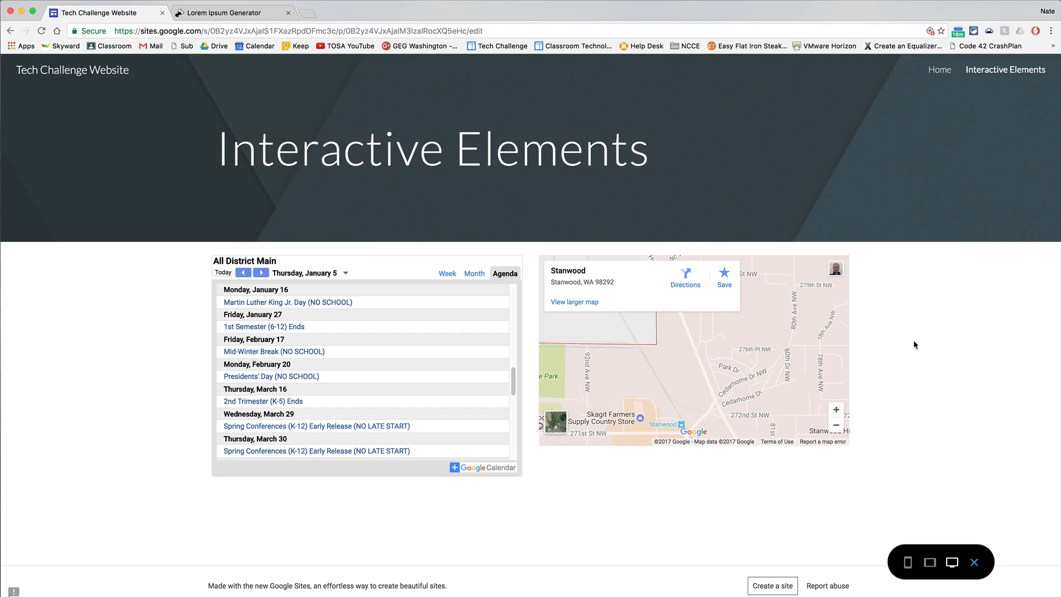
Check the site navigation by switching to Home, back to Interactive Elements, and to Home again in the preview.
{"action": "left_click", "coordinate": [944, 74]}
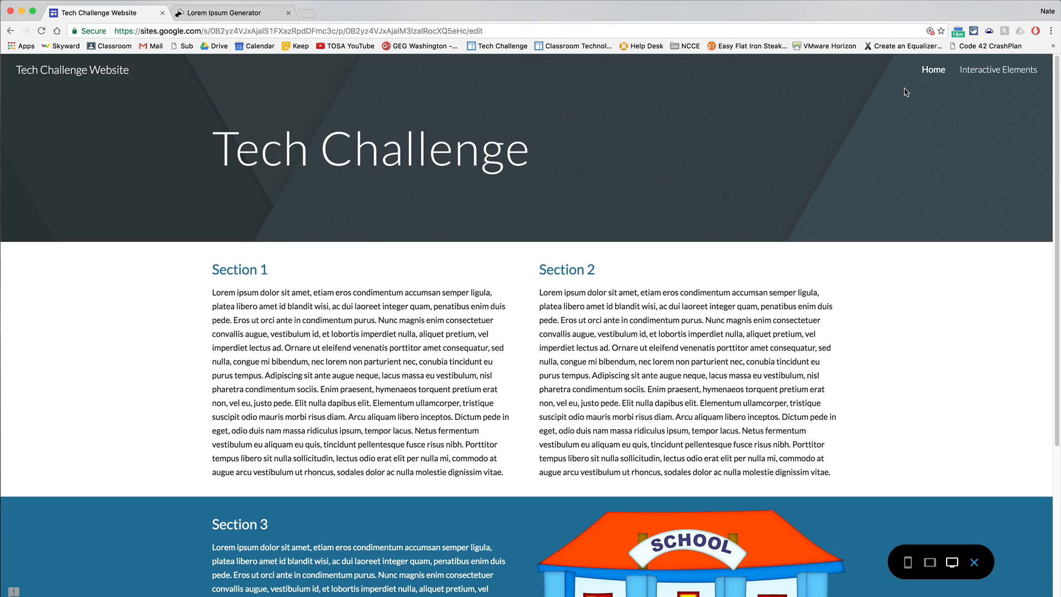
{"action": "left_click", "coordinate": [972, 71]}
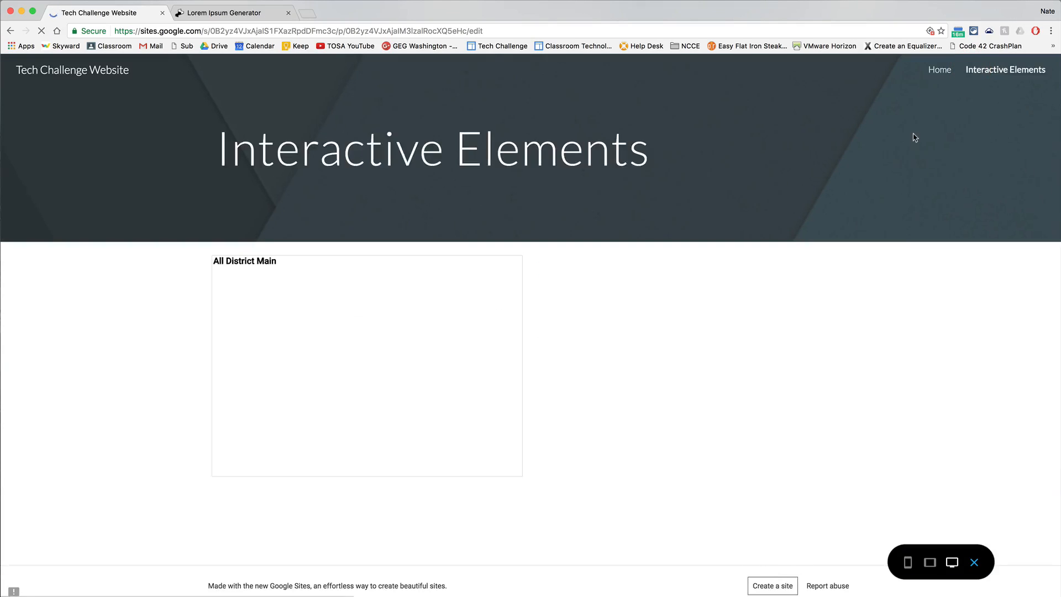
{"action": "left_click", "coordinate": [940, 69]}
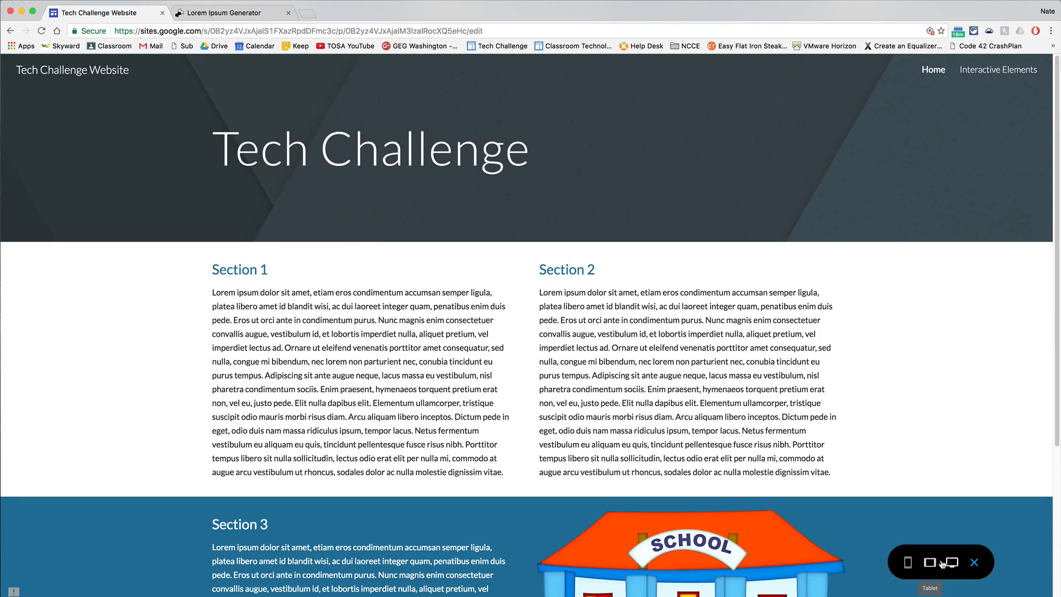
Preview the Home page at tablet size and at phone size, looking through the phone layout.
{"action": "left_click", "coordinate": [942, 564]}
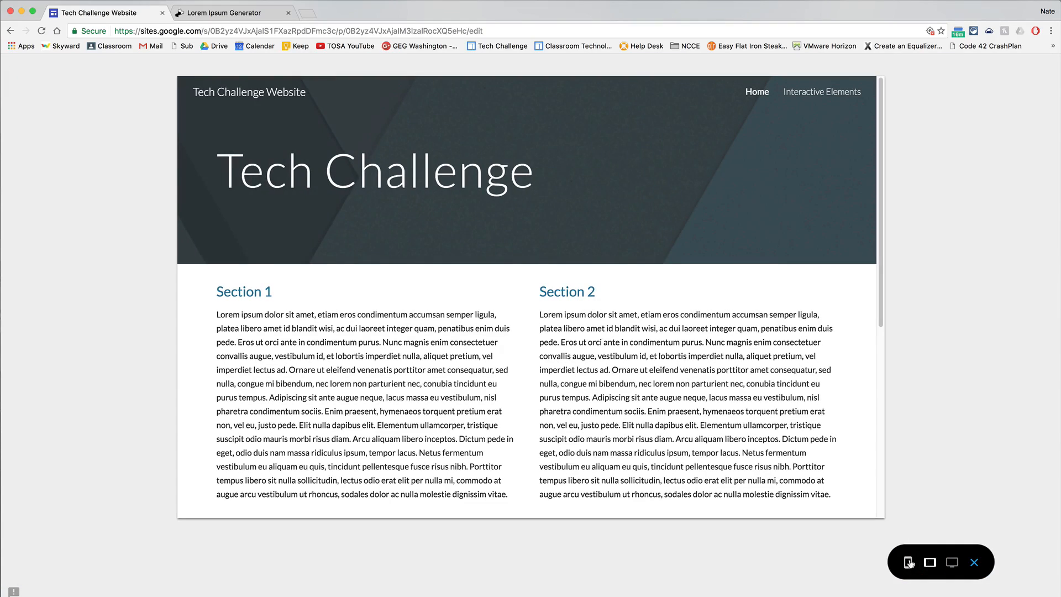
{"action": "left_click", "coordinate": [909, 562]}
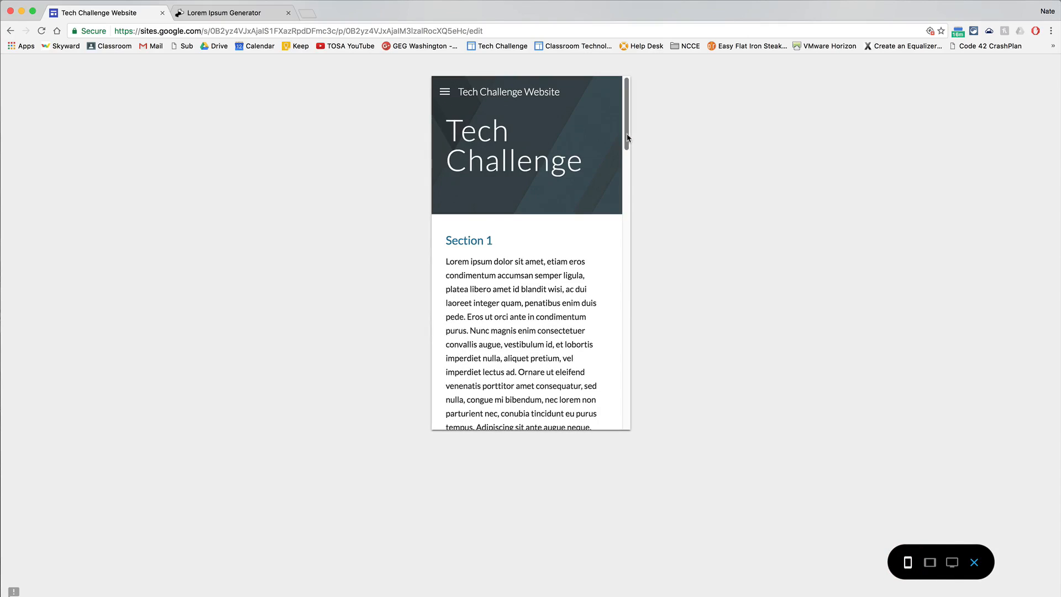
{"action": "mouse_move", "coordinate": [626, 138]}
{"action": "left_mouse_down"}
{"action": "mouse_move", "coordinate": [625, 417]}
{"action": "mouse_move", "coordinate": [627, 138]}
{"action": "left_mouse_up"}
{"action": "left_click", "coordinate": [620, 360]}
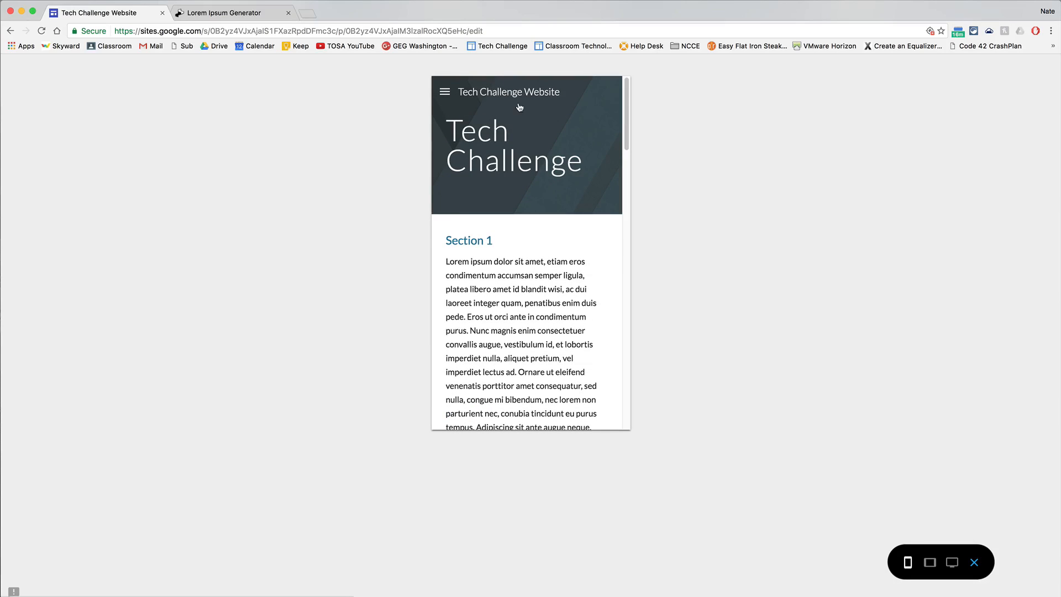
View the Interactive Elements page through the phone layout's site navigation, and exit the preview.
{"action": "left_click", "coordinate": [445, 94]}
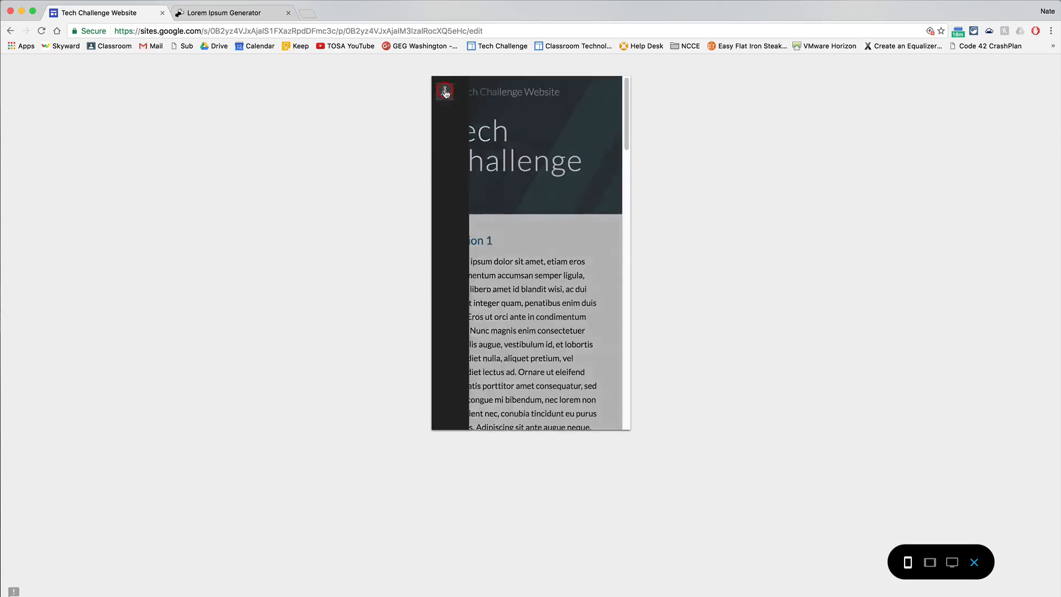
{"action": "left_click", "coordinate": [473, 160]}
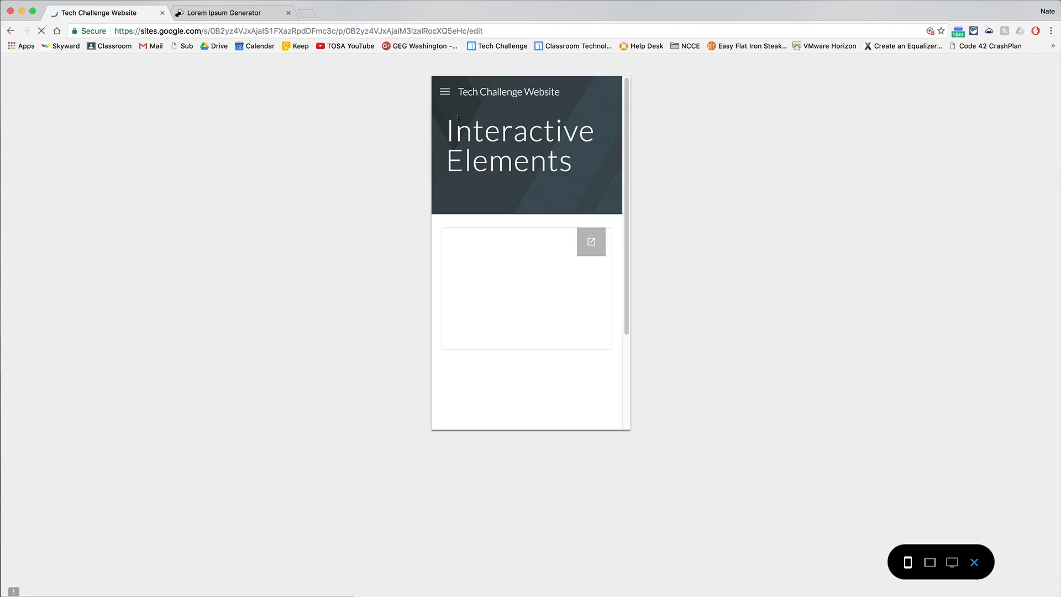
{"action": "left_click", "coordinate": [974, 563]}
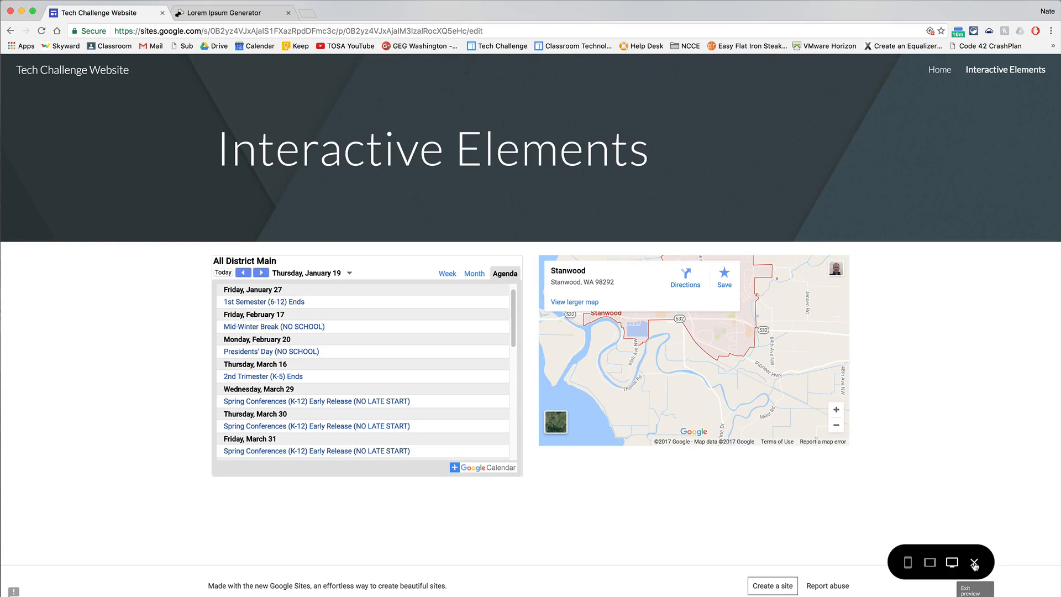
{"action": "left_click", "coordinate": [974, 563]}
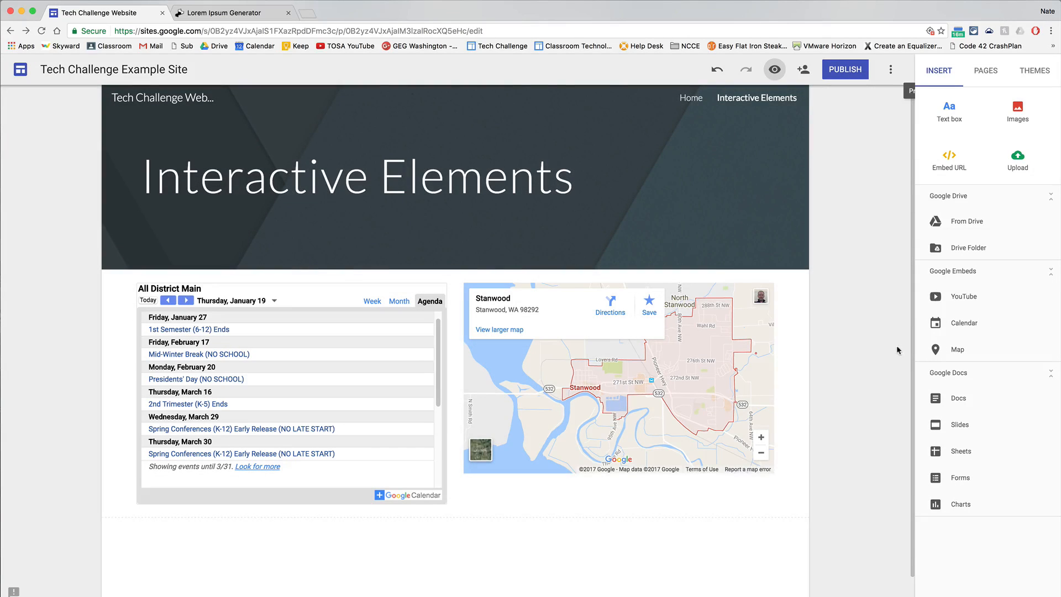
{"action": "scroll", "coordinate": [617, 555], "scroll_direction": "down", "scroll_amount": 1}
{"action": "left_click", "coordinate": [618, 554]}
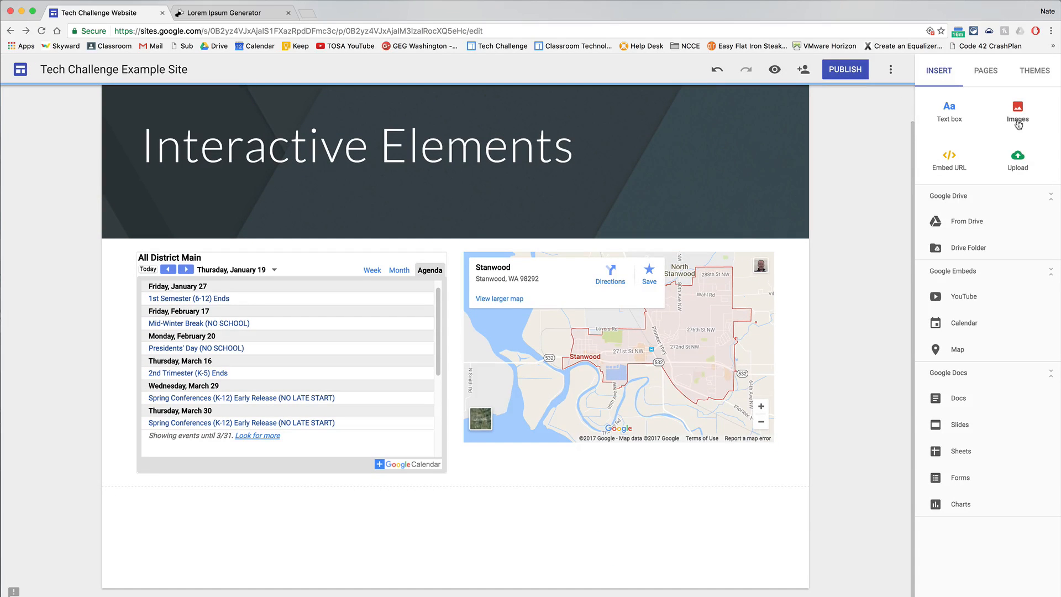
Search YouTube for "pbs space time" and embed the "How to See Black Holes + Kugelblitz Challenge Answer" video below the calendar.
{"action": "left_click", "coordinate": [960, 301]}
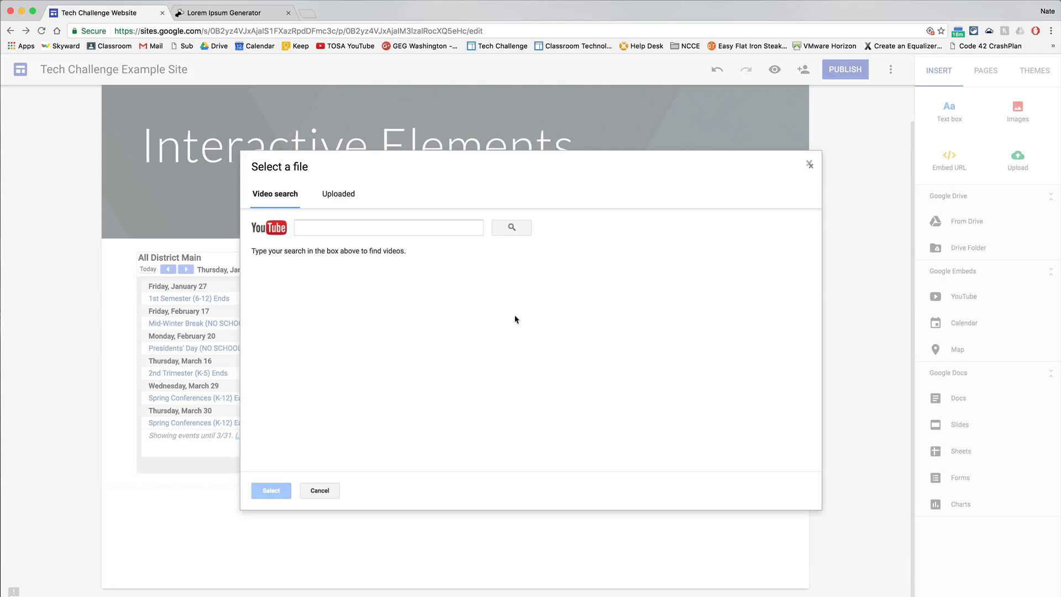
{"action": "left_click", "coordinate": [350, 230]}
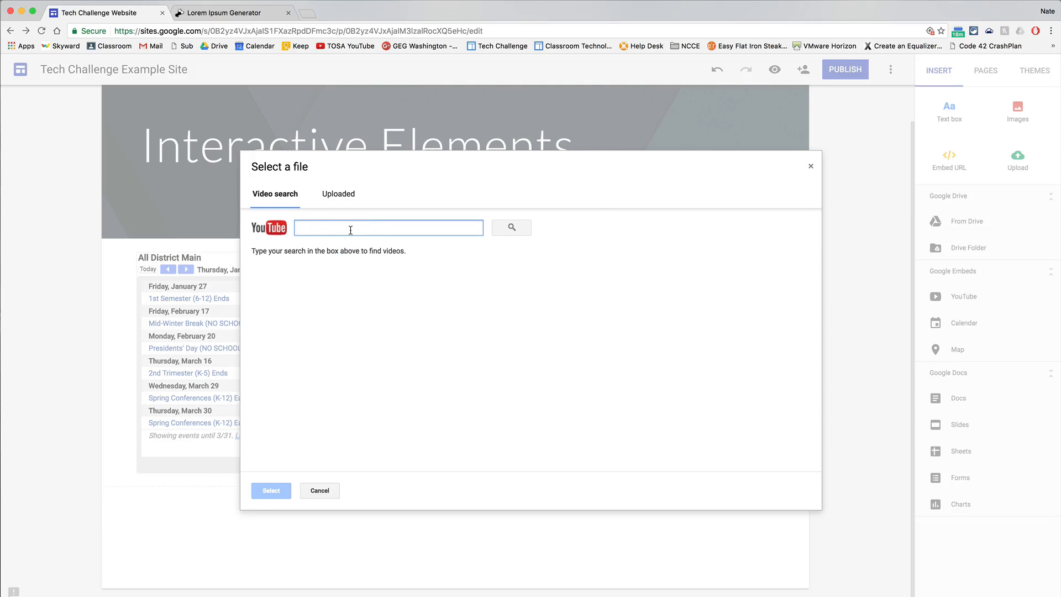
{"action": "type", "text": "pbs"}
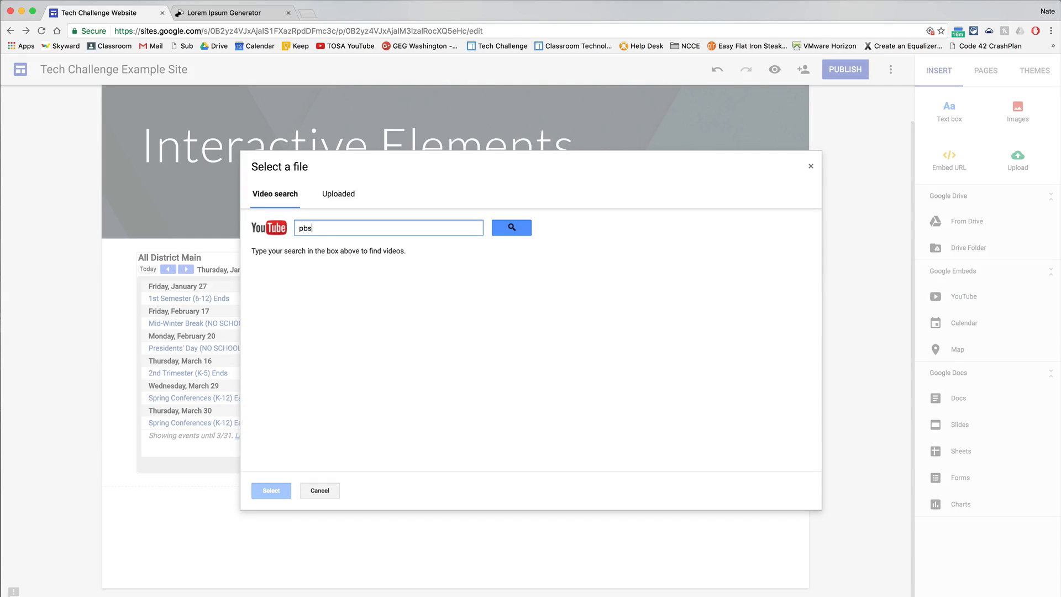
{"action": "type", "text": " space time"}
{"action": "key", "text": "Return"}
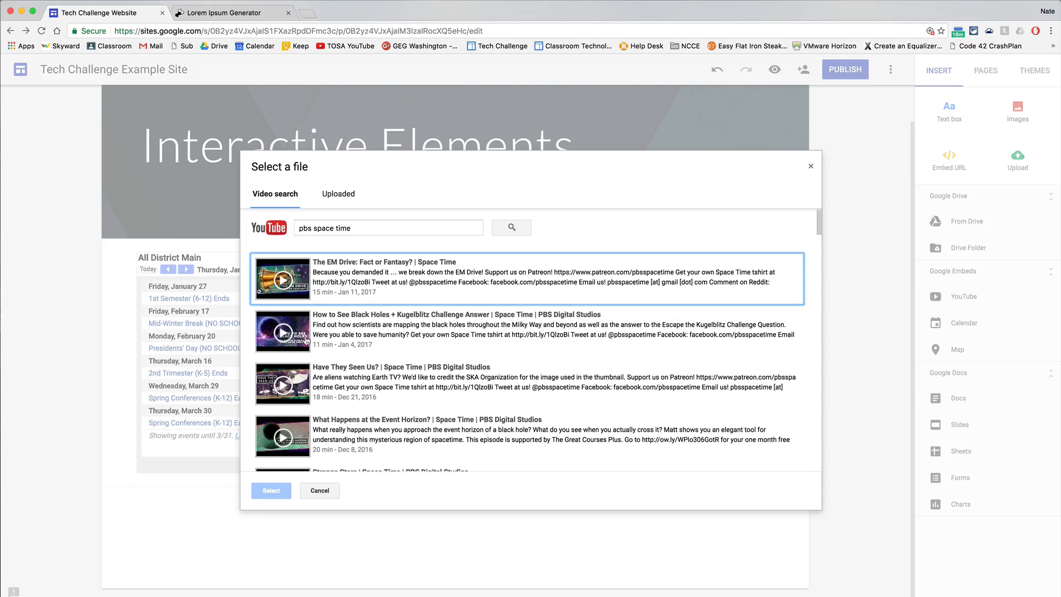
{"action": "left_click", "coordinate": [307, 340]}
{"action": "left_click", "coordinate": [271, 490]}
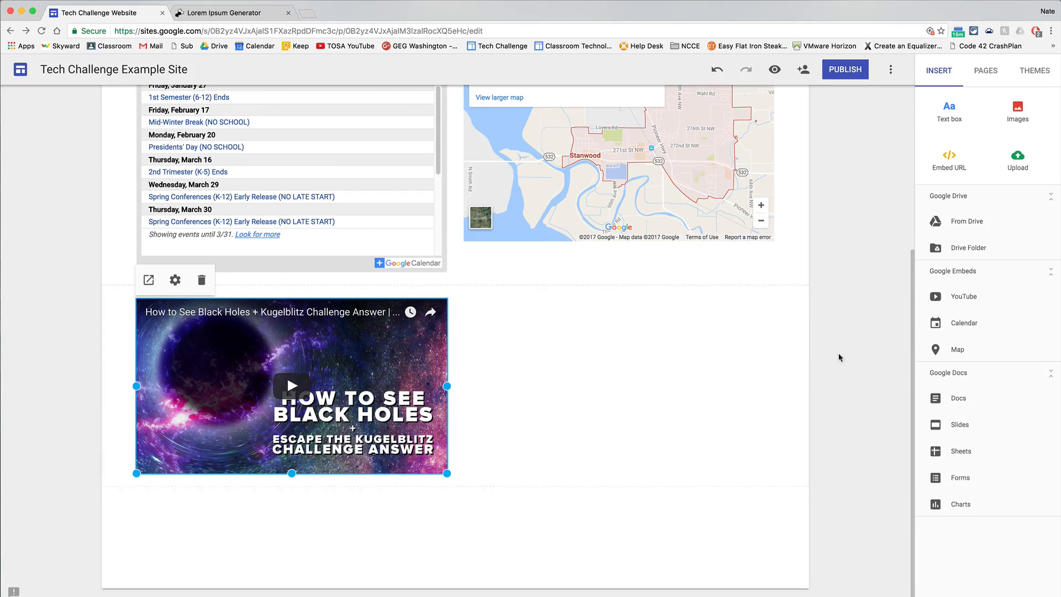
{"action": "left_click", "coordinate": [890, 282]}
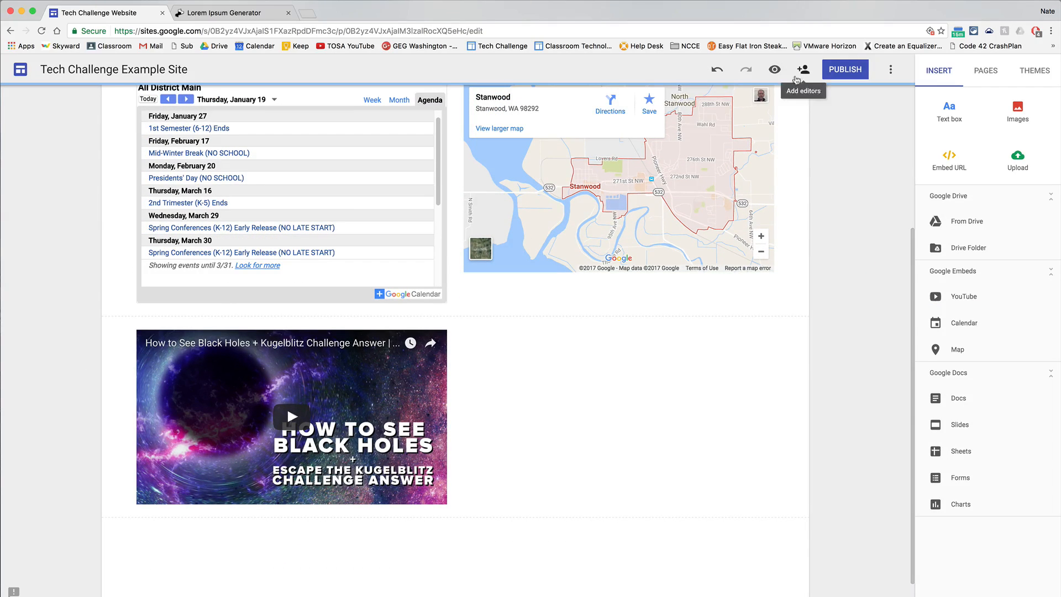
Preview the Interactive Elements page, briefly play and pause the embedded YouTube video, and exit the preview.
{"action": "left_click", "coordinate": [774, 69]}
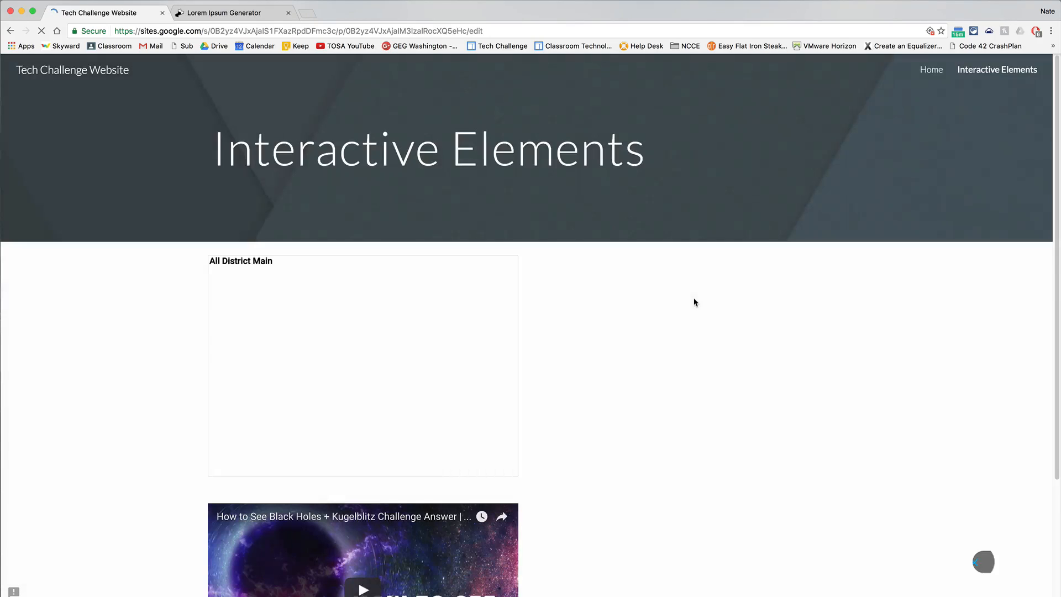
{"action": "scroll", "coordinate": [649, 509], "scroll_direction": "down", "scroll_amount": 3}
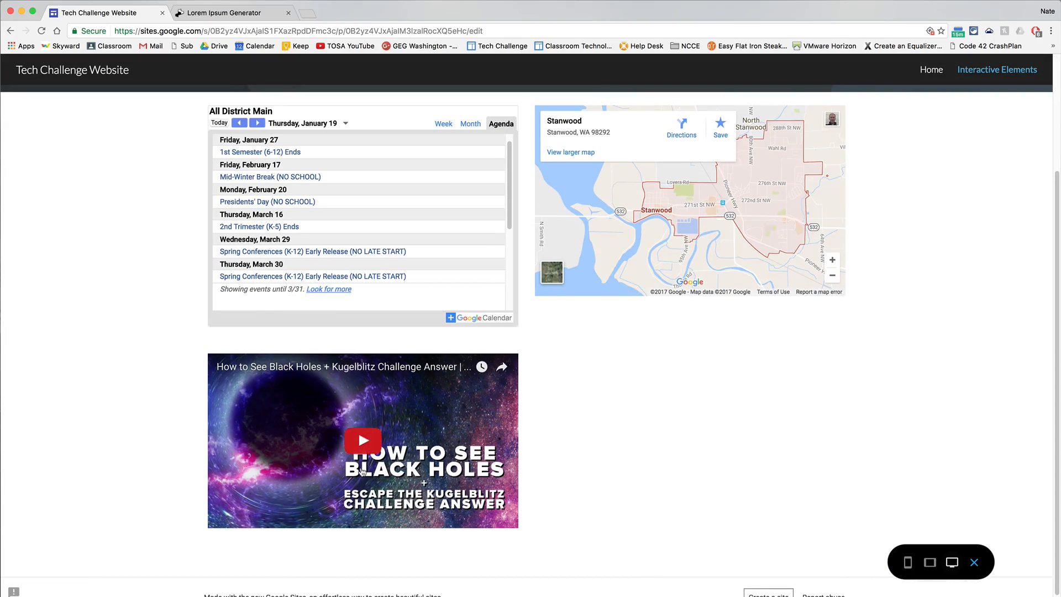
{"action": "left_click", "coordinate": [364, 442]}
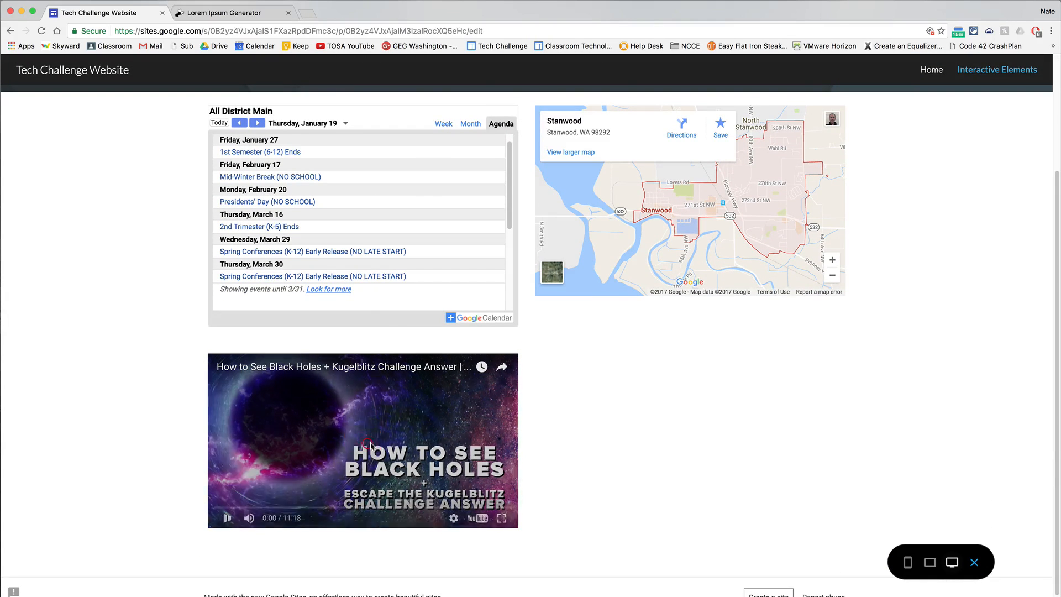
{"action": "left_click", "coordinate": [228, 518]}
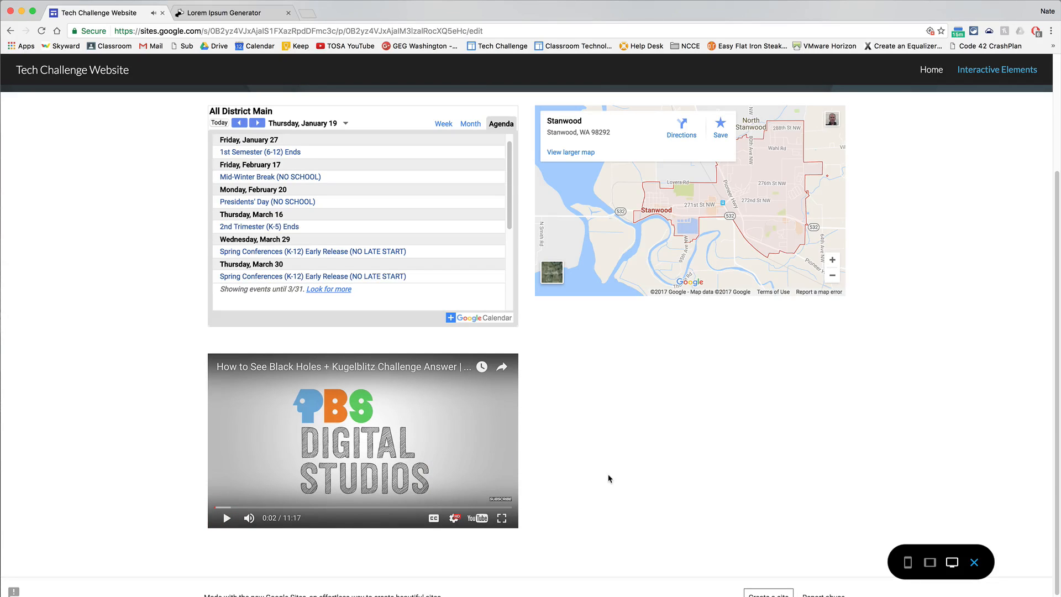
{"action": "left_click", "coordinate": [975, 562]}
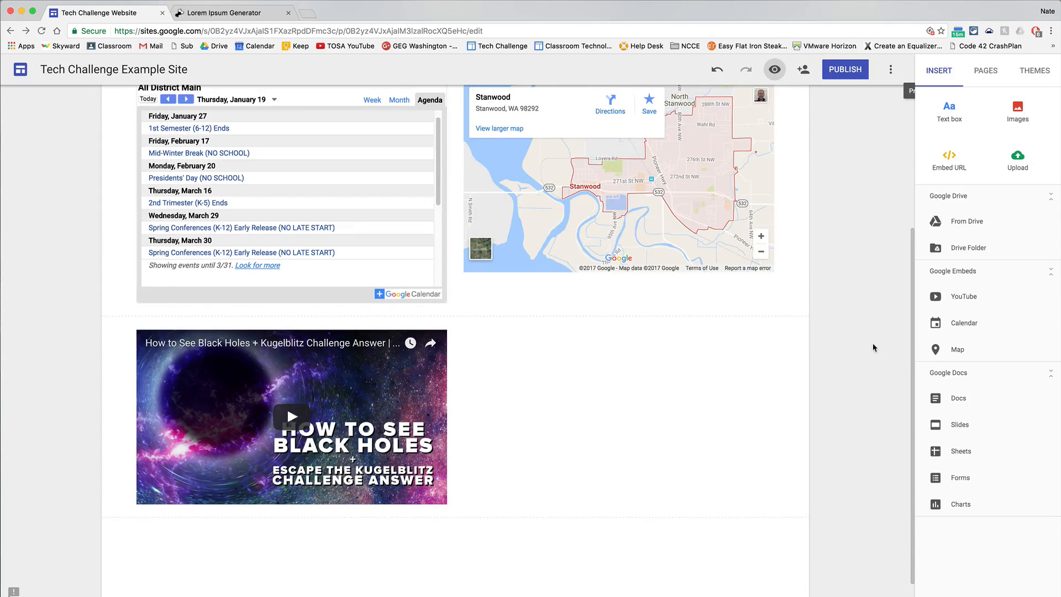
Add a new page named Documents to the site.
{"action": "scroll", "coordinate": [873, 347], "scroll_direction": "up", "scroll_amount": 4}
{"action": "left_click", "coordinate": [983, 73]}
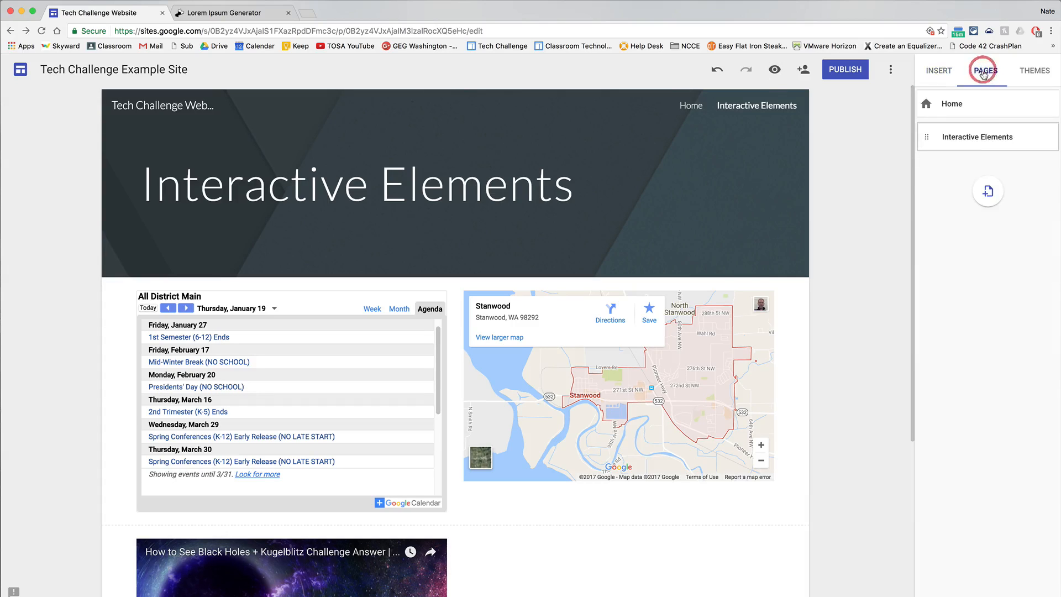
{"action": "left_click", "coordinate": [979, 191]}
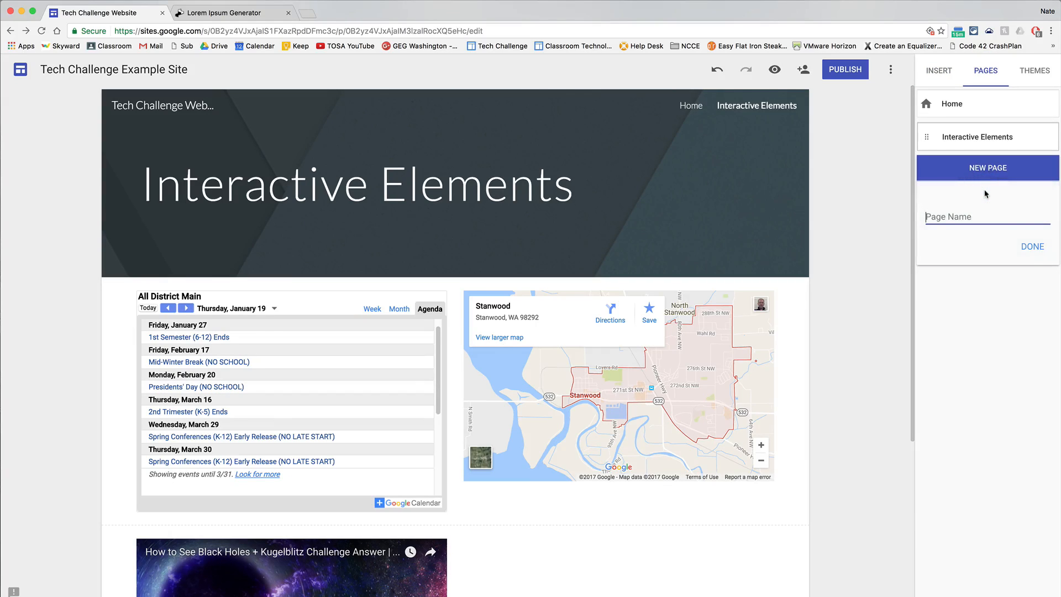
{"action": "type", "text": "Doum"}
{"action": "left_click", "coordinate": [1026, 246]}
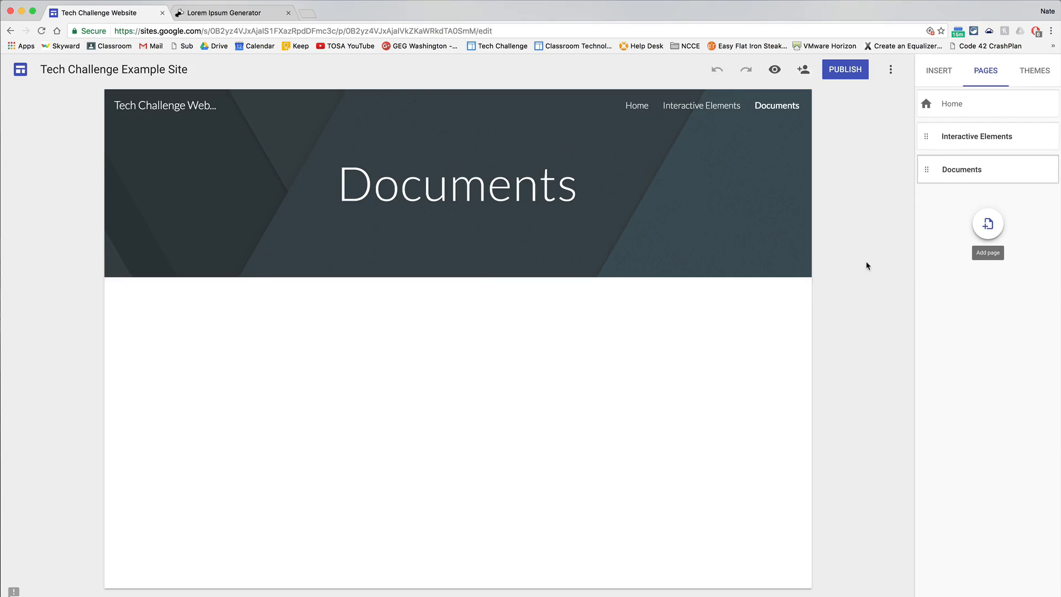
Embed the Google Docs Plan document from Docs below the Documents page header.
{"action": "left_click", "coordinate": [938, 69]}
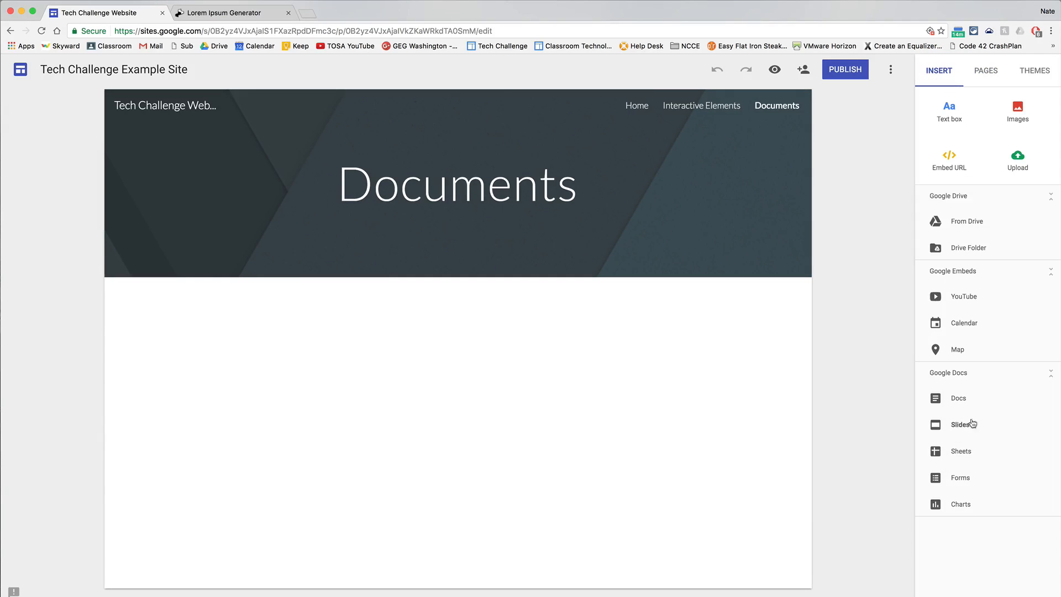
{"action": "left_click", "coordinate": [960, 399]}
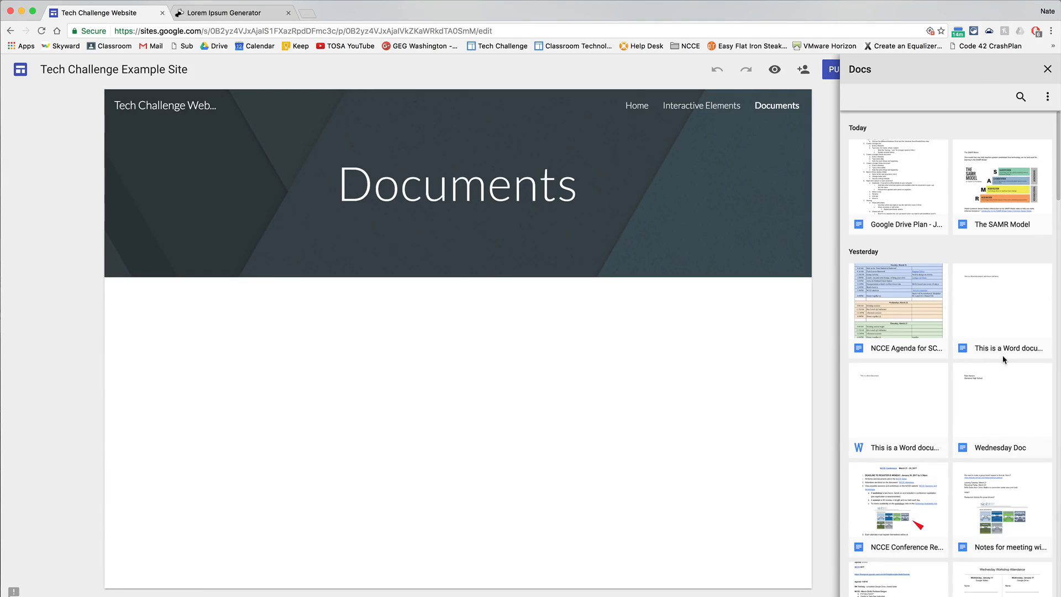
{"action": "scroll", "coordinate": [1002, 359], "scroll_direction": "down", "scroll_amount": 7}
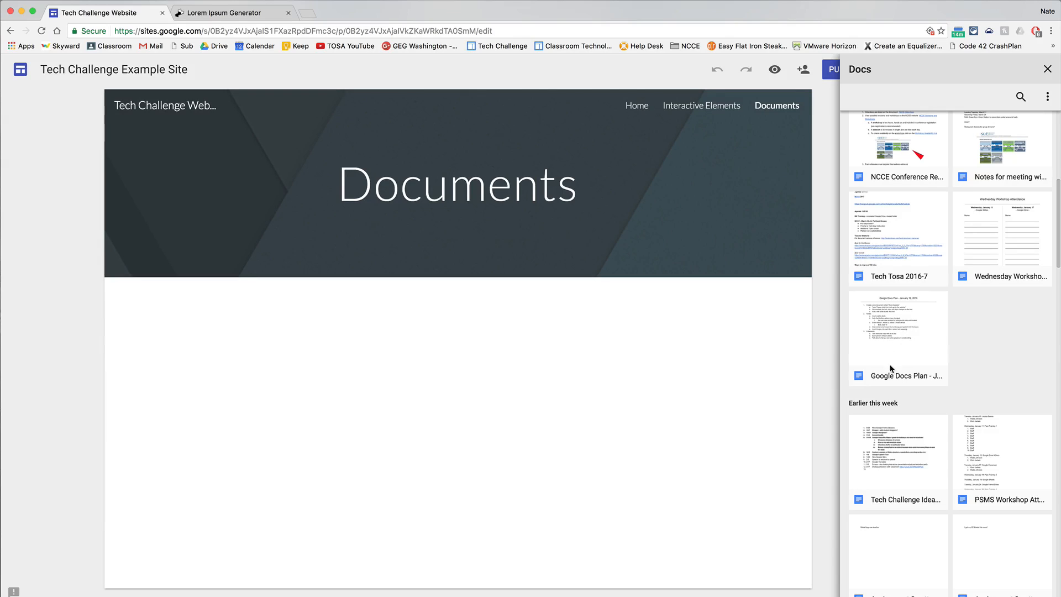
{"action": "left_click", "coordinate": [900, 338]}
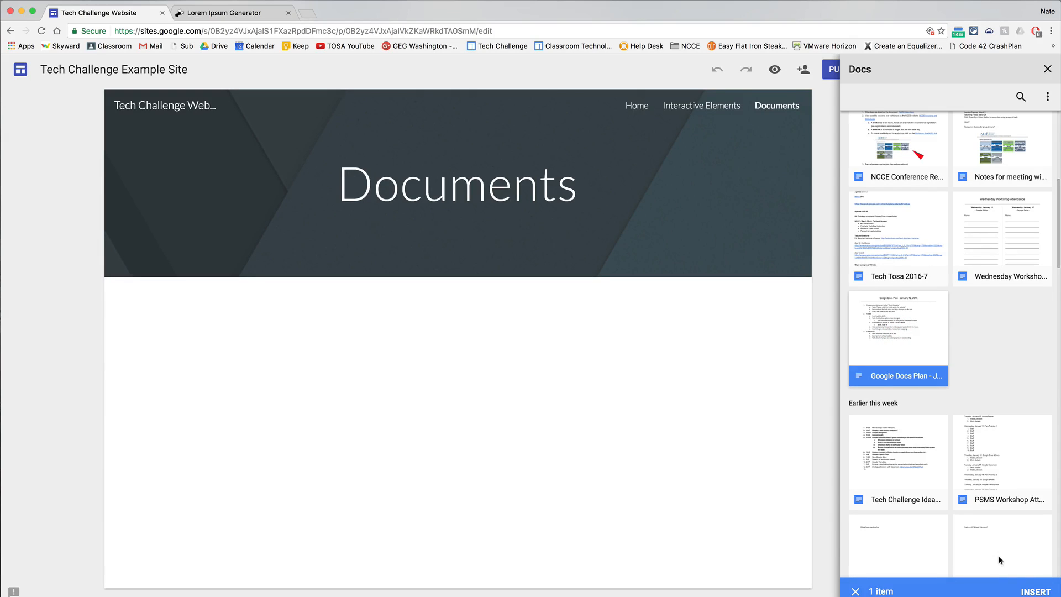
{"action": "left_click", "coordinate": [1041, 593]}
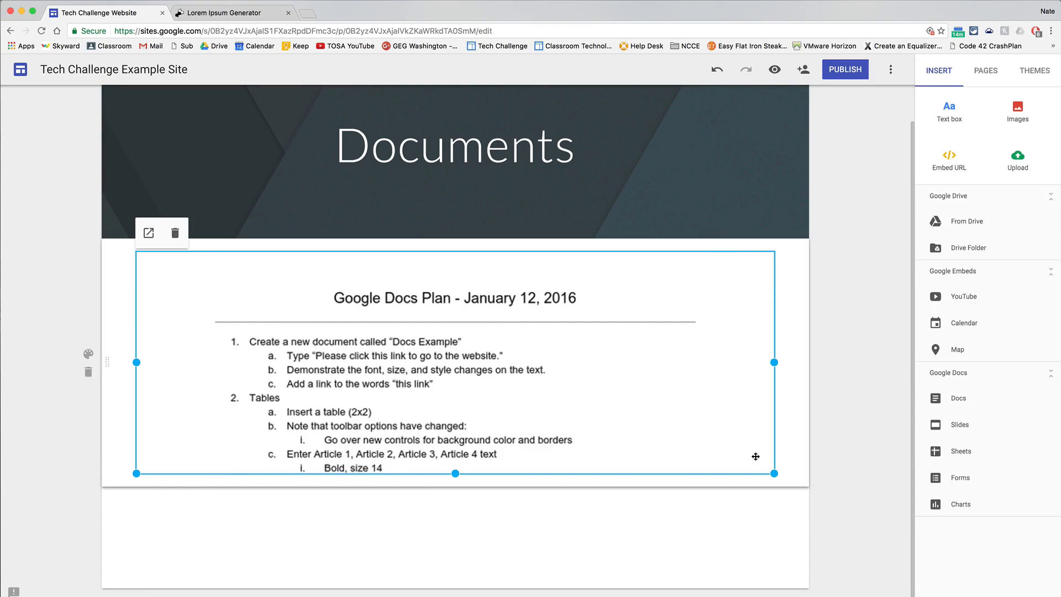
{"action": "left_click", "coordinate": [579, 550]}
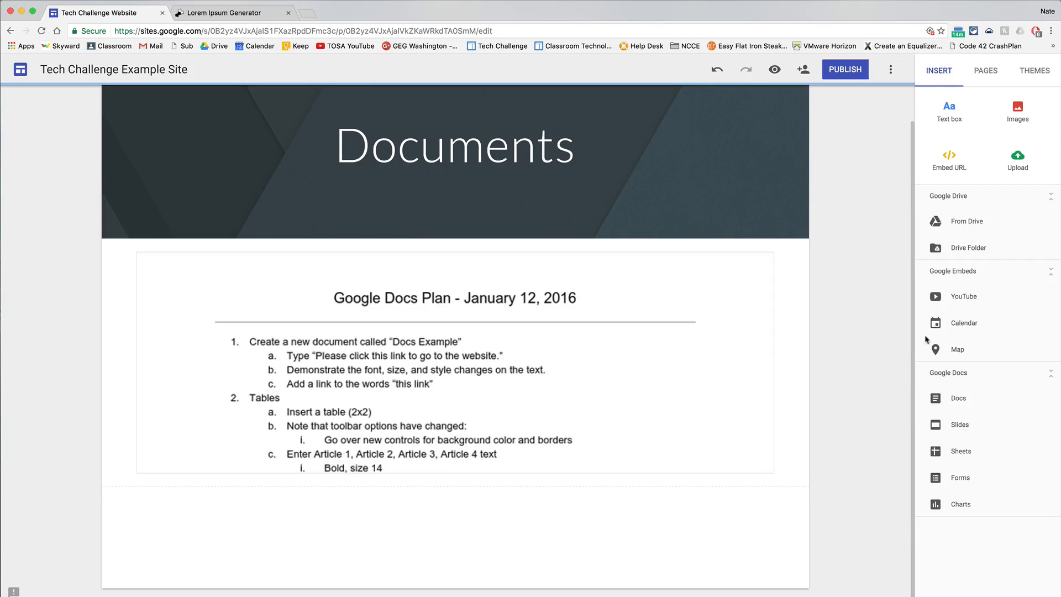
Embed the "Why Download?" presentation from Slides below the Google Docs Plan document.
{"action": "left_click", "coordinate": [1015, 424]}
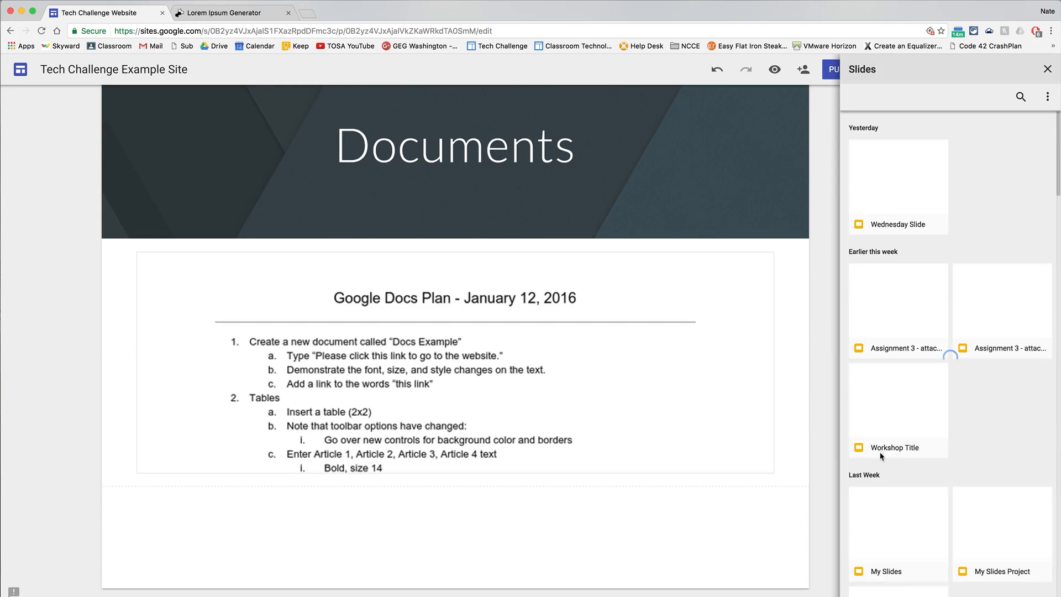
{"action": "scroll", "coordinate": [977, 426], "scroll_direction": "down", "scroll_amount": 15}
{"action": "left_click", "coordinate": [902, 419]}
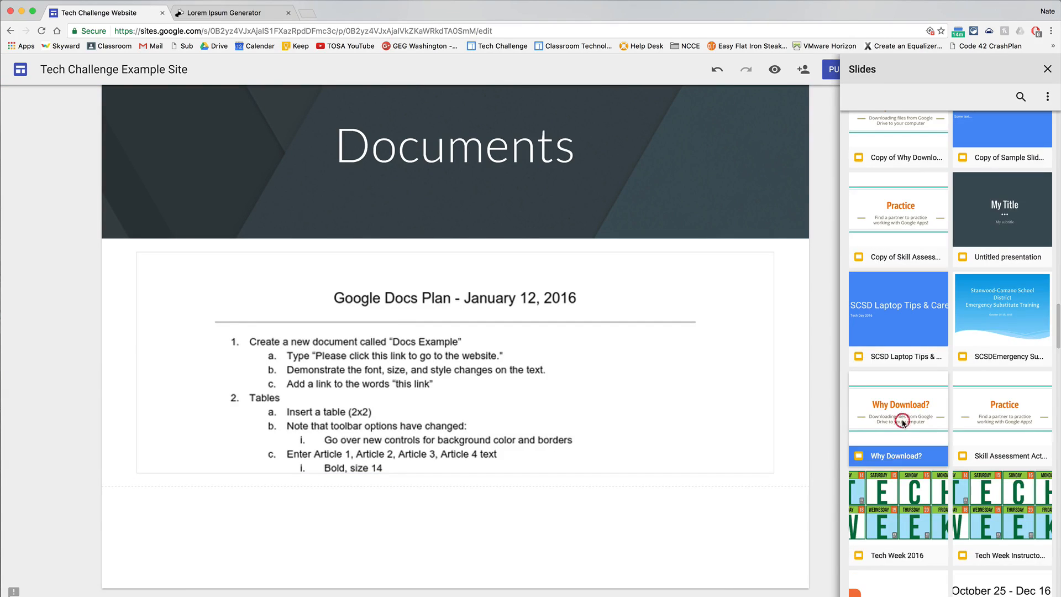
{"action": "left_click", "coordinate": [1035, 591]}
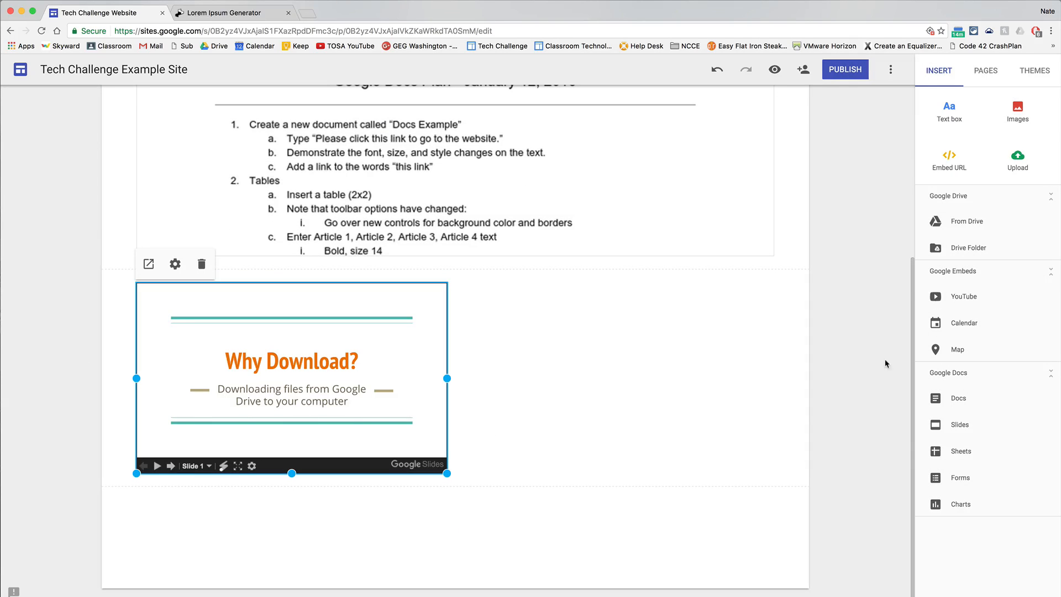
{"action": "left_click", "coordinate": [766, 403]}
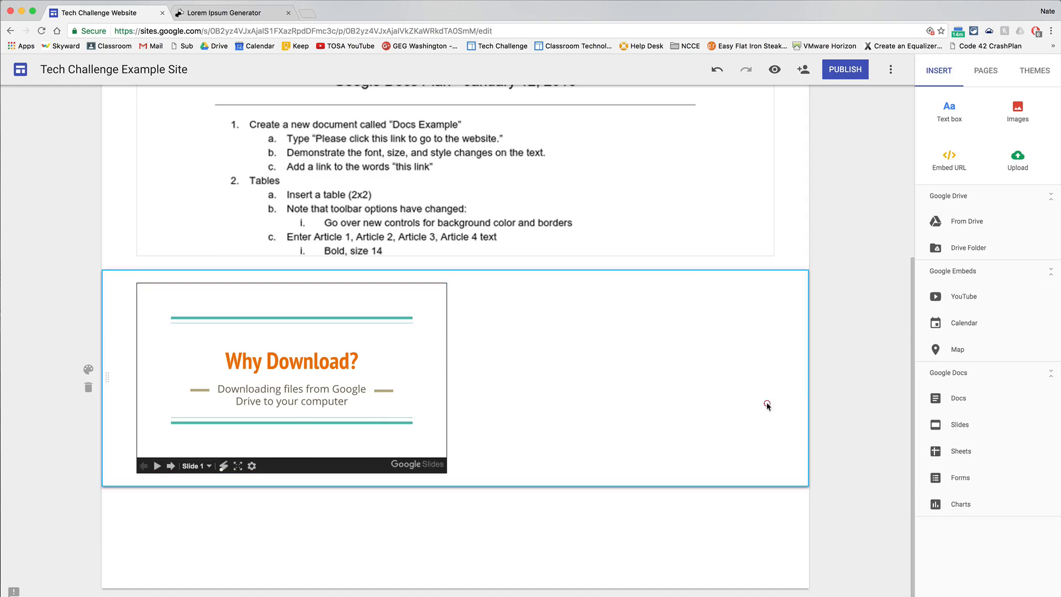
Embed the Wednesday Training Sessions form and place it beside the "Why Download?" presentation in the same section.
{"action": "left_click", "coordinate": [960, 485]}
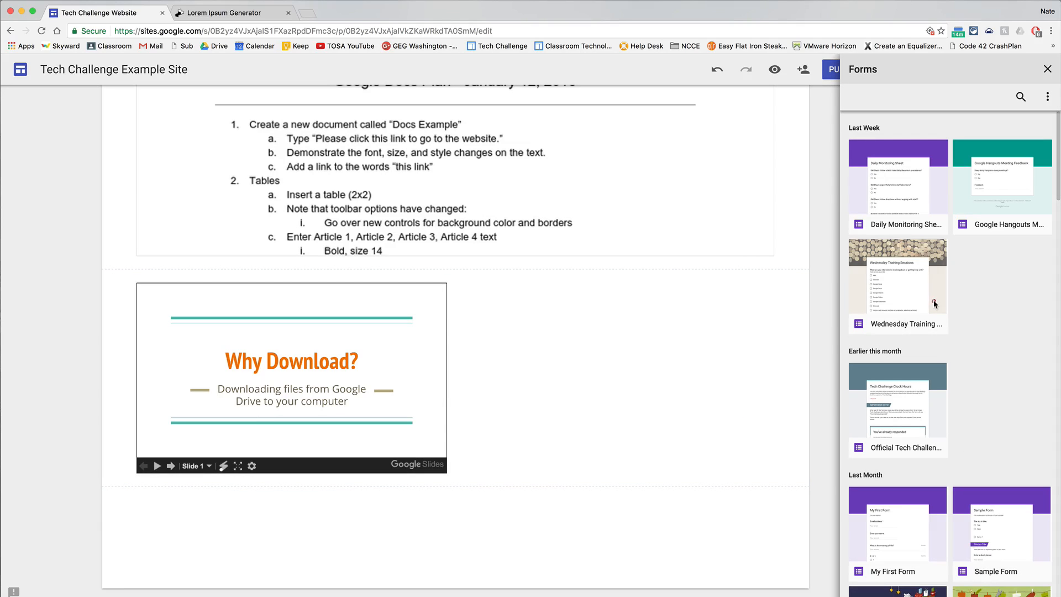
{"action": "left_click", "coordinate": [935, 303]}
{"action": "left_click", "coordinate": [1036, 591]}
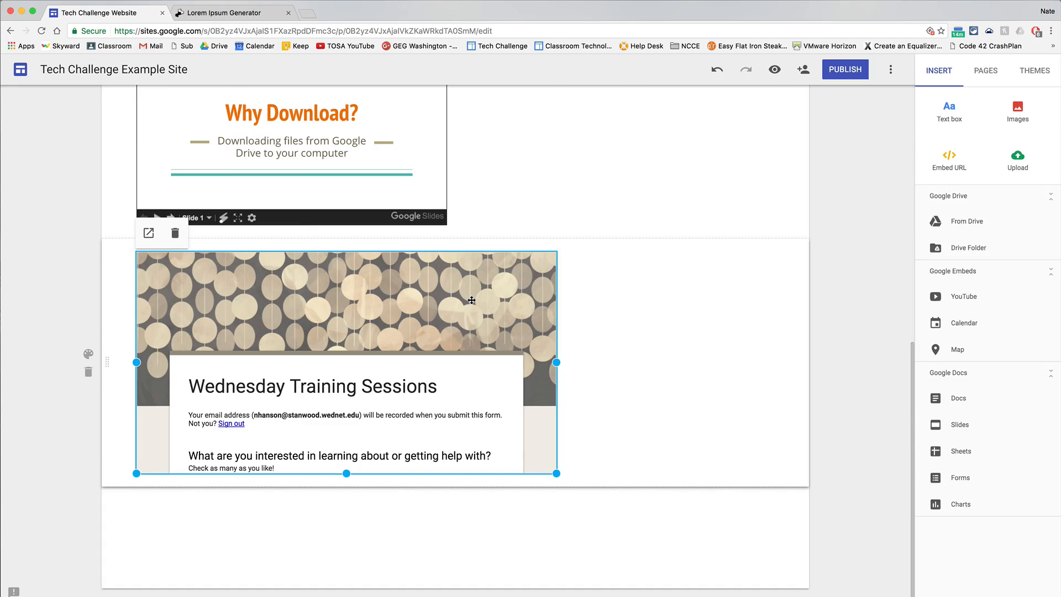
{"action": "left_click_drag", "start_coordinate": [472, 300], "coordinate": [750, 394]}
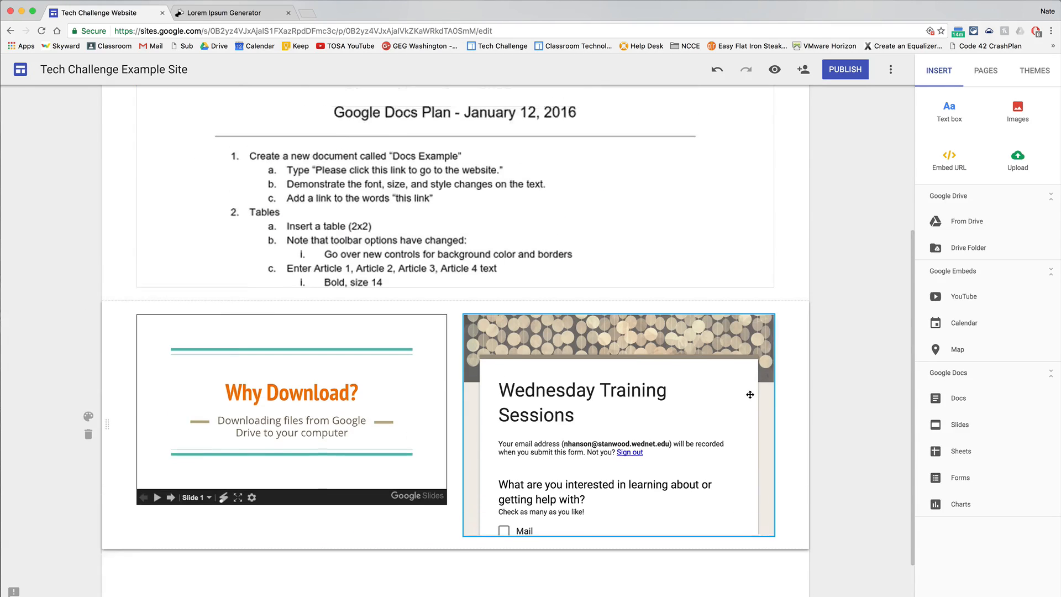
Preview the Documents page and look through the embedded Google Docs Plan document.
{"action": "scroll", "coordinate": [827, 374], "scroll_direction": "up", "scroll_amount": 2}
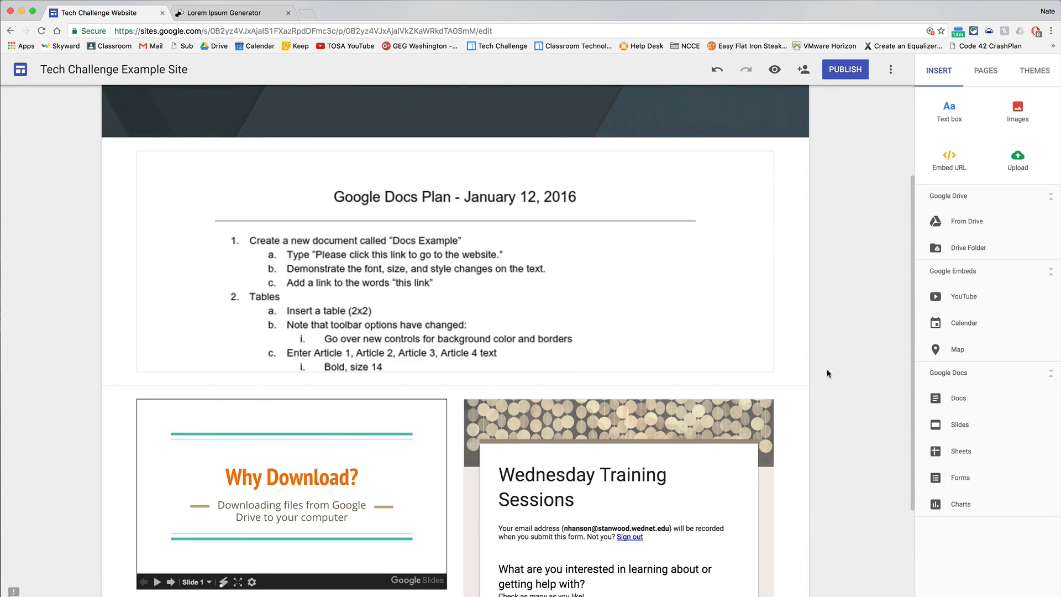
{"action": "left_click", "coordinate": [775, 71]}
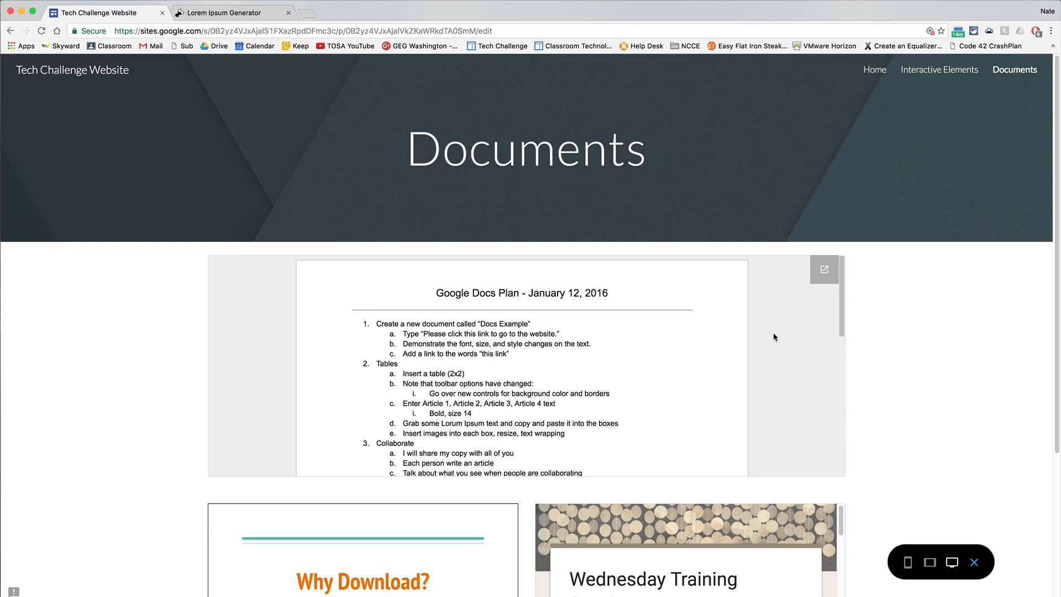
{"action": "scroll", "coordinate": [783, 334], "scroll_direction": "down", "scroll_amount": 10}
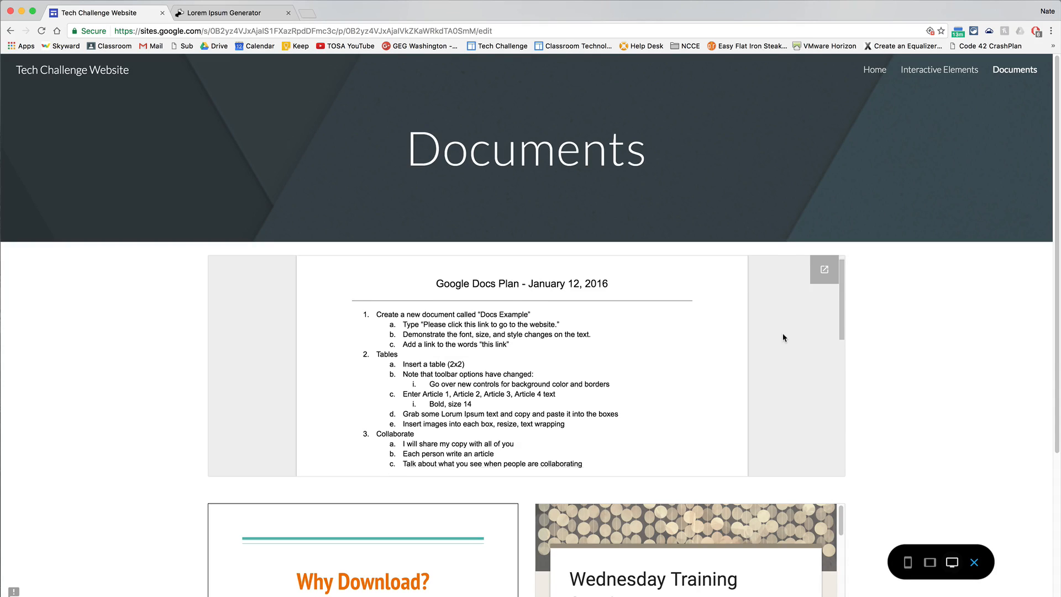
{"action": "scroll", "coordinate": [783, 333], "scroll_direction": "down", "scroll_amount": 3}
{"action": "scroll", "coordinate": [783, 332], "scroll_direction": "up", "scroll_amount": 15}
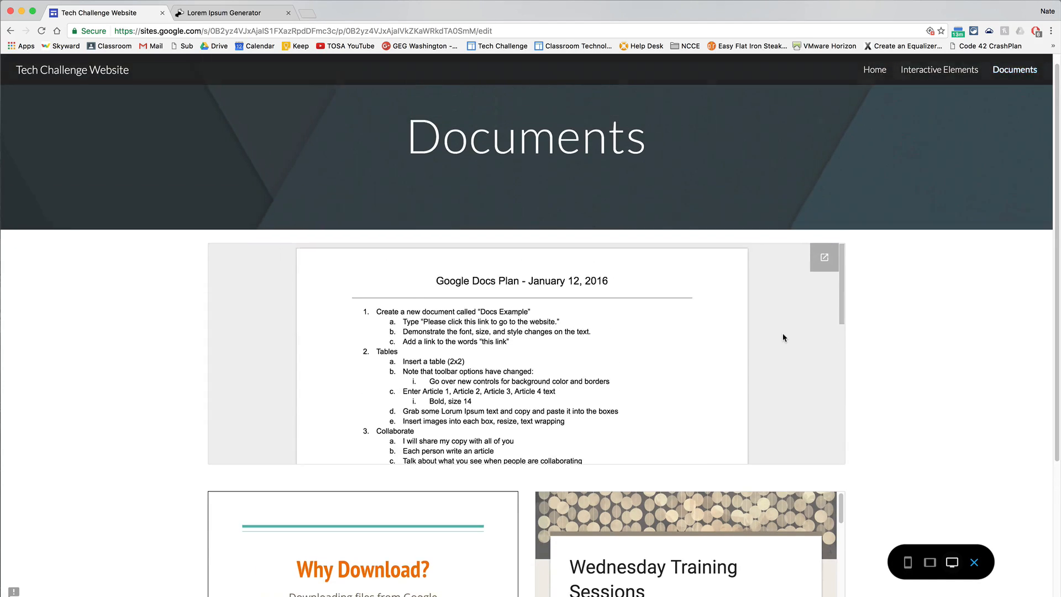
Open the embedded Google Docs Plan in its own tab, and close the Lorem Ipsum Generator and document tabs.
{"action": "left_click", "coordinate": [825, 270]}
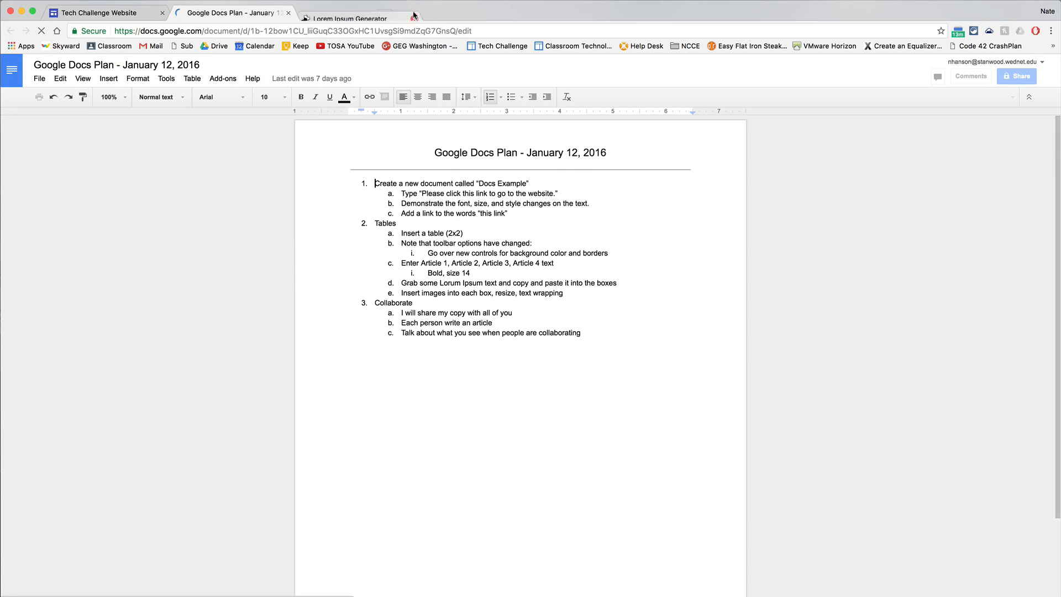
{"action": "left_click", "coordinate": [414, 13]}
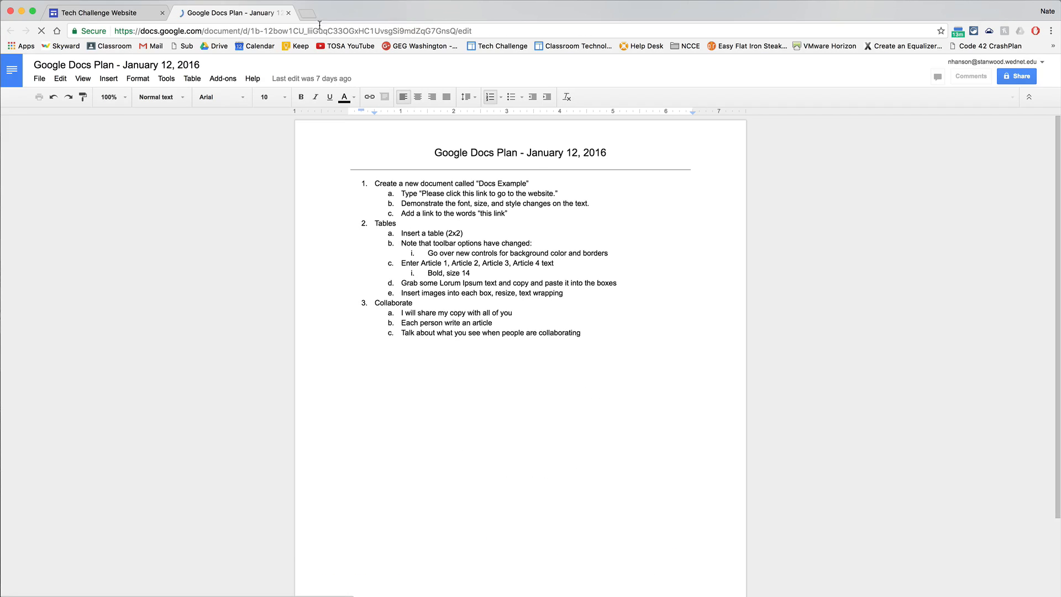
{"action": "left_click", "coordinate": [288, 13]}
Test the embedded "Why Download?" presentation by advancing to slide 2 and through its bullet points.
{"action": "scroll", "coordinate": [905, 429], "scroll_direction": "down", "scroll_amount": 4}
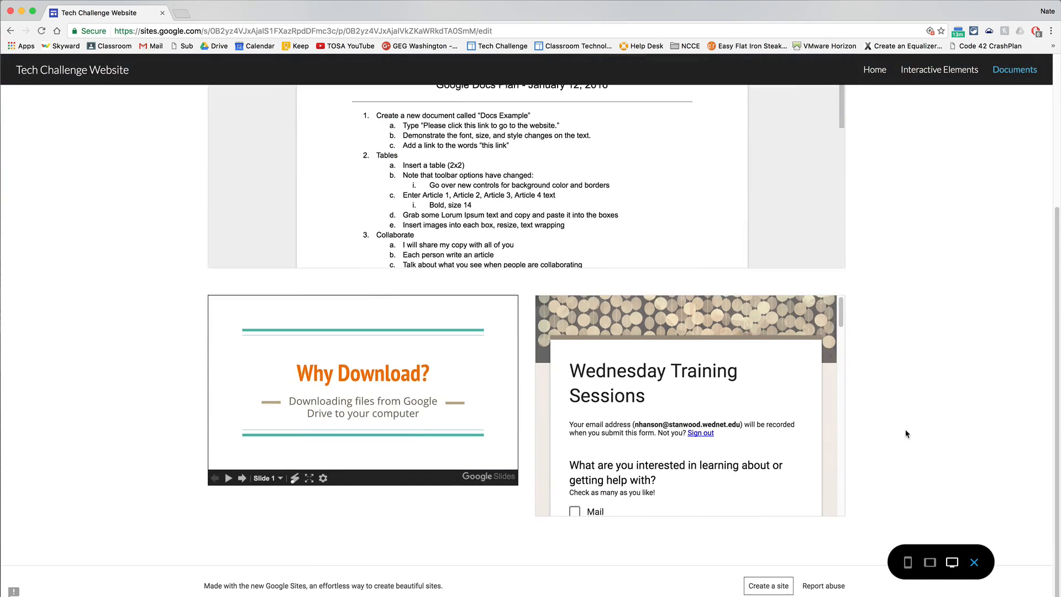
{"action": "left_click", "coordinate": [241, 479]}
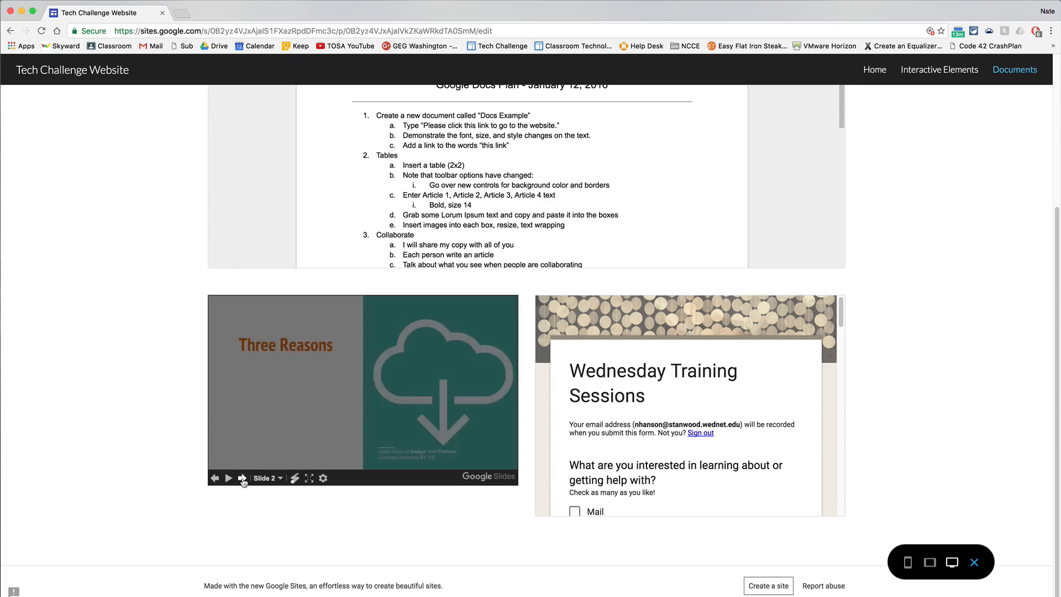
{"action": "left_click", "coordinate": [242, 478]}
{"action": "left_click", "coordinate": [242, 478]}
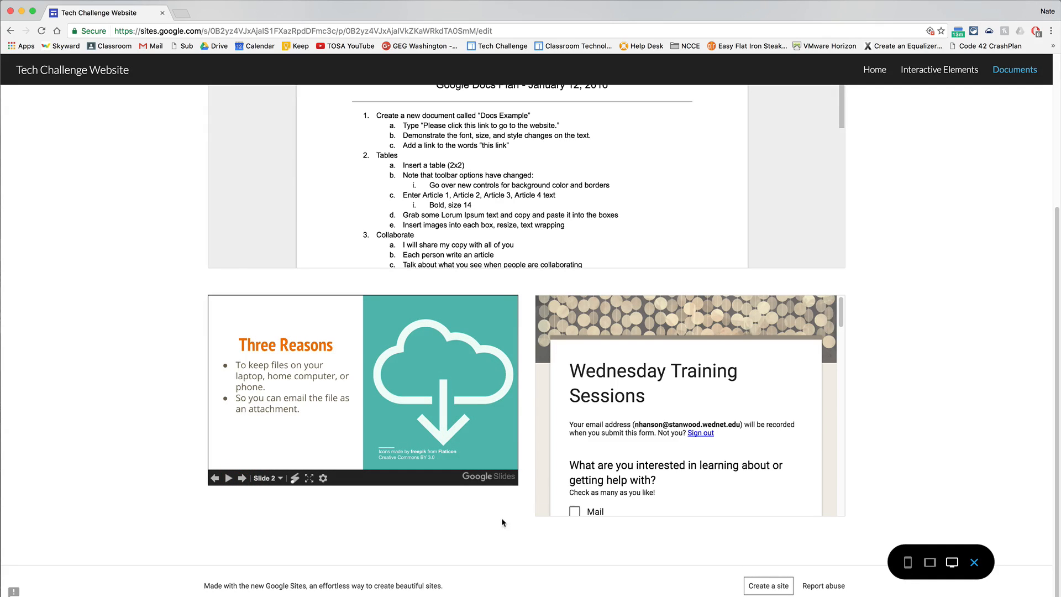
Test the embedded Wednesday Training Sessions form by ticking Mail, Google Drive and Google Docs, and rating Gmail 2 and Calendar 3.
{"action": "scroll", "coordinate": [740, 389], "scroll_direction": "down", "scroll_amount": 5}
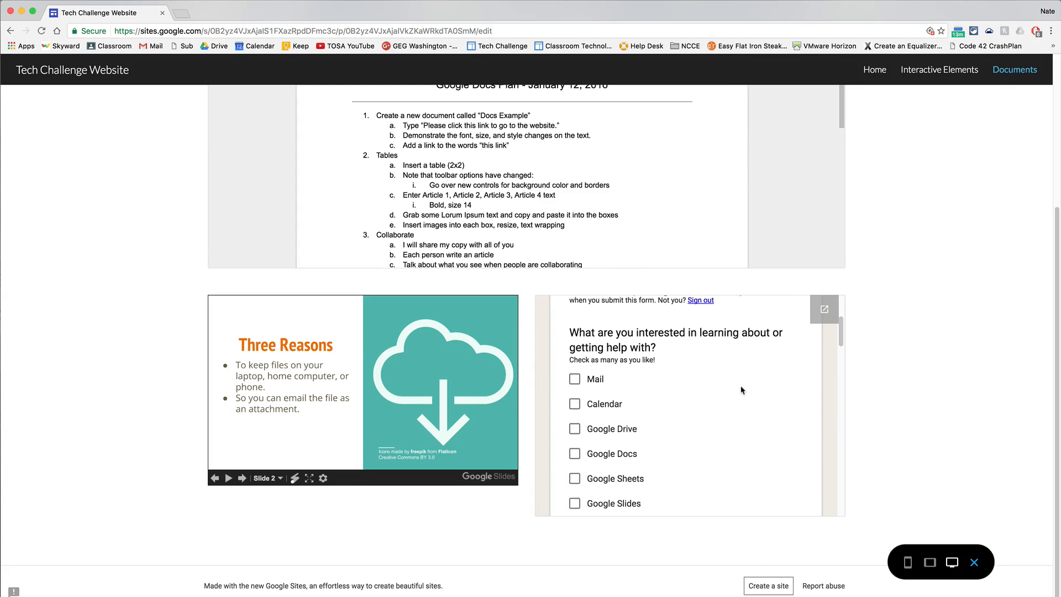
{"action": "left_click", "coordinate": [574, 379]}
{"action": "left_click", "coordinate": [574, 428]}
{"action": "left_click", "coordinate": [574, 453]}
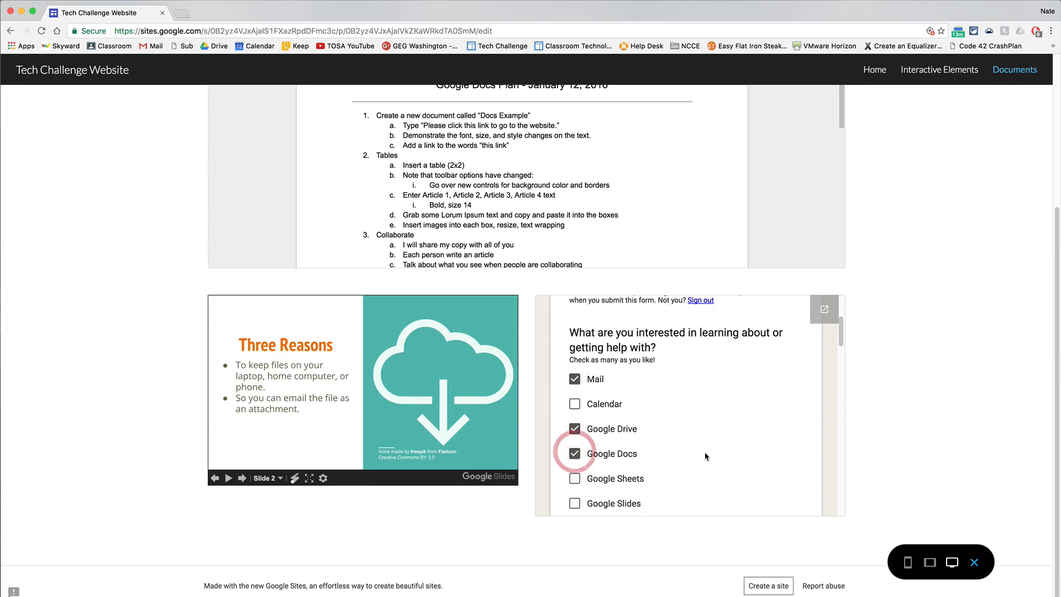
{"action": "scroll", "coordinate": [706, 457], "scroll_direction": "down", "scroll_amount": 10}
{"action": "scroll", "coordinate": [706, 456], "scroll_direction": "down", "scroll_amount": 4}
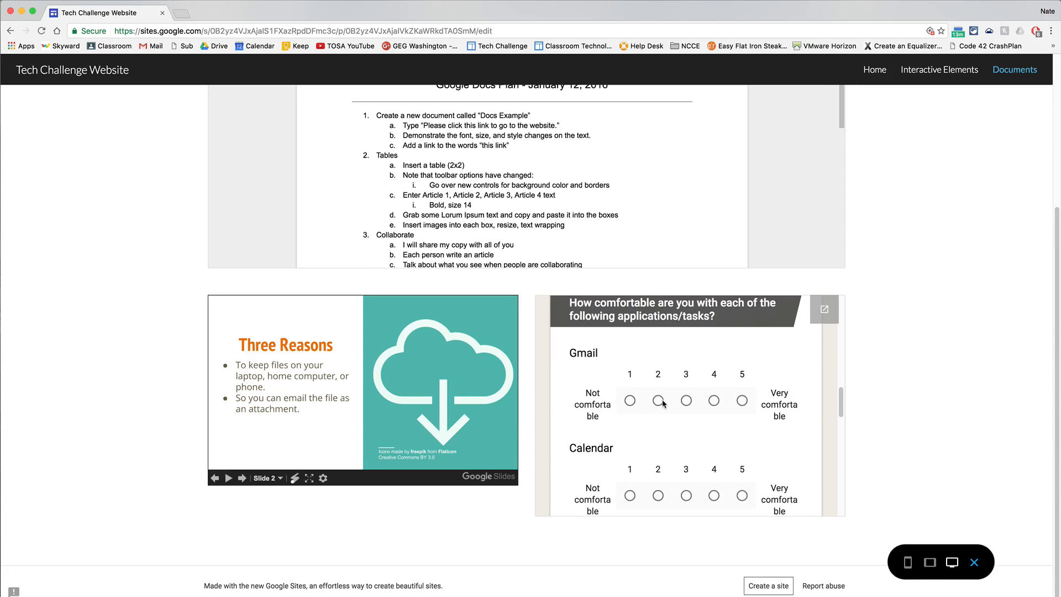
{"action": "left_click", "coordinate": [657, 400]}
{"action": "left_click", "coordinate": [686, 495]}
{"action": "scroll", "coordinate": [696, 481], "scroll_direction": "down", "scroll_amount": 10}
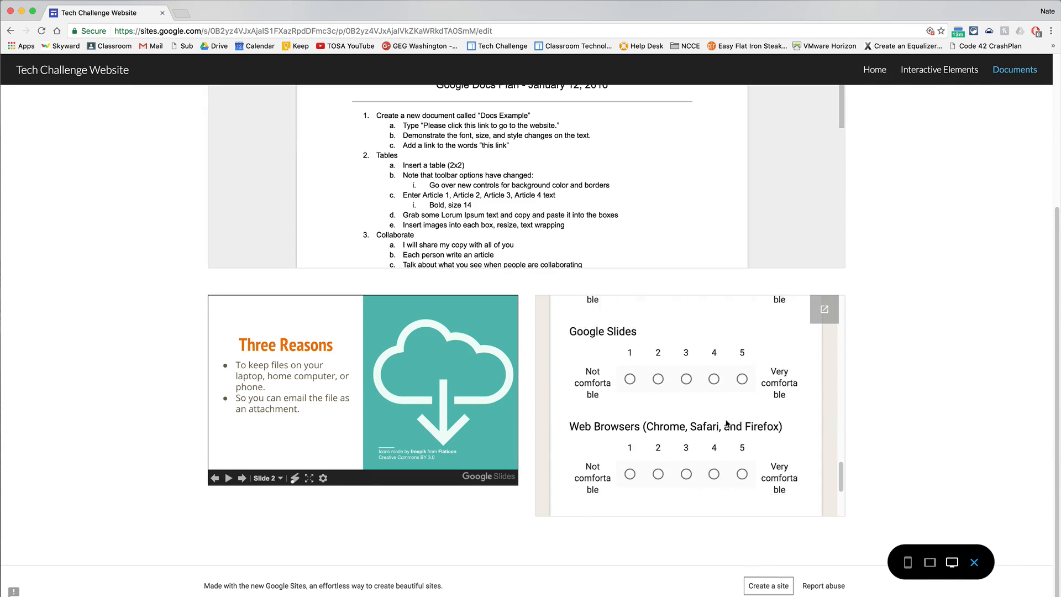
{"action": "scroll", "coordinate": [726, 423], "scroll_direction": "down", "scroll_amount": 3}
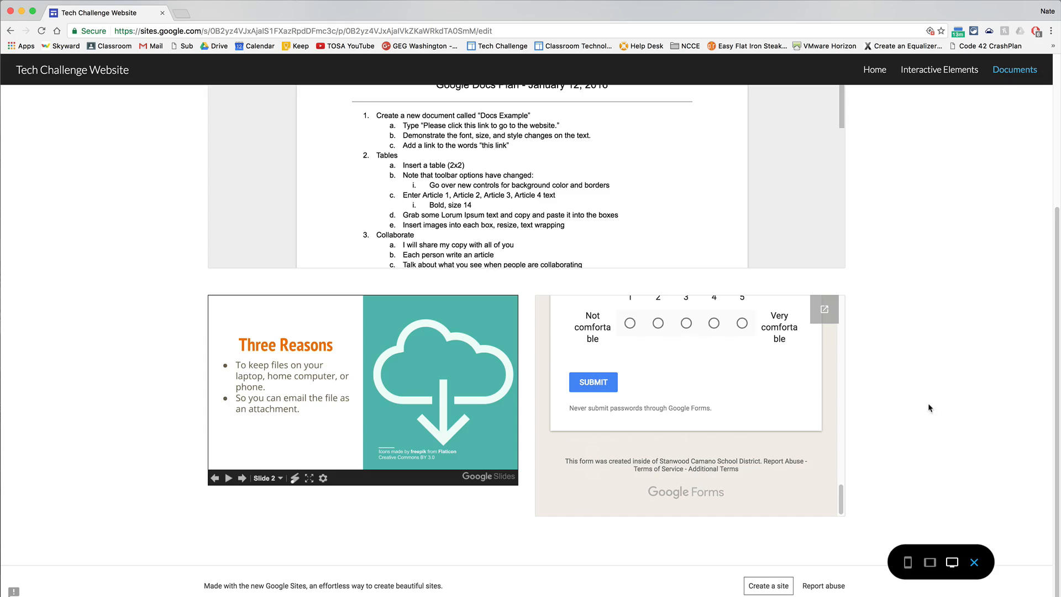
Look over the previewed Documents page once more and close the preview to return to editing the site.
{"action": "scroll", "coordinate": [784, 431], "scroll_direction": "up", "scroll_amount": 15}
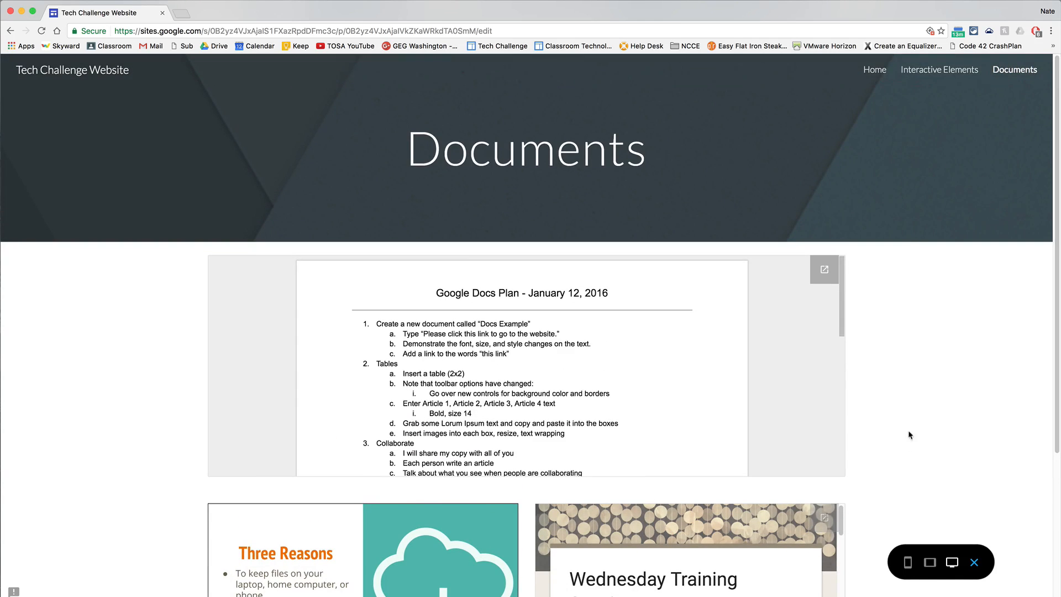
{"action": "scroll", "coordinate": [908, 426], "scroll_direction": "down", "scroll_amount": 5}
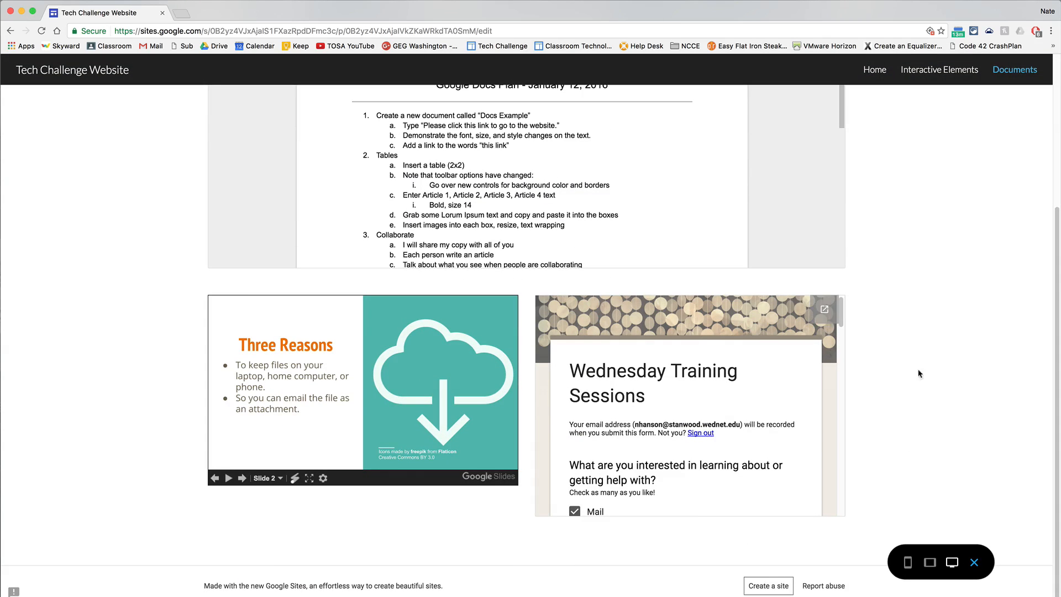
{"action": "left_click", "coordinate": [973, 562]}
{"action": "scroll", "coordinate": [835, 313], "scroll_direction": "up", "scroll_amount": 3}
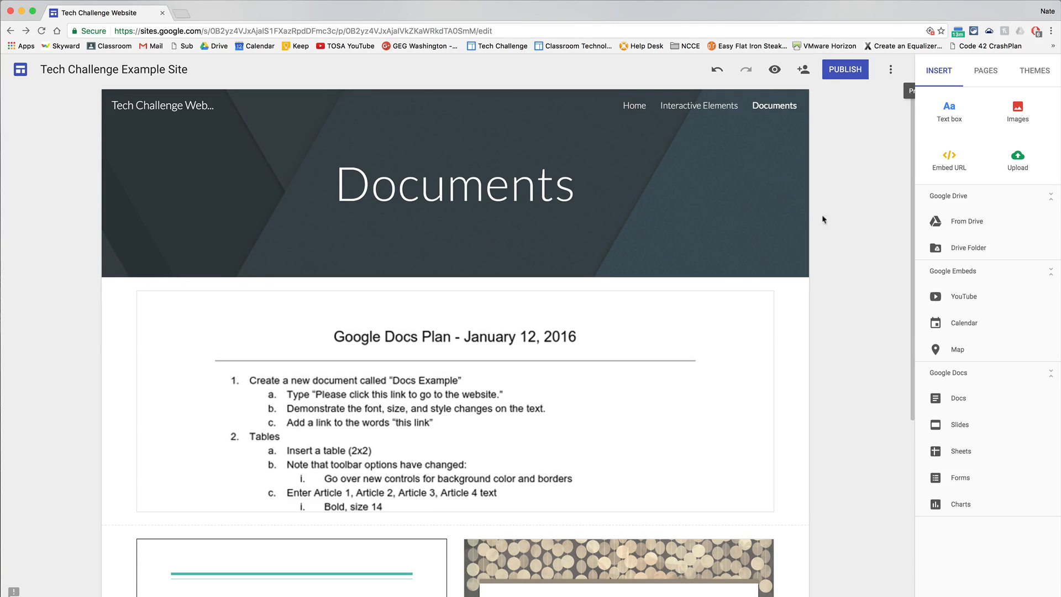
Bring up the site's theme choices with the Home page on display.
{"action": "left_click", "coordinate": [1035, 71]}
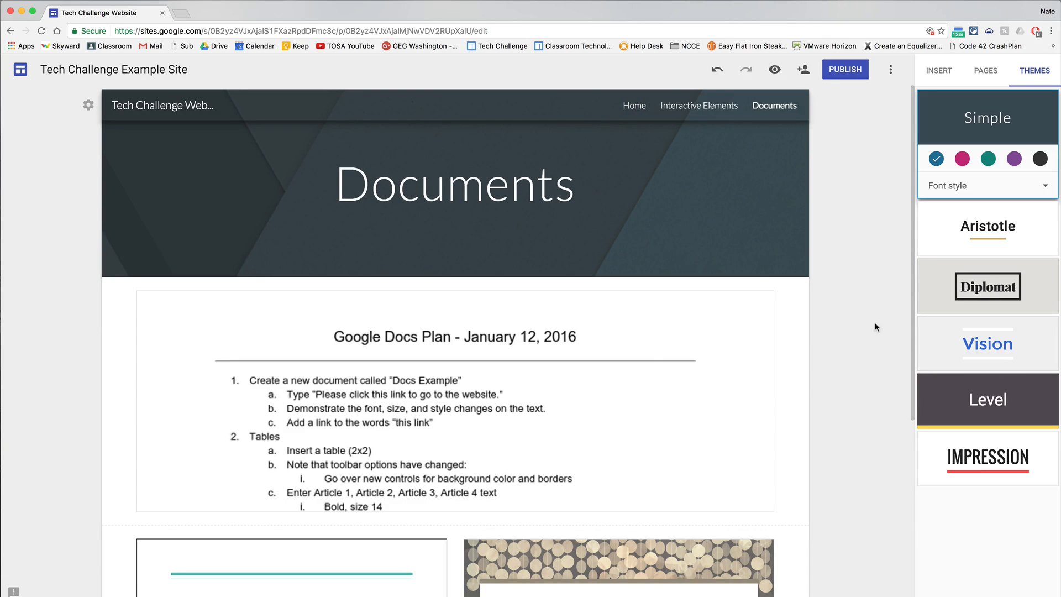
{"action": "left_click", "coordinate": [635, 104]}
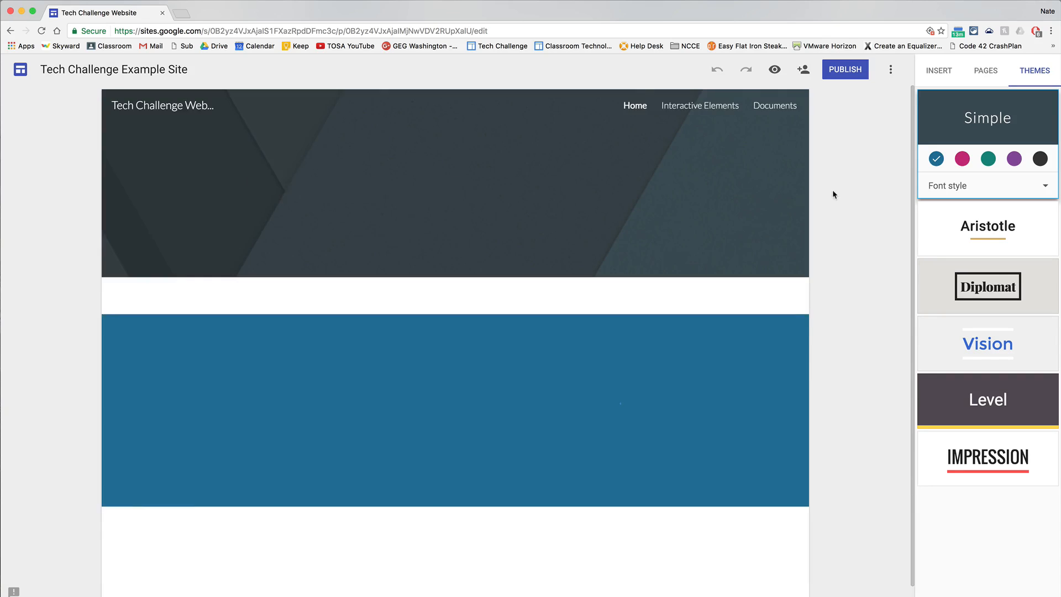
{"action": "scroll", "coordinate": [834, 191], "scroll_direction": "down", "scroll_amount": 3}
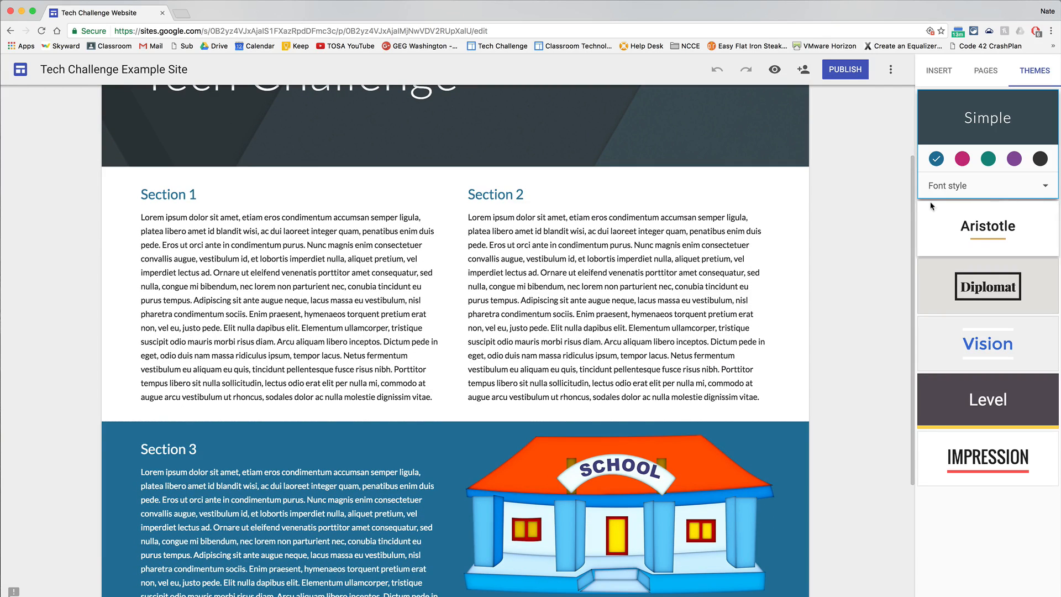
{"action": "scroll", "coordinate": [874, 228], "scroll_direction": "up", "scroll_amount": 2}
Try the pink, green and purple colours of the Simple theme on the site.
{"action": "left_click", "coordinate": [962, 159]}
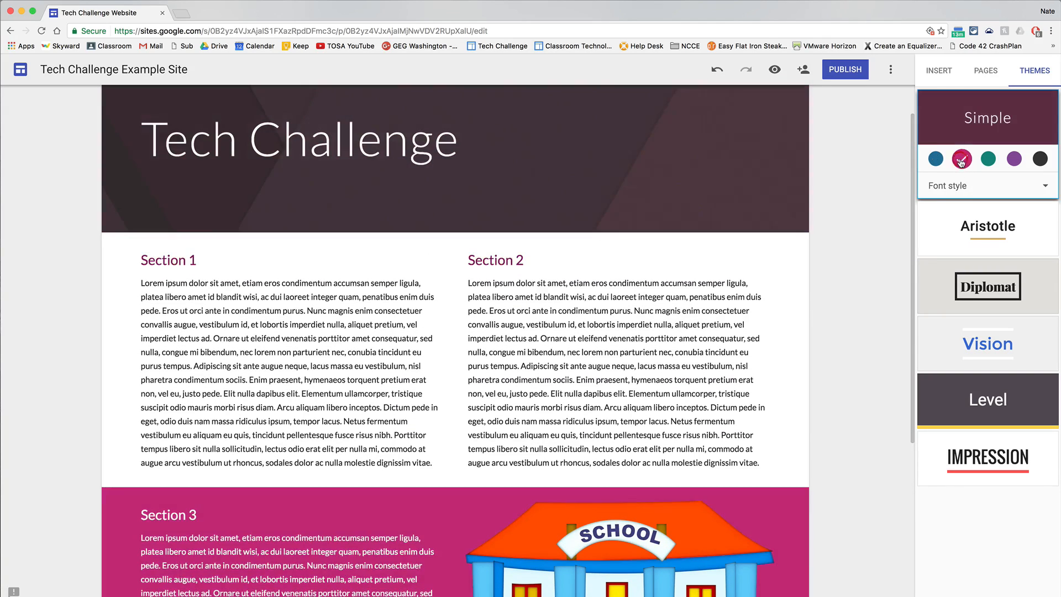
{"action": "left_click", "coordinate": [988, 159]}
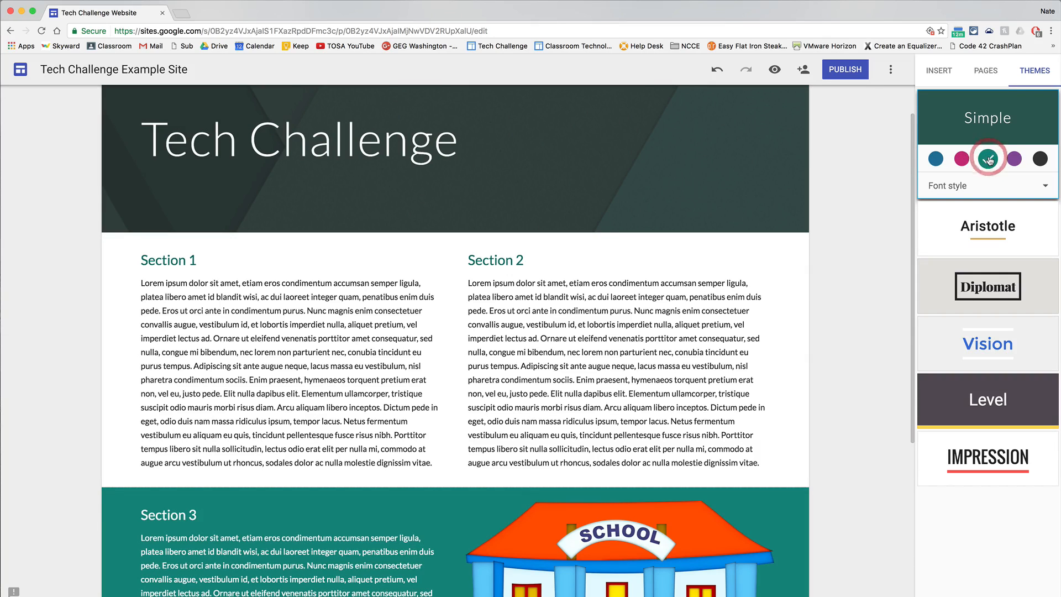
{"action": "left_click", "coordinate": [1014, 161]}
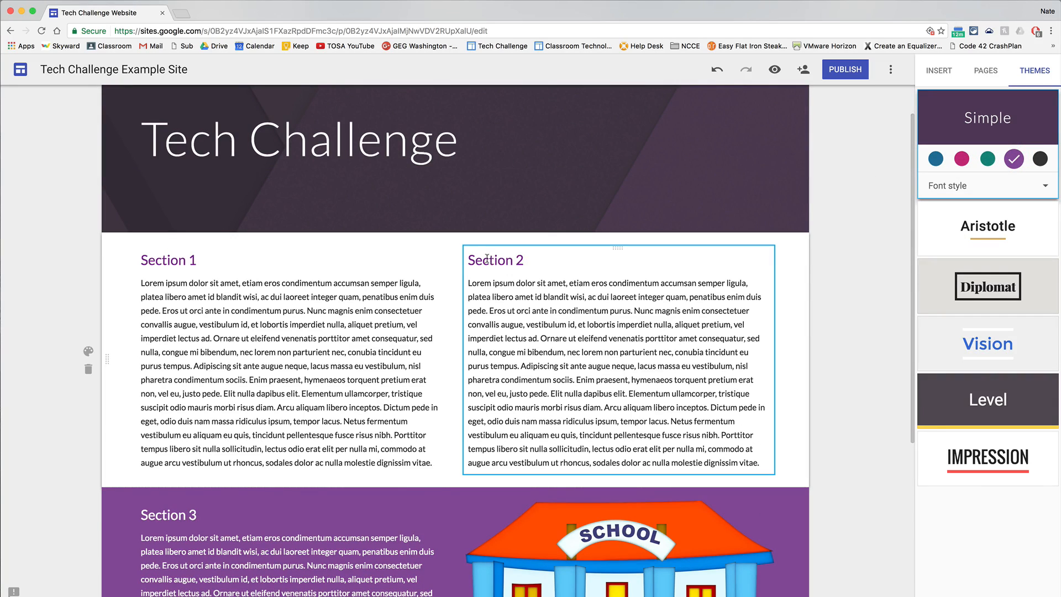
Try the Aristotle theme in green and blue, and the Diplomat theme in navy and dark red.
{"action": "left_click", "coordinate": [945, 238]}
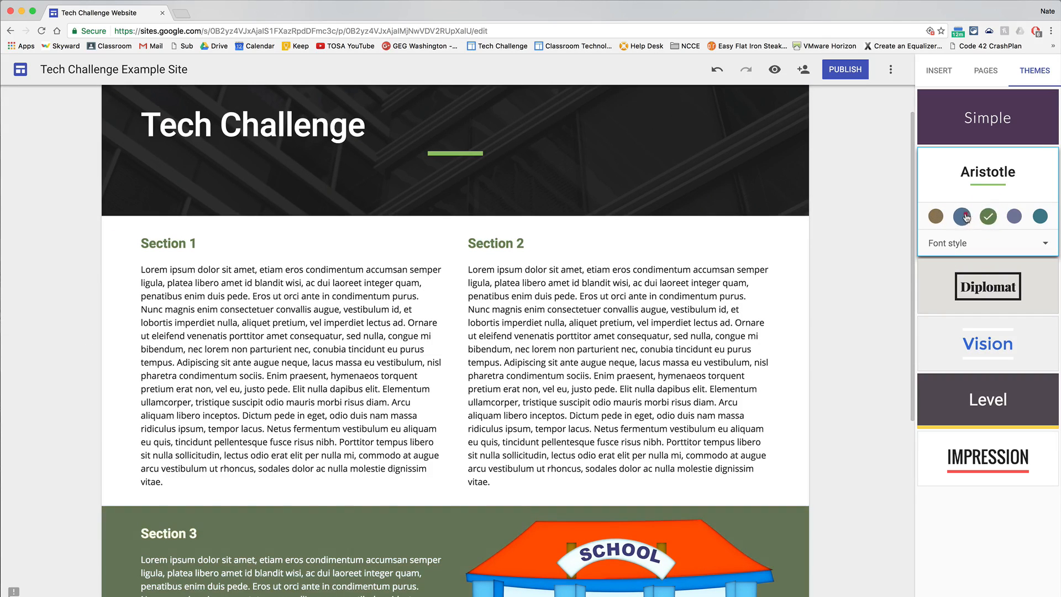
{"action": "left_click", "coordinate": [962, 216]}
{"action": "left_click", "coordinate": [942, 296]}
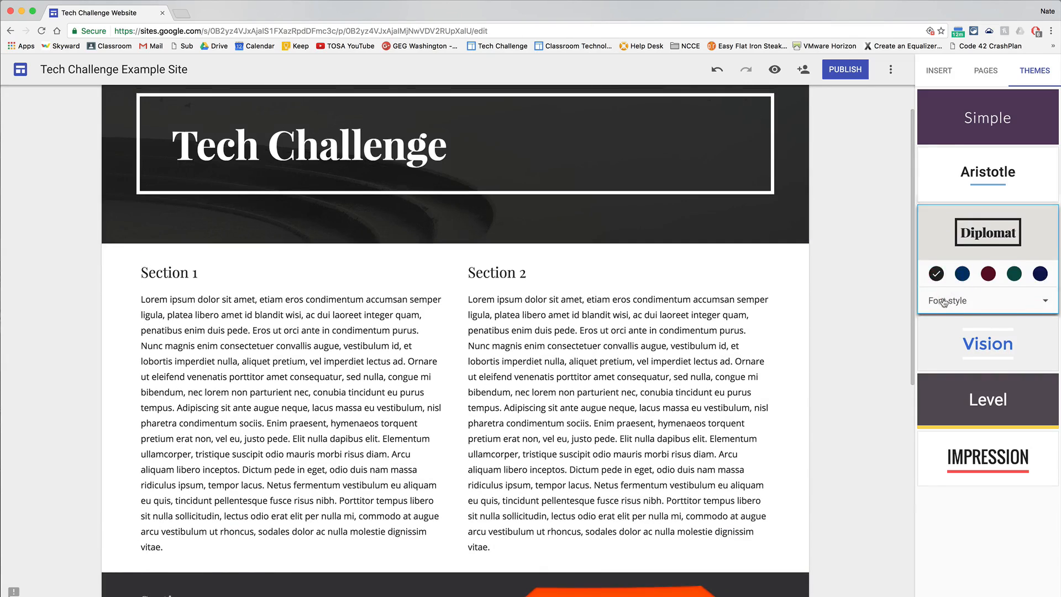
{"action": "left_click", "coordinate": [962, 273]}
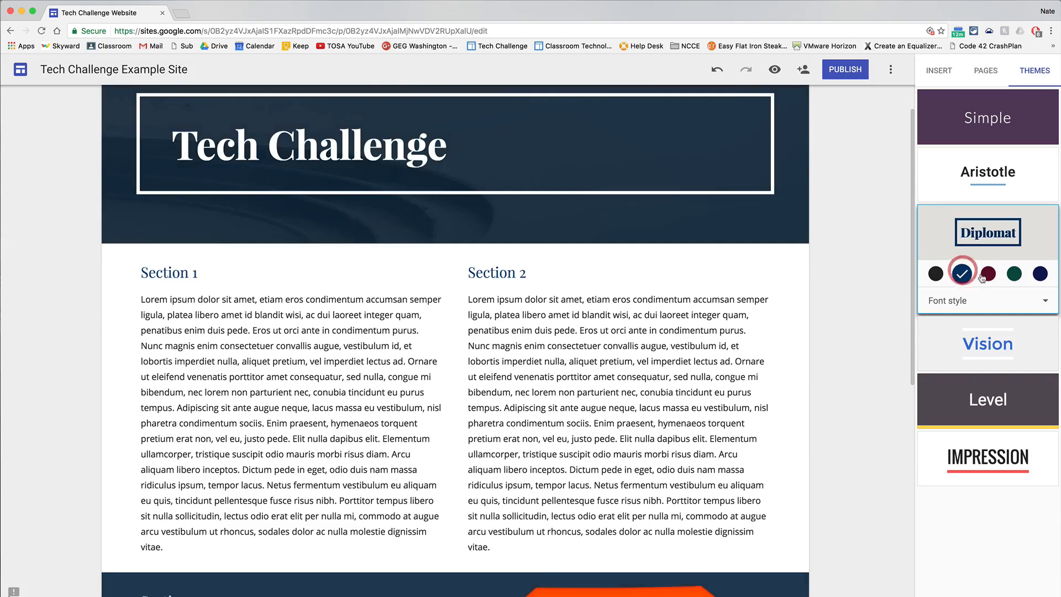
{"action": "left_click", "coordinate": [987, 274]}
{"action": "scroll", "coordinate": [893, 290], "scroll_direction": "down", "scroll_amount": 3}
Apply the Level theme in light blue, trying the Slab font style before setting it to Narrow.
{"action": "left_click", "coordinate": [946, 394]}
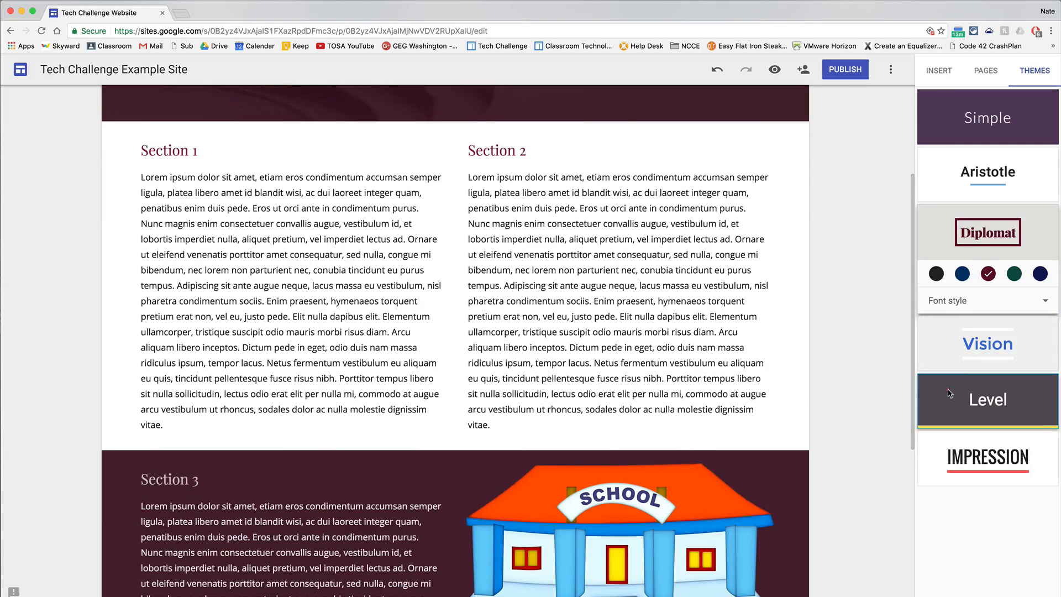
{"action": "left_click", "coordinate": [962, 389]}
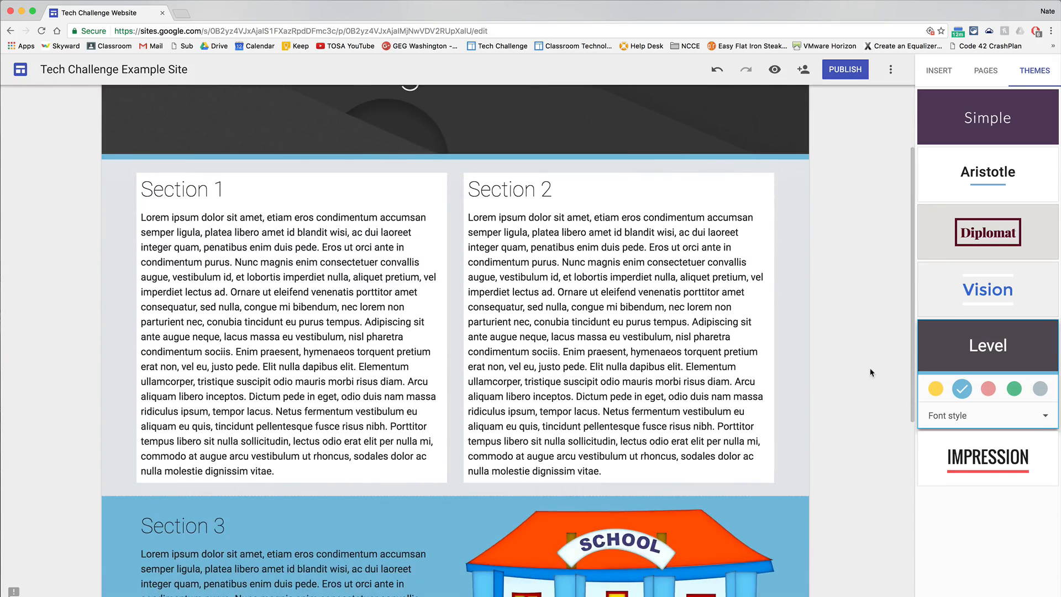
{"action": "left_click", "coordinate": [957, 419]}
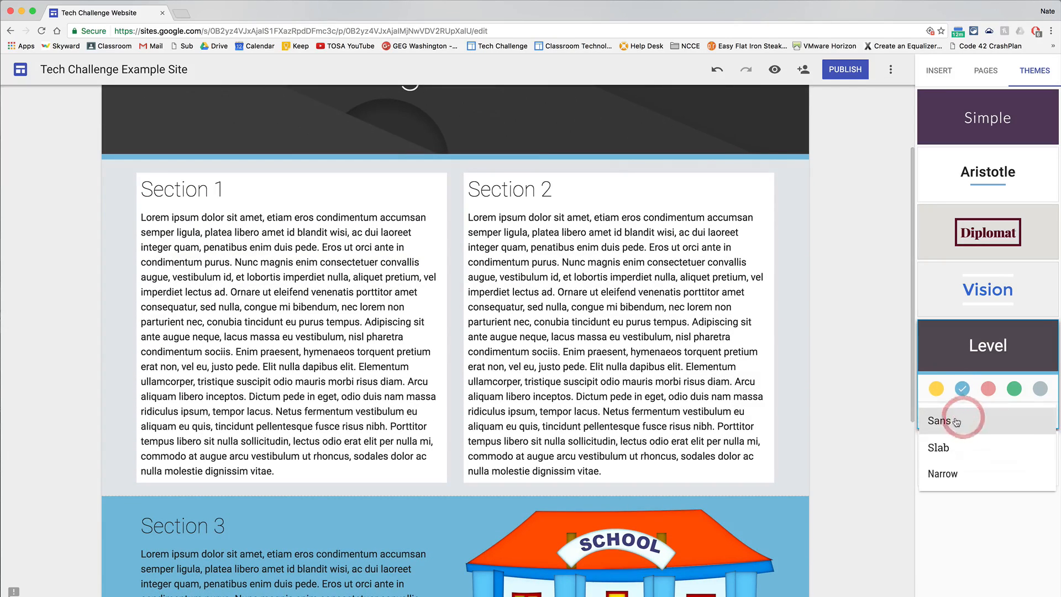
{"action": "left_click", "coordinate": [940, 447]}
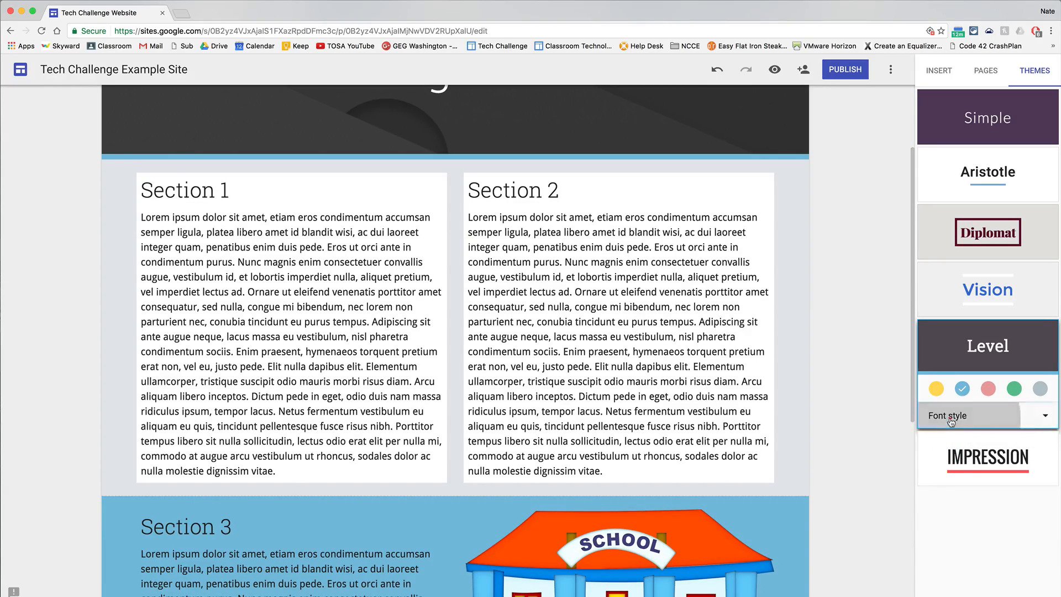
{"action": "left_click", "coordinate": [951, 416]}
{"action": "left_click", "coordinate": [944, 470]}
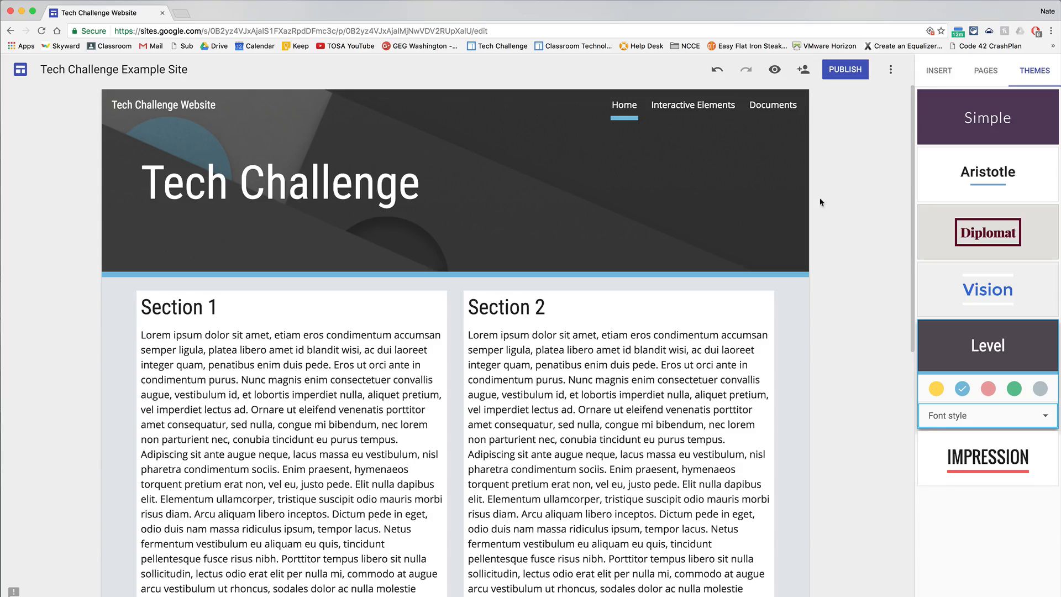
Check how the Level theme looks on the Interactive Elements and Documents pages.
{"action": "left_click", "coordinate": [695, 108]}
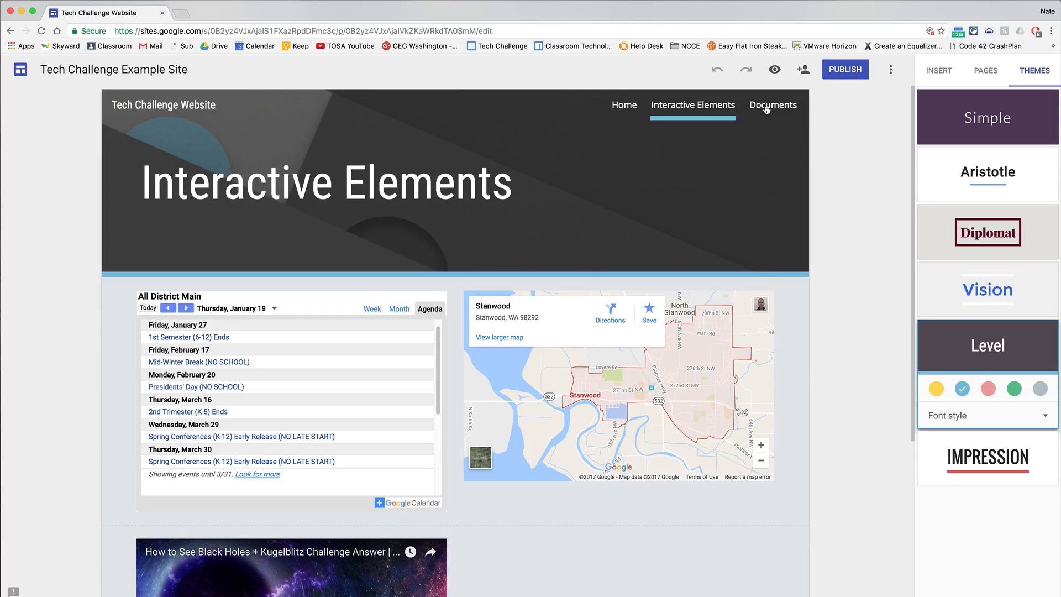
{"action": "left_click", "coordinate": [766, 110]}
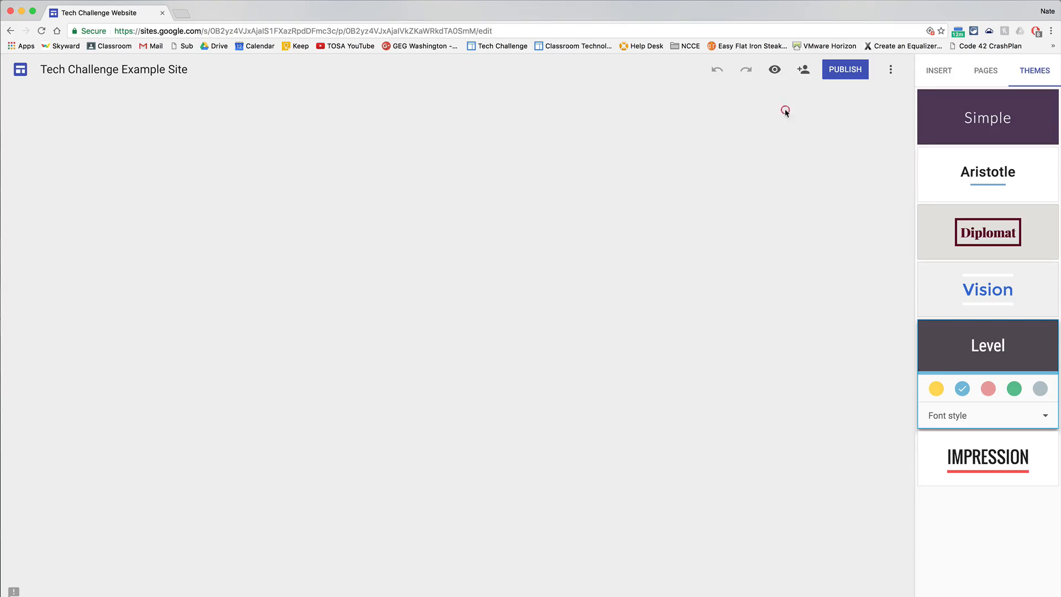